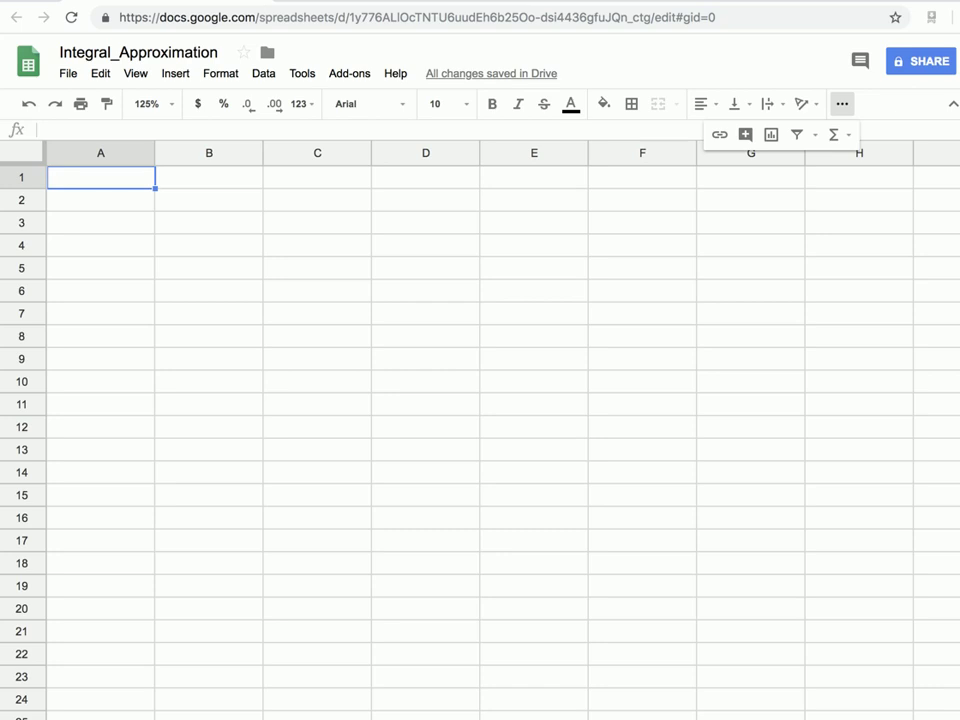
Enter the title 'Trapezoid Rule' in A1.
text(Trae)
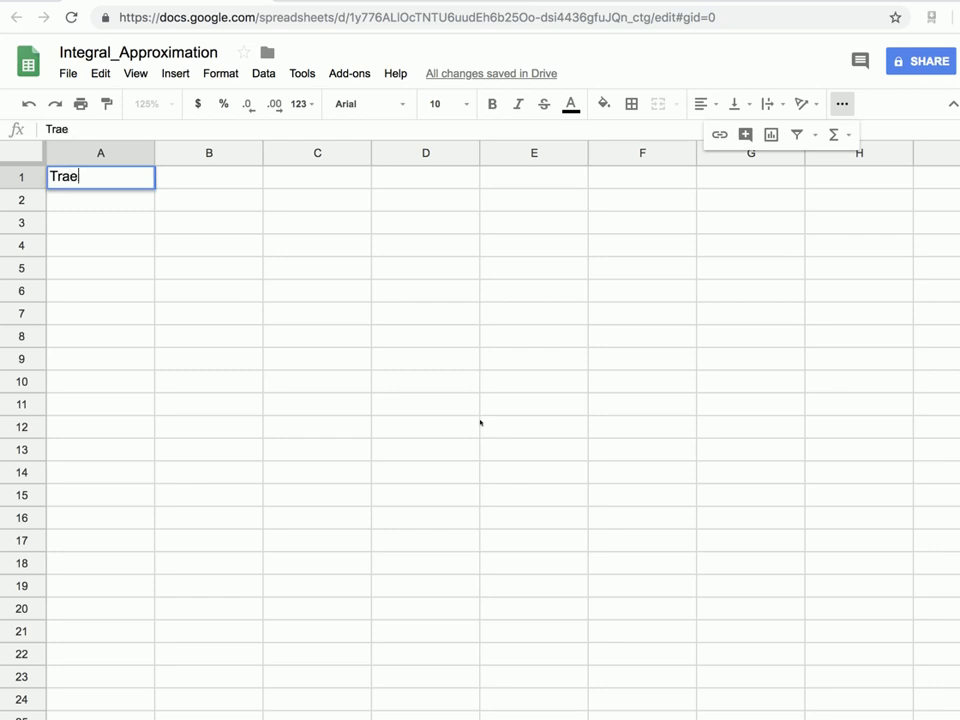
key(BackSpace)
text(pezoid Rule)
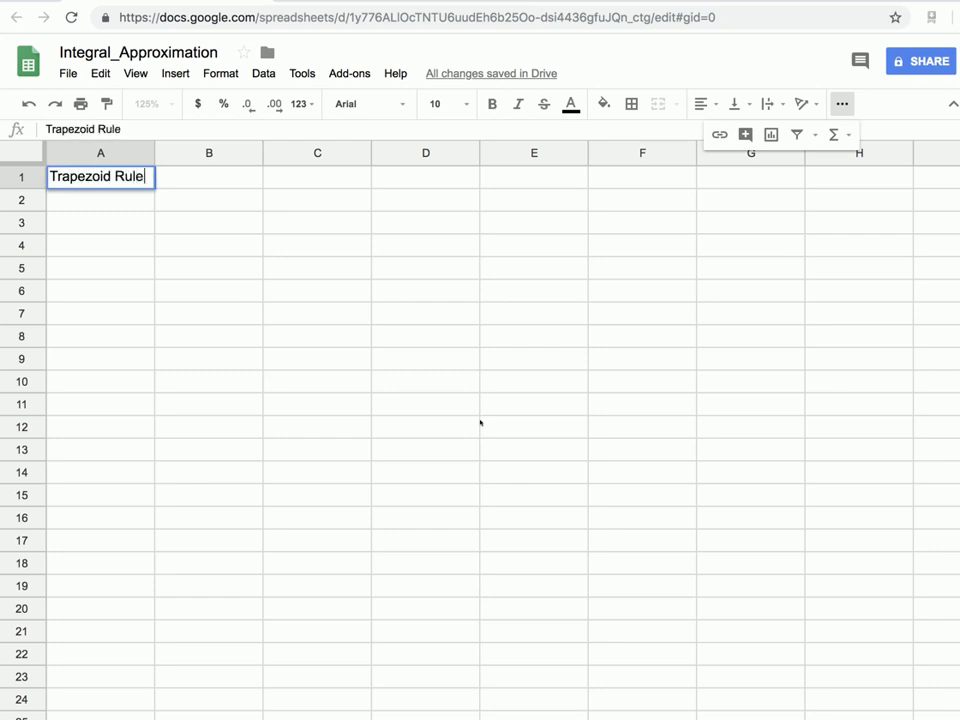
key(Return)
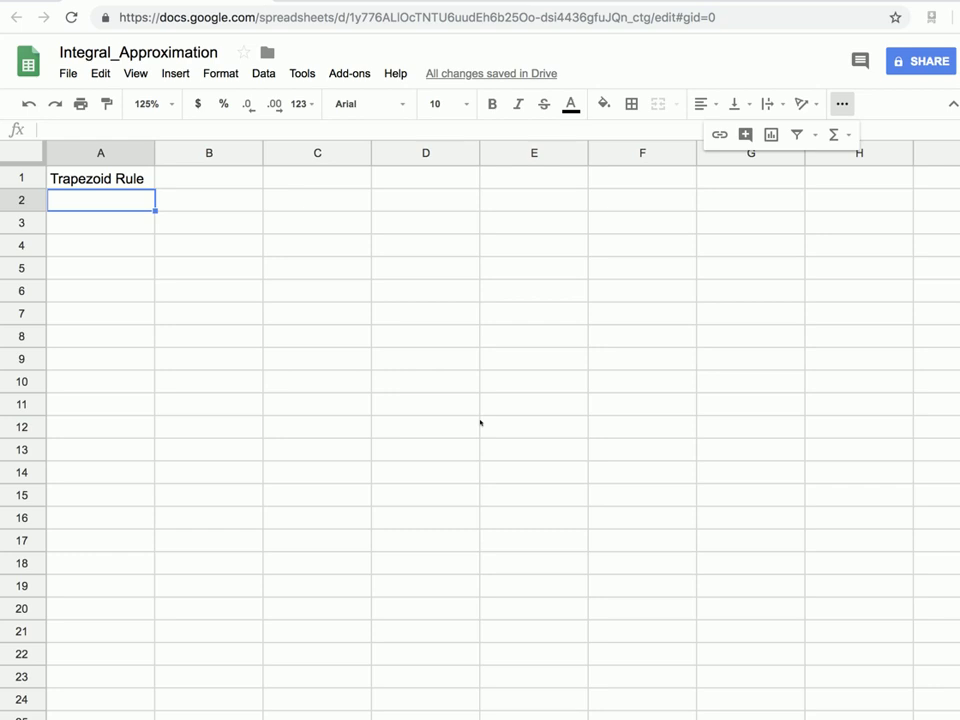
Add column headers x_i in A2 and f(x_i) in B2.
text(x_i)
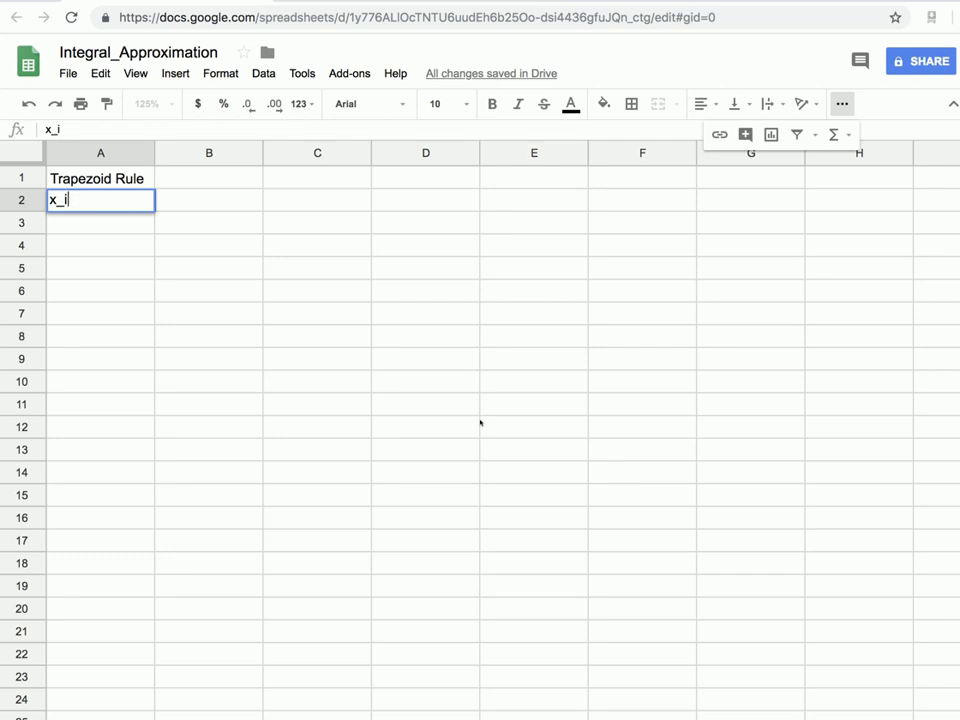
key(Tab)
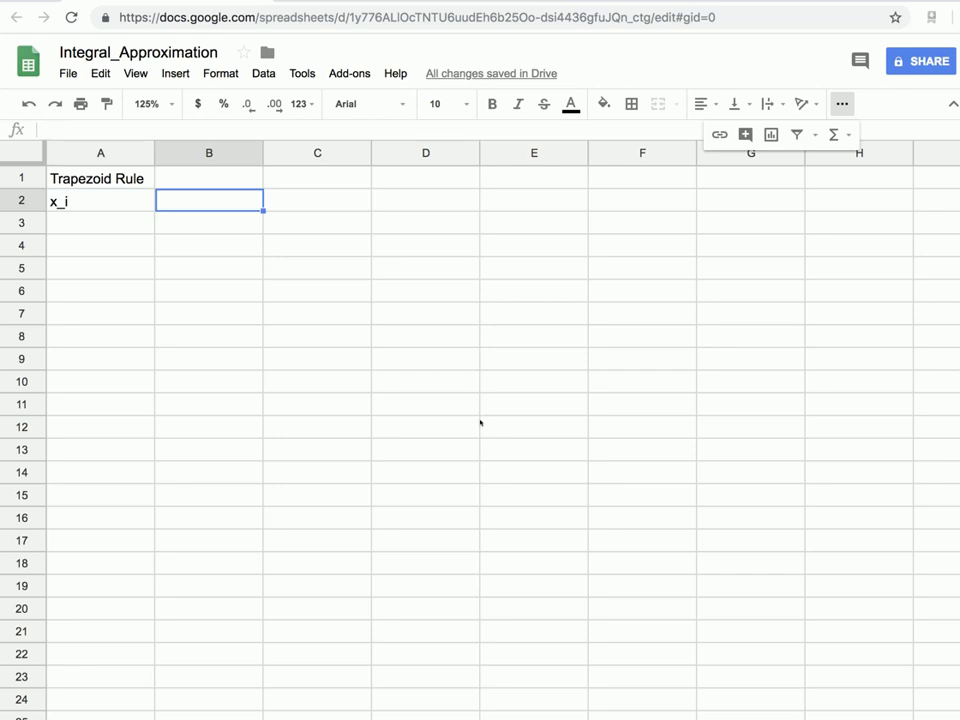
text(f)
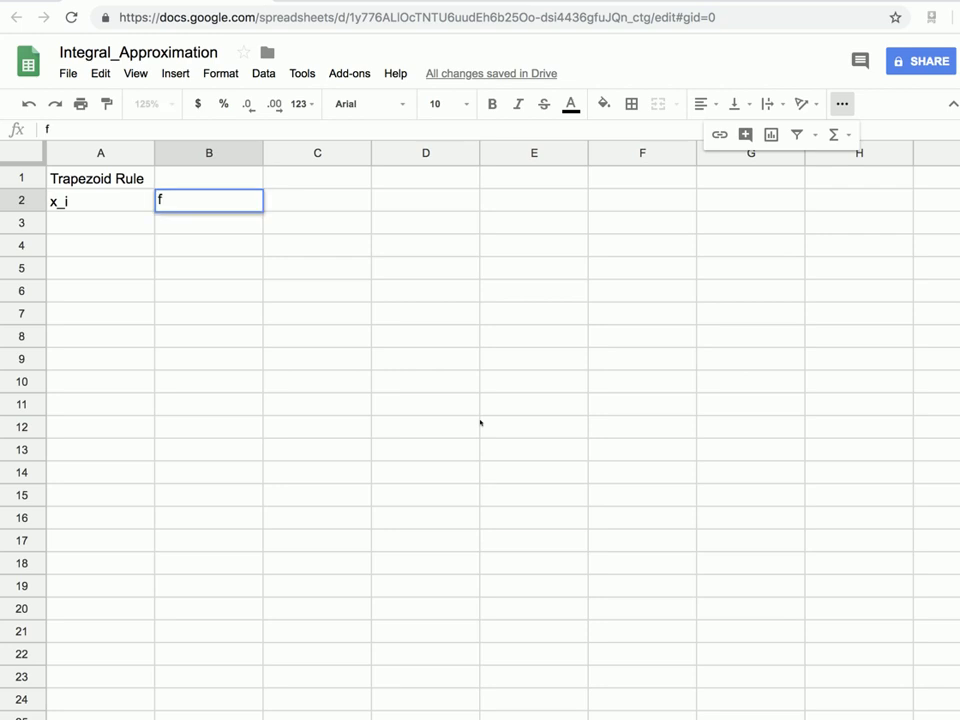
text((x_i))
key(Return)
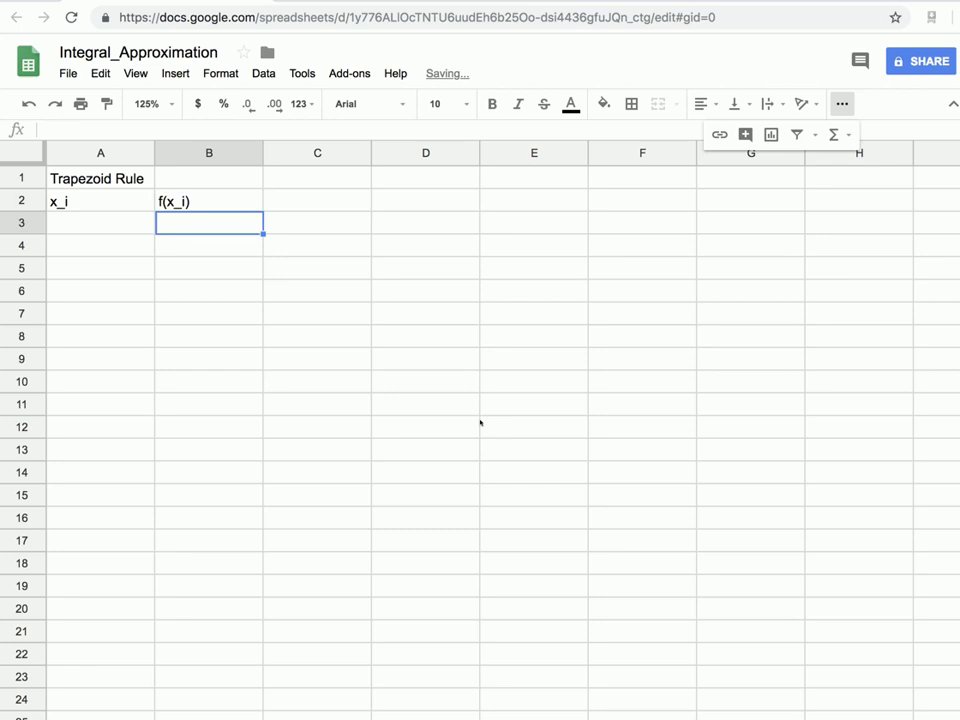
key(Left)
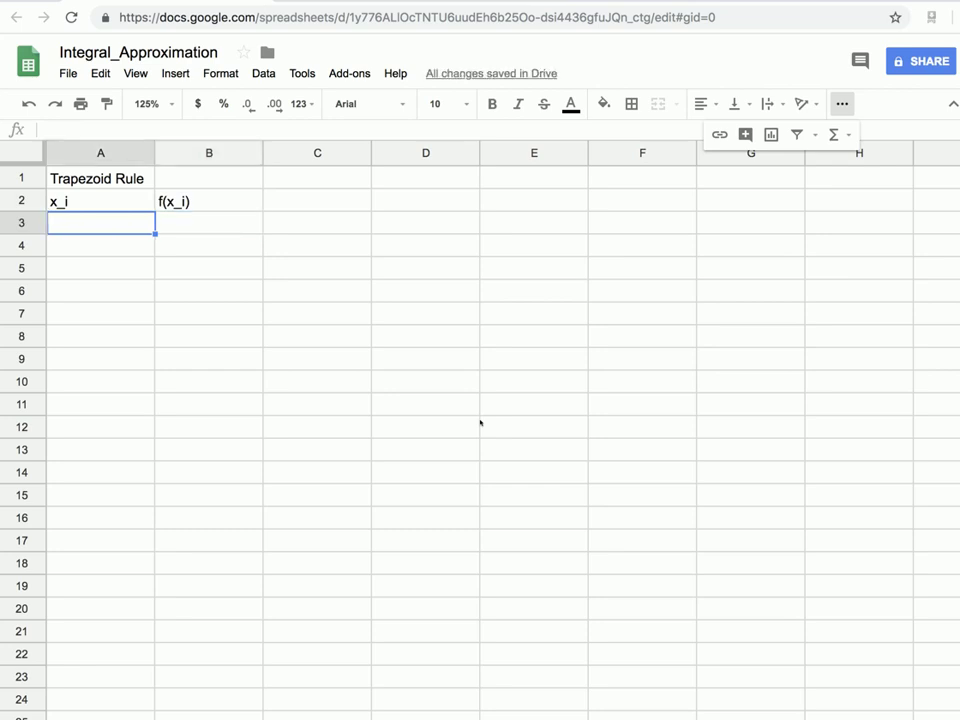
Enter the starting x values 0, 0.1 and 0.2 in A3:A5.
text(0)
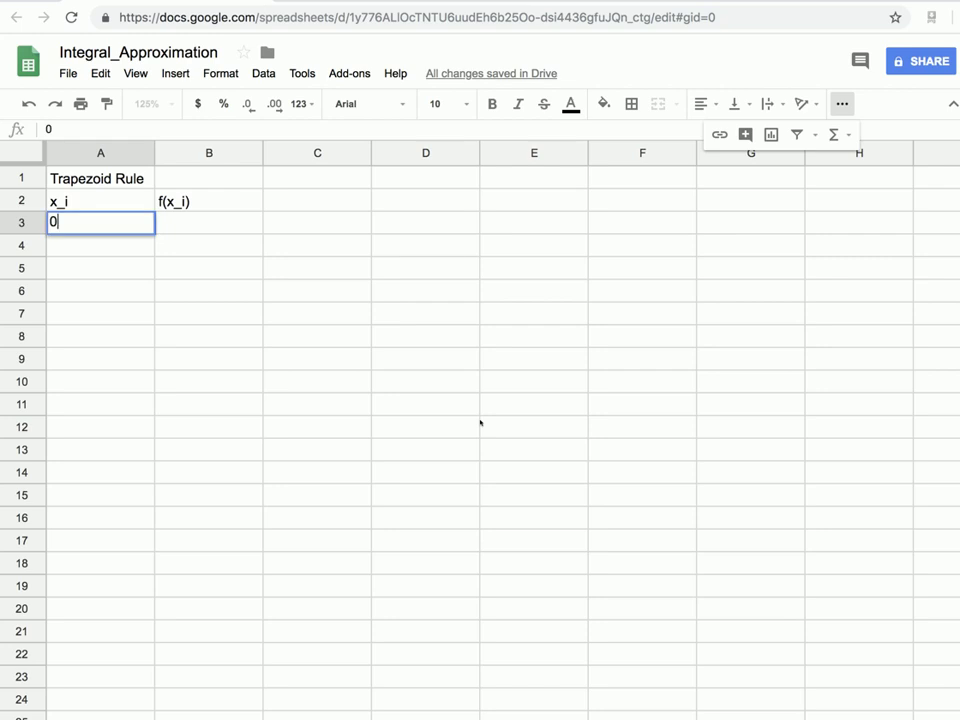
key(Return)
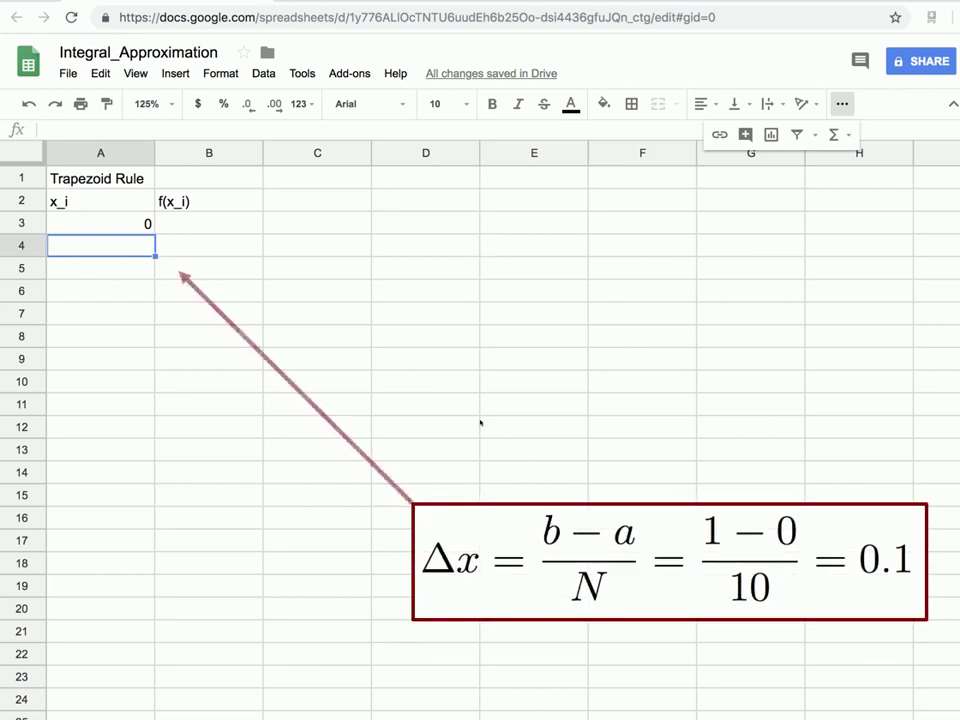
text(0.1)
key(Return)
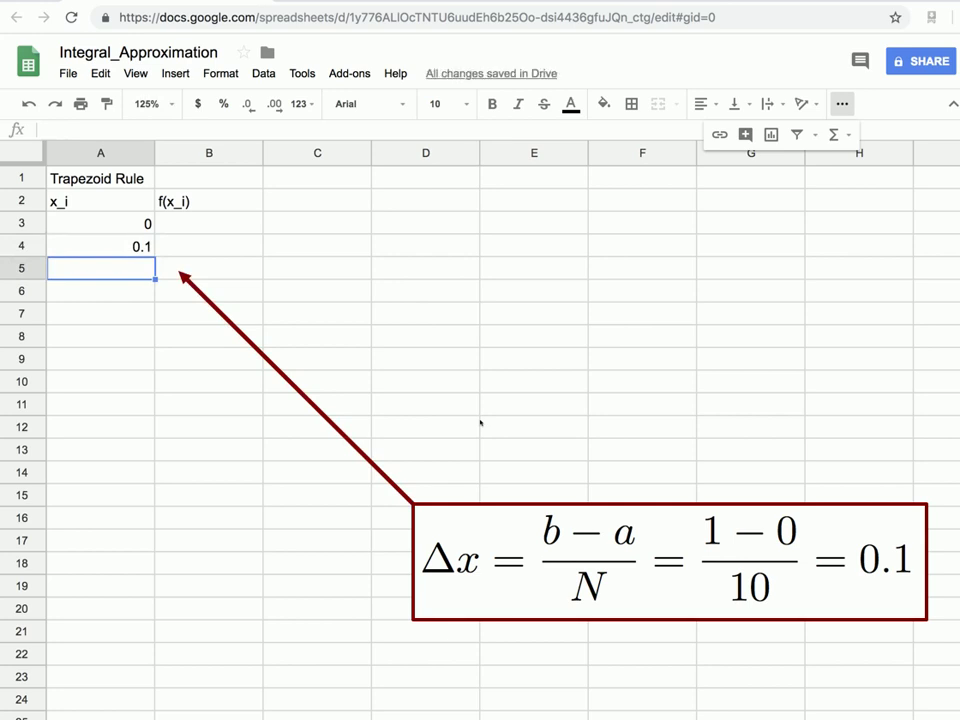
text(0.2)
key(Return)
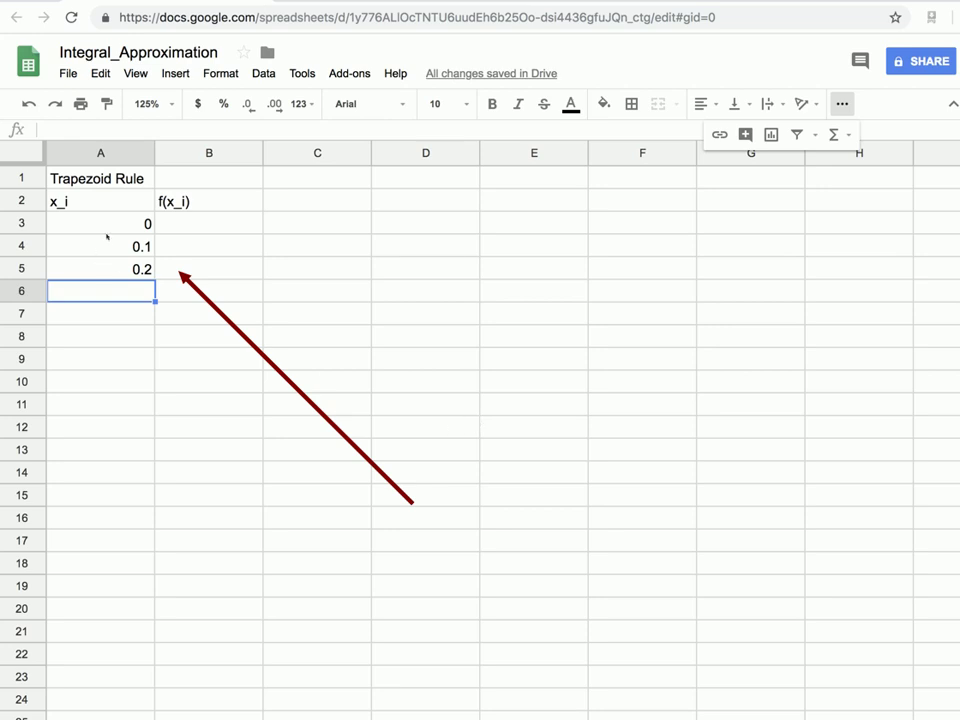
Extend the x series from A3:A5 down to 1 in A13.
mouse_move(124, 222)
mouse_down()
mouse_move(123, 267)
mouse_move(133, 270)
mouse_up()
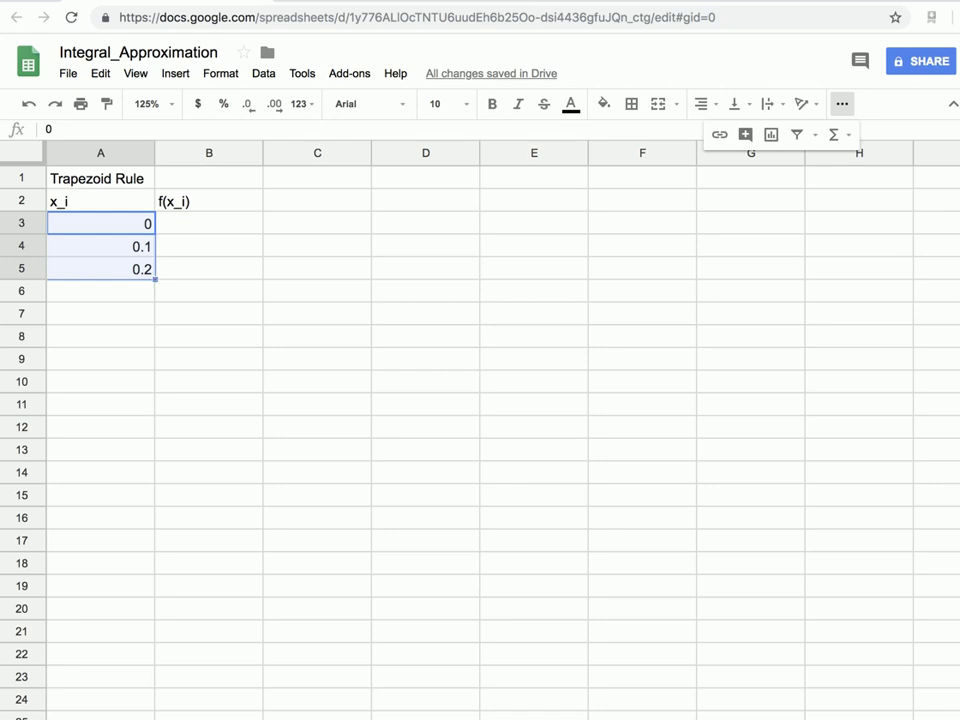
drag(155, 279, 139, 403)
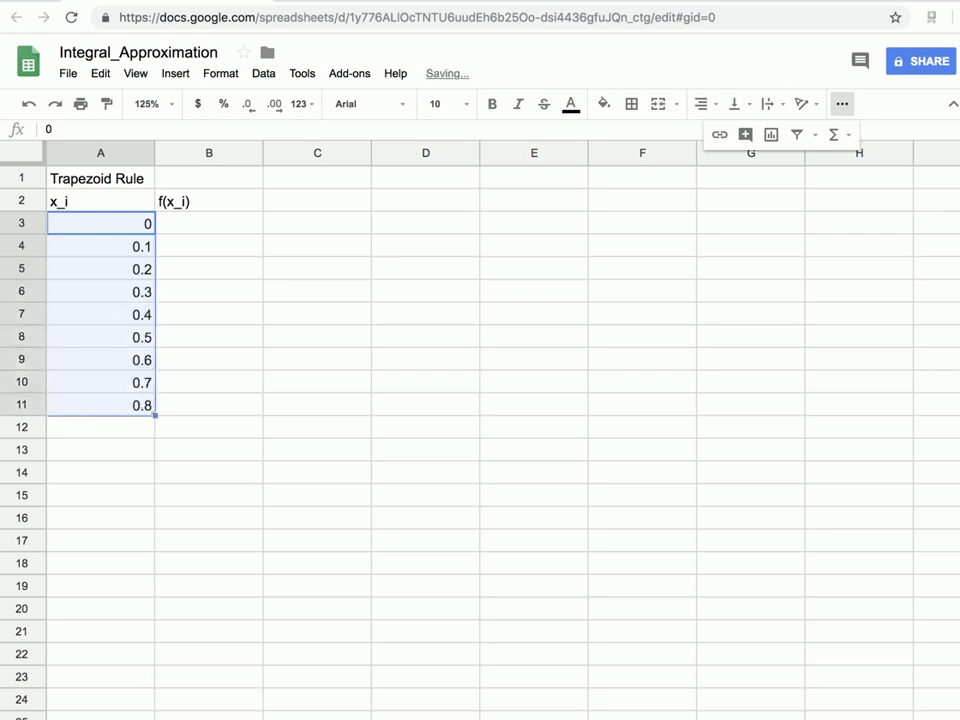
drag(155, 414, 149, 451)
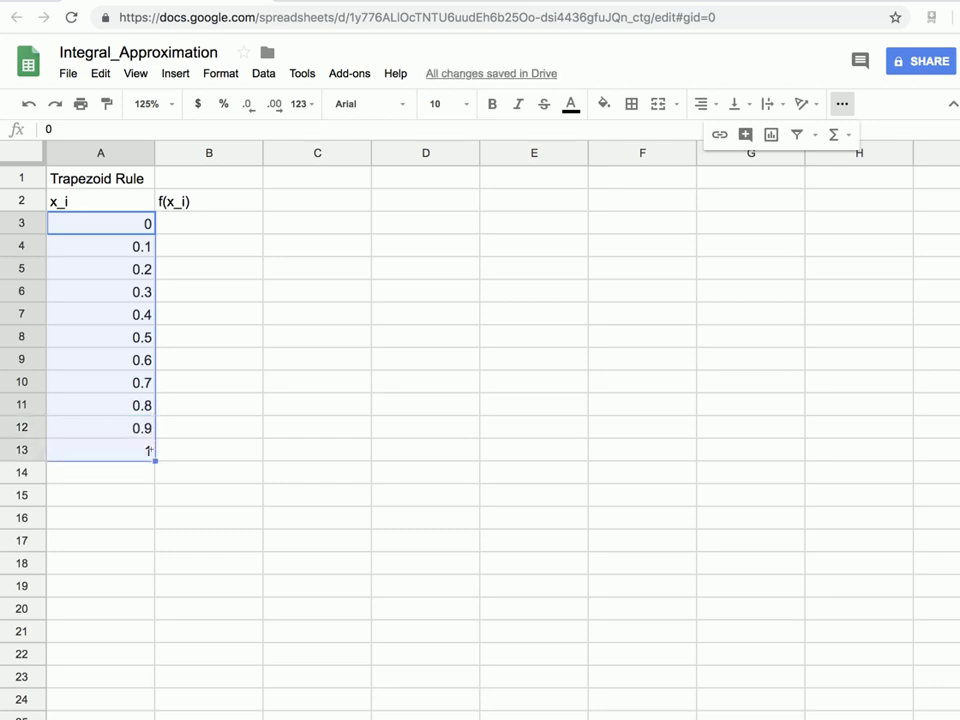
click(204, 228)
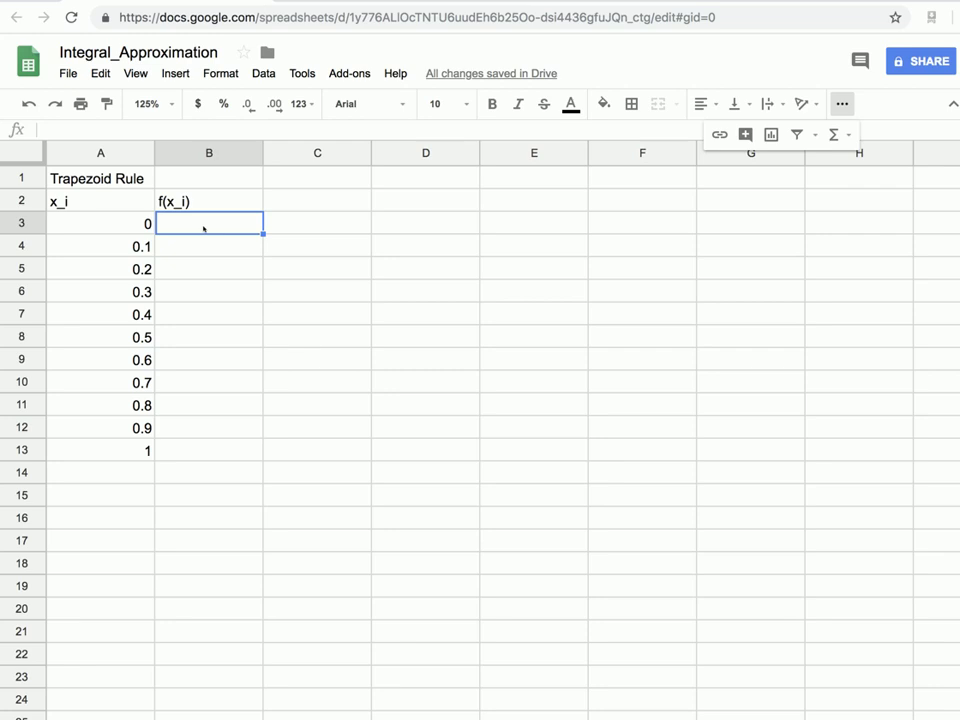
Begin the B3 formula as =sqrt(2*A3)*exp, referencing A3.
text(=)
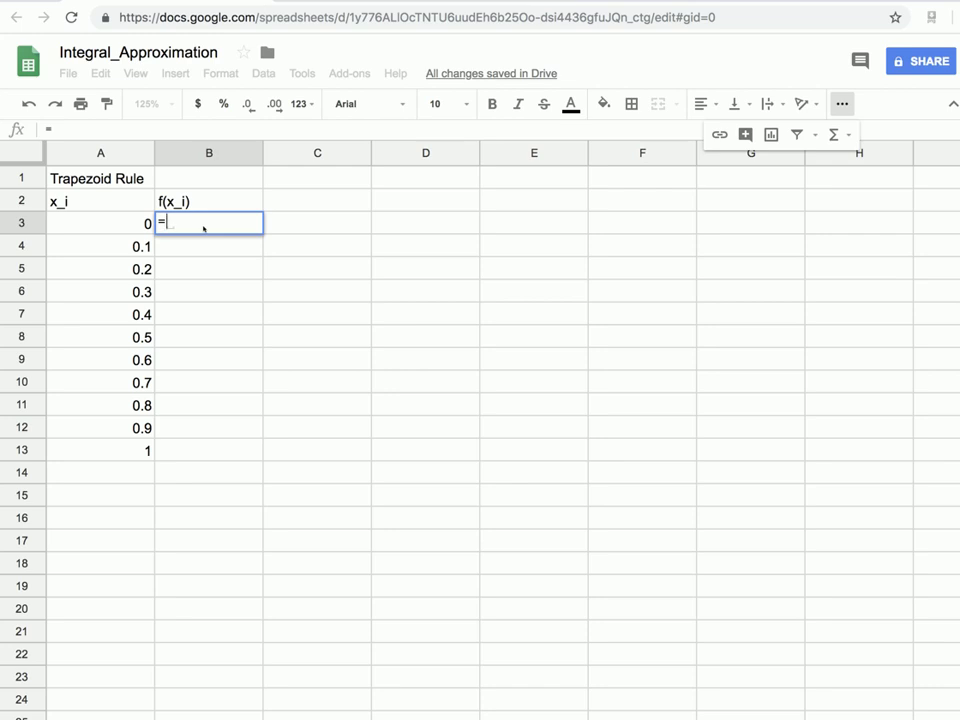
text(sqrt)
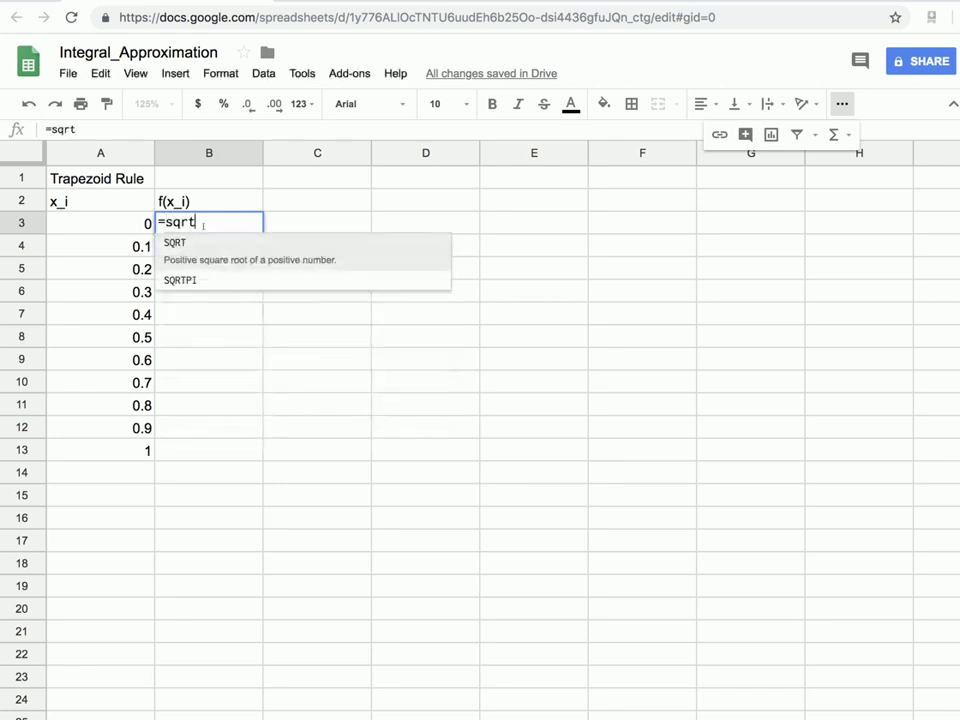
text(()
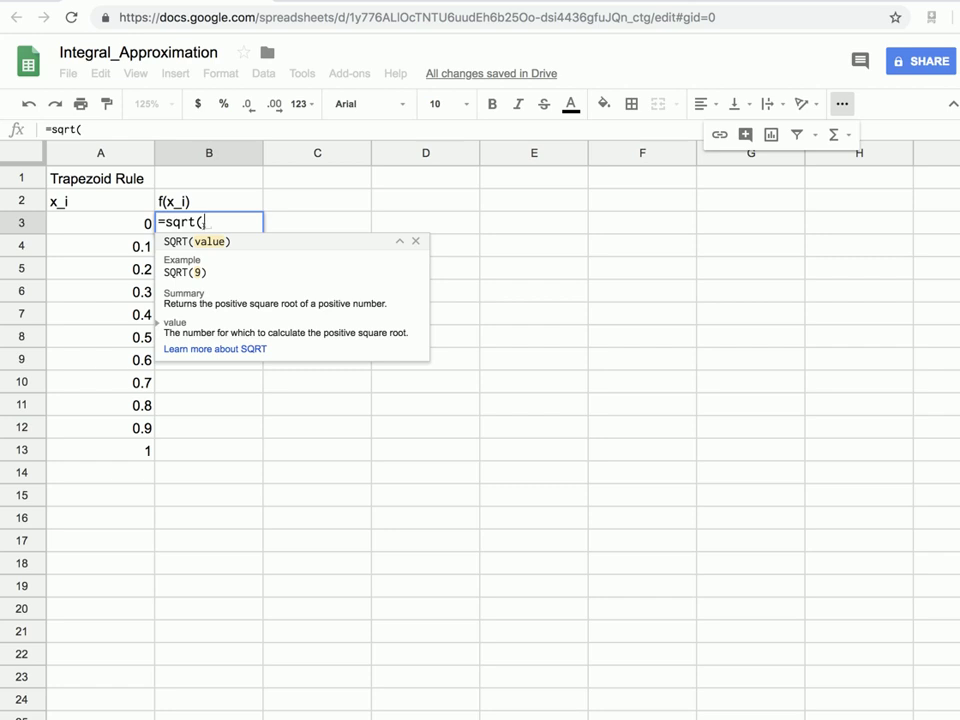
text(2*)
click(123, 224)
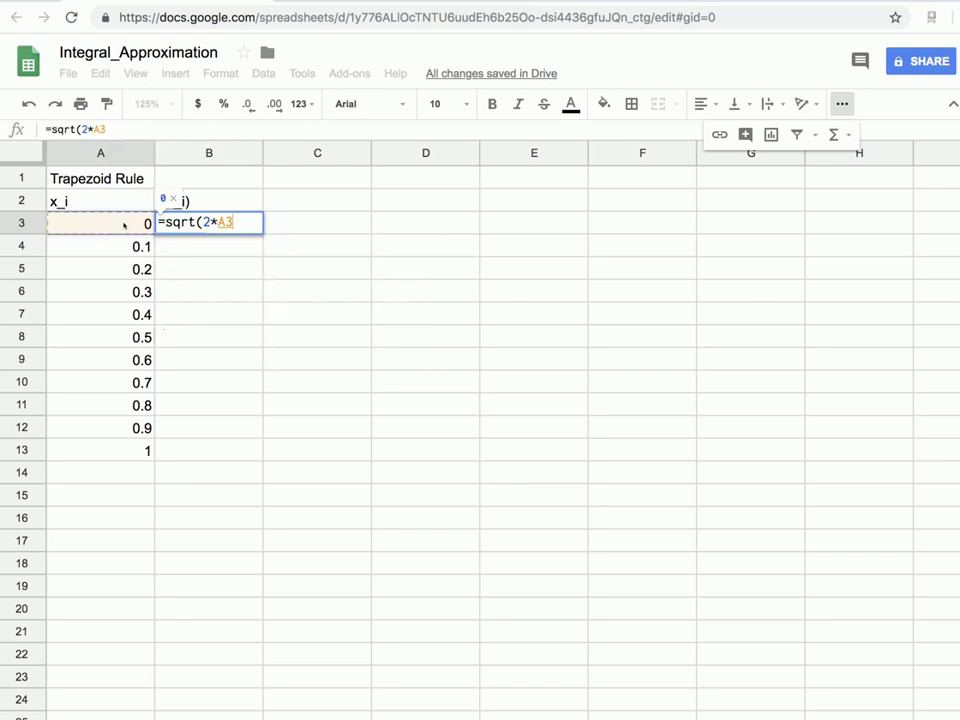
text())
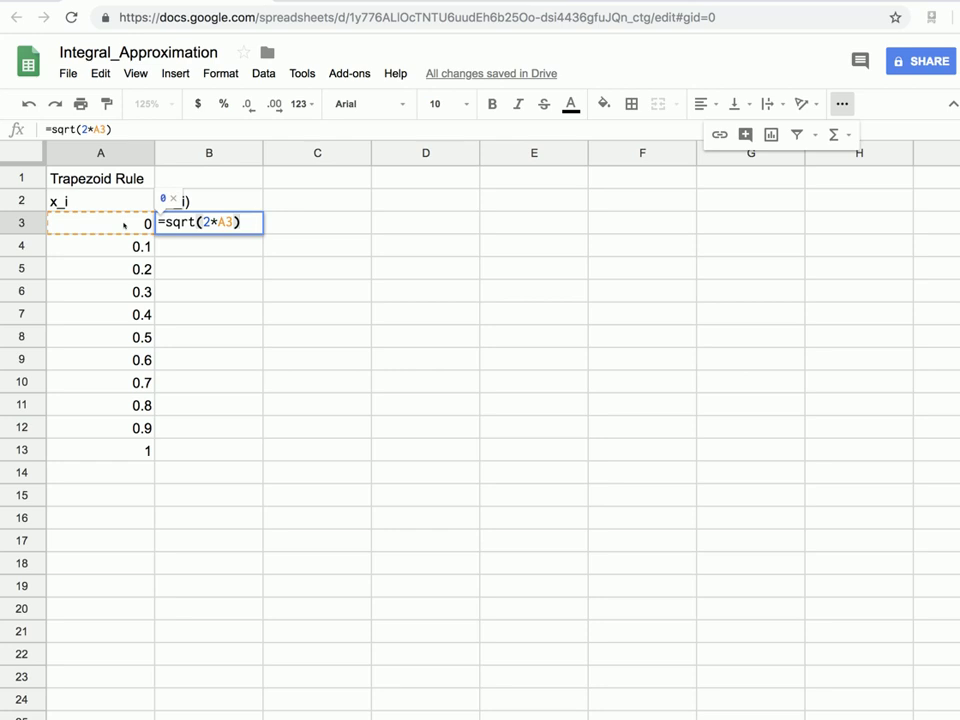
text(*)
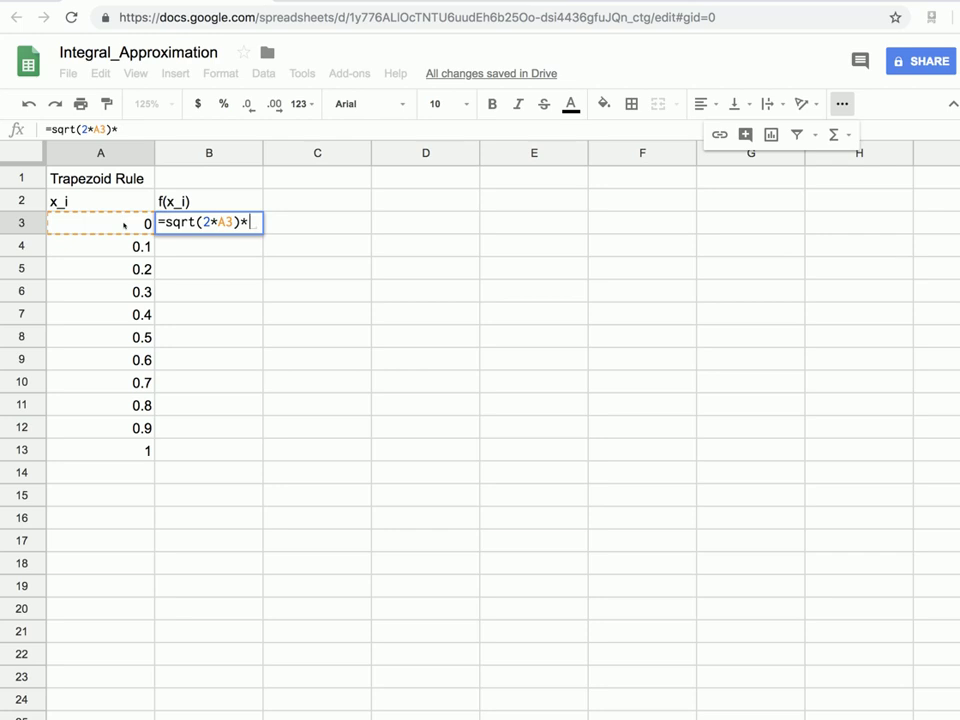
text(exp)
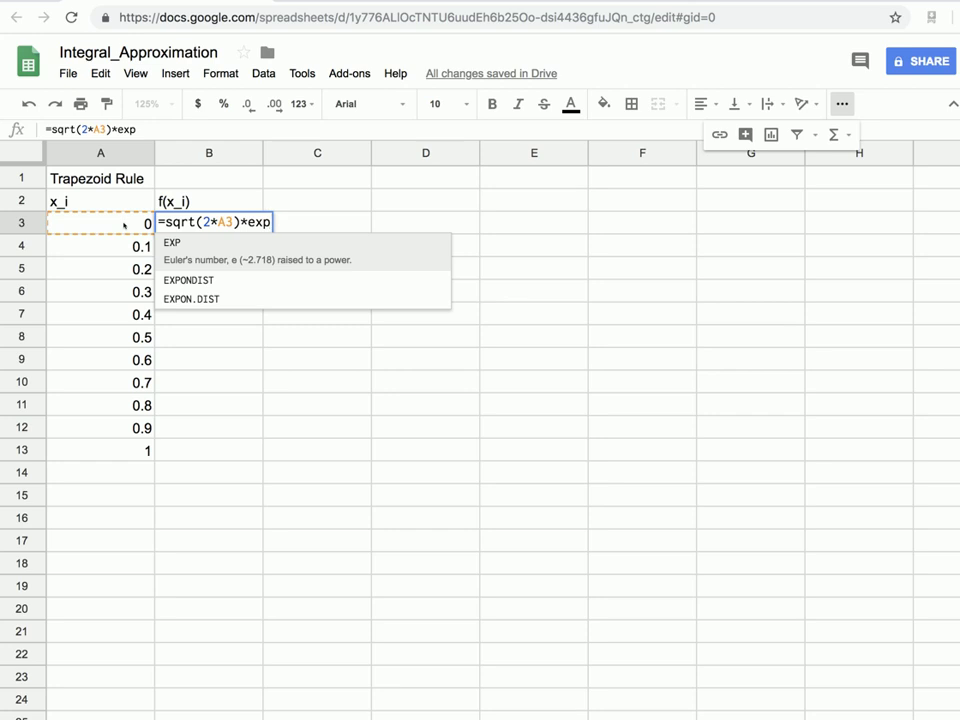
Complete B3 as =sqrt(2*A3)*exp(2*A3)*sin(2*A3), which shows 0.
text(()
text(2*)
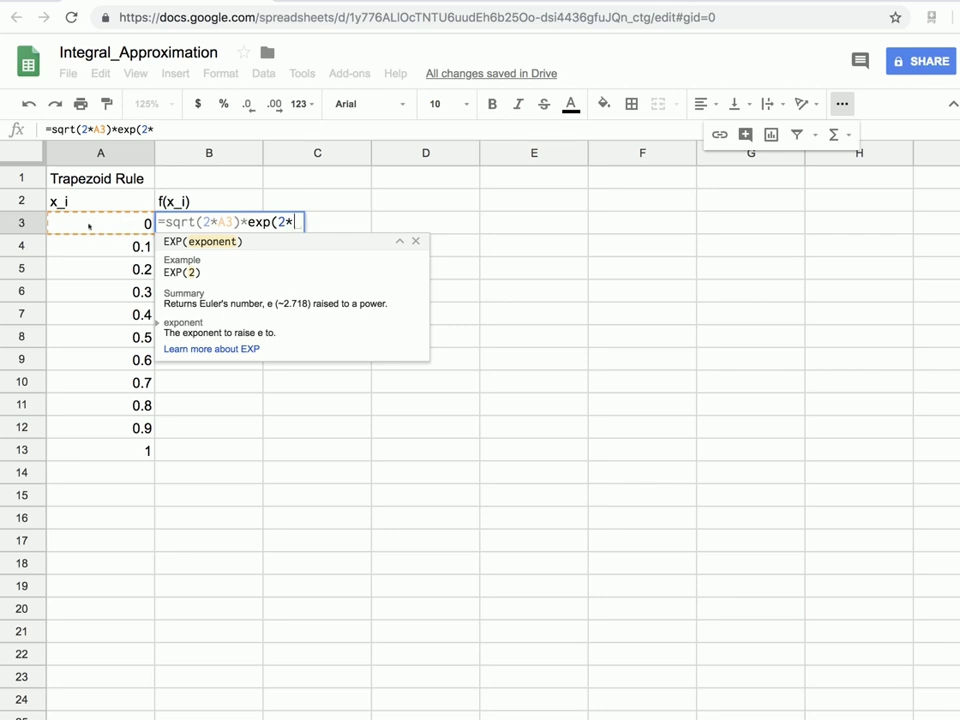
click(89, 226)
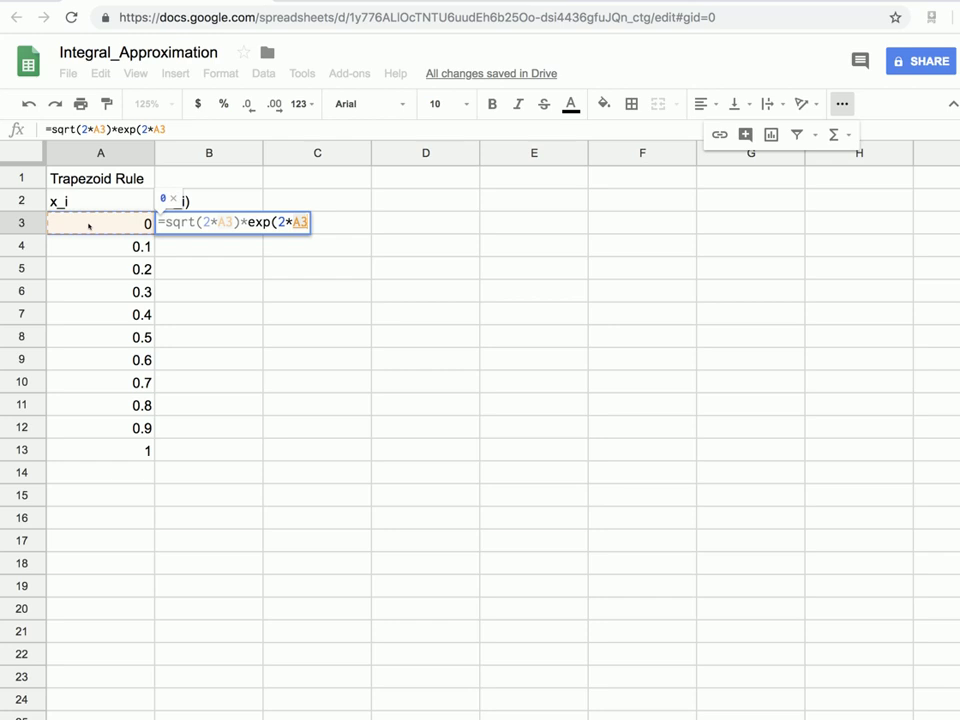
text())
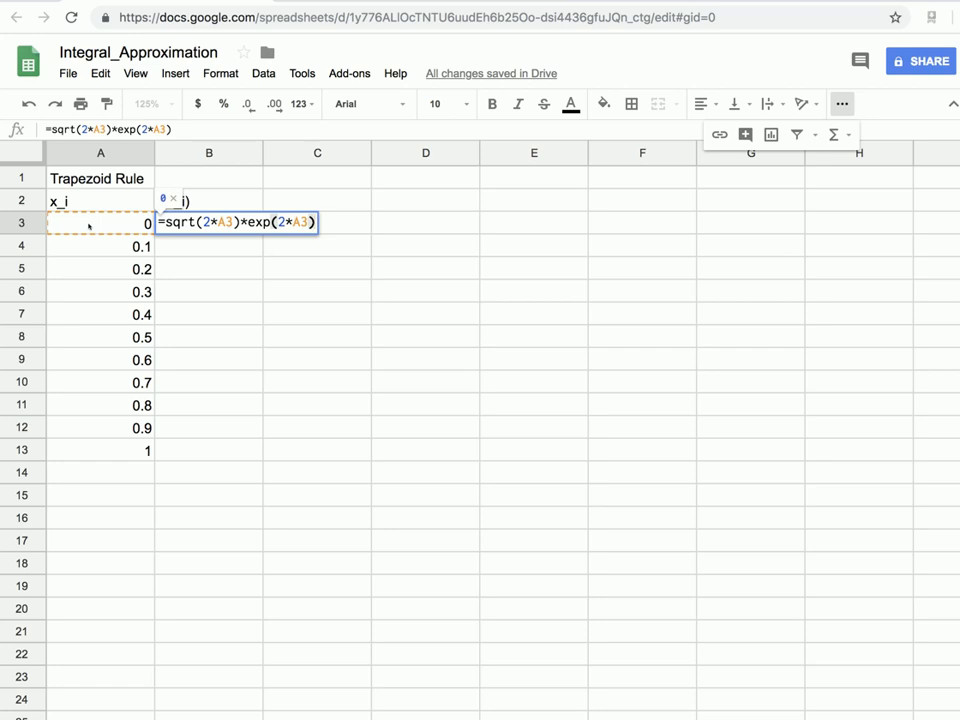
text(*)
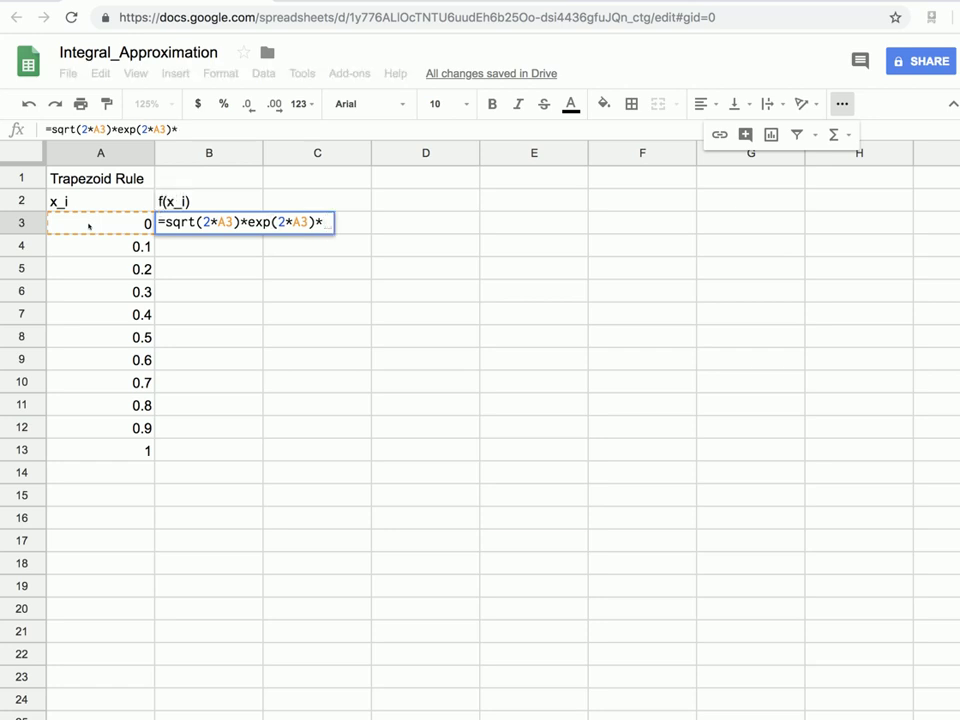
text(sin)
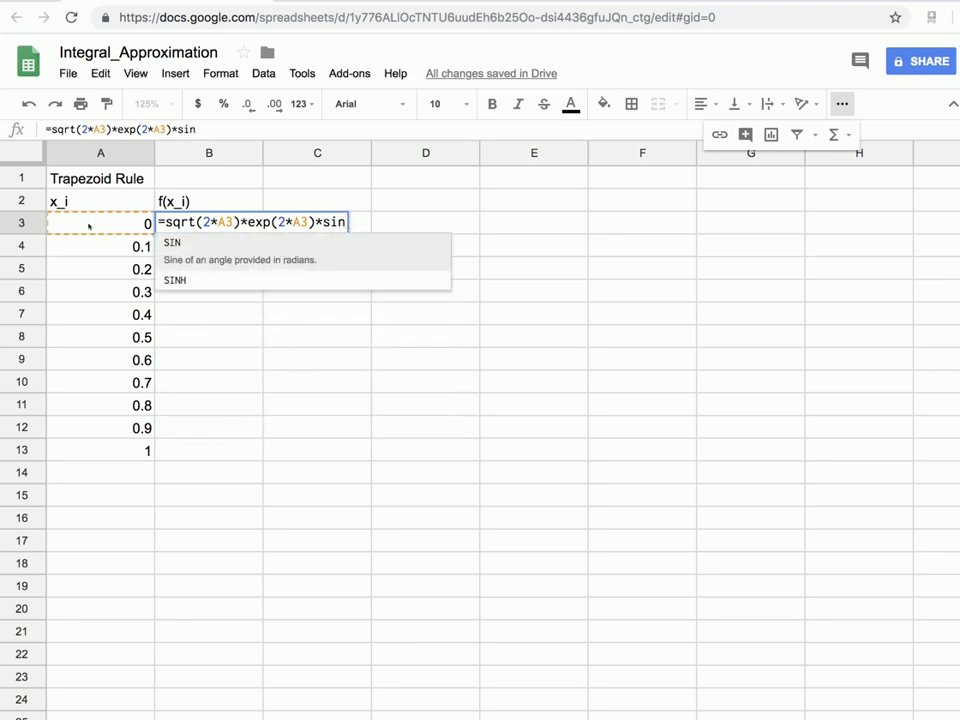
text((2*)
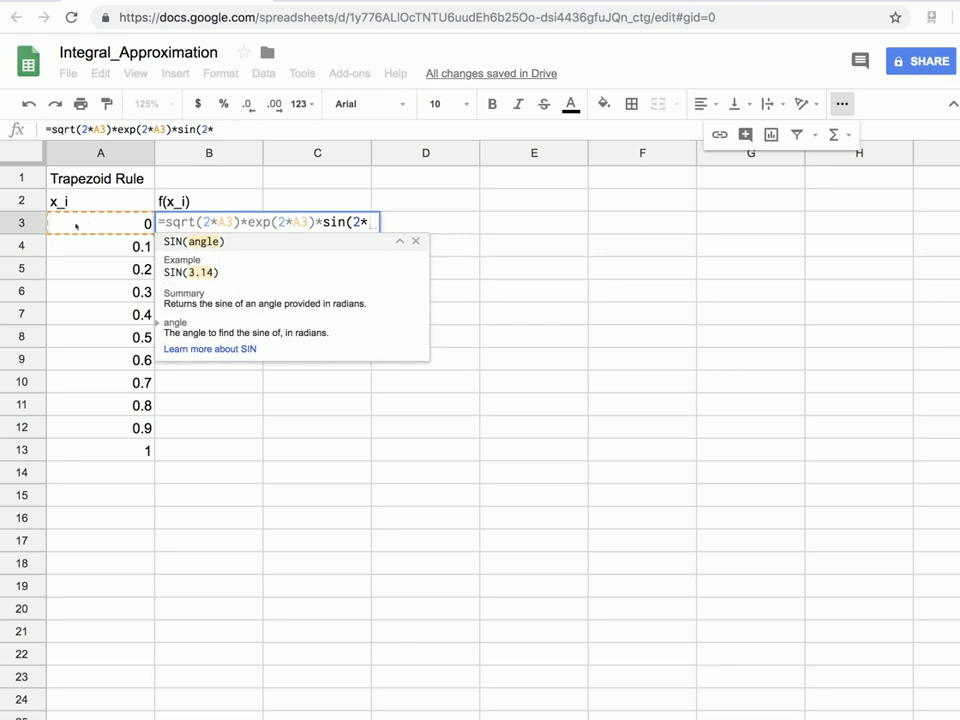
text(A3)
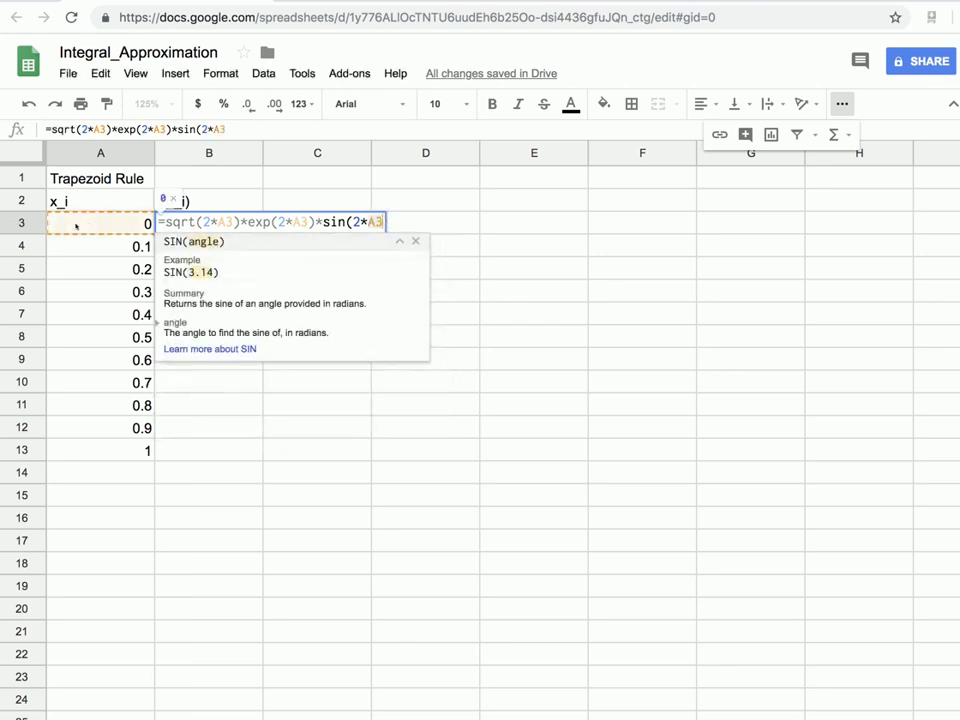
text())
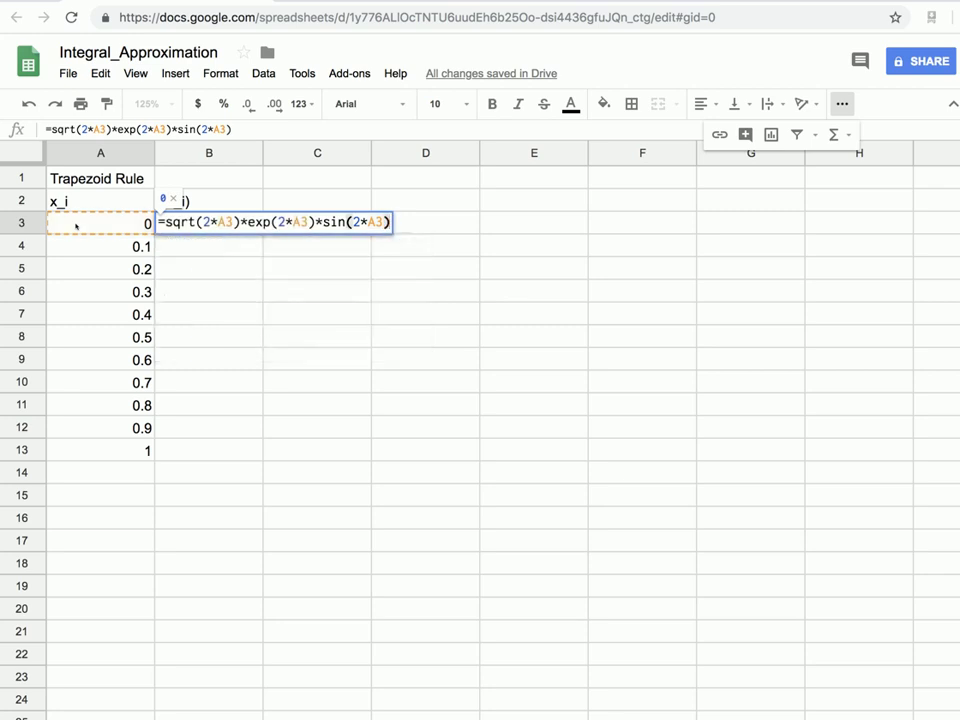
key(Return)
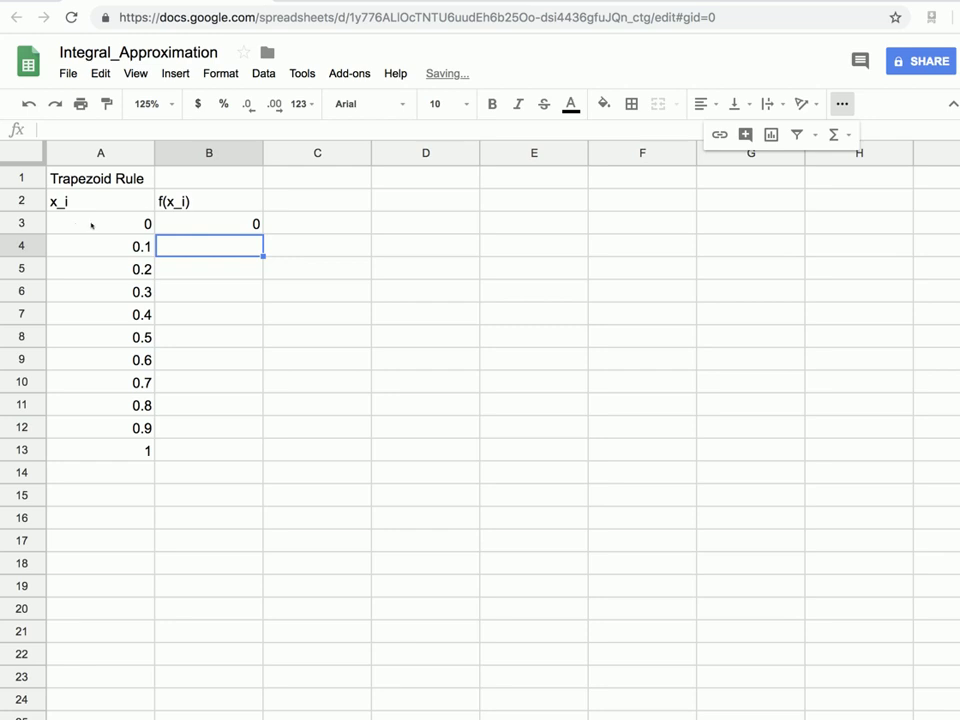
Copy the B3 formula down to B13, ending at 9.501888366.
click(200, 224)
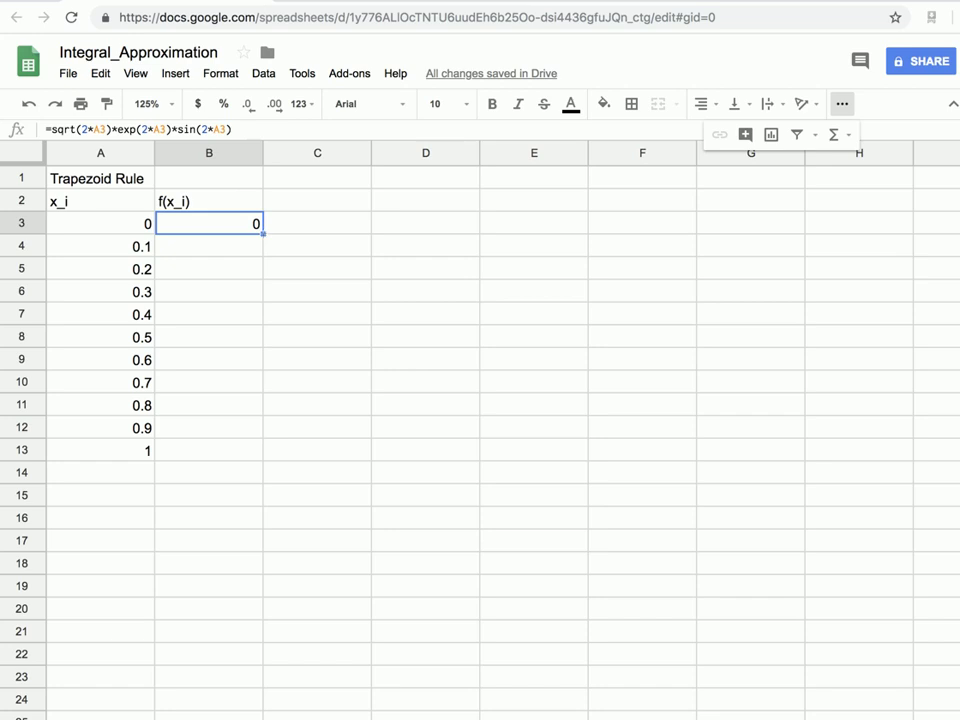
drag(262, 233, 249, 451)
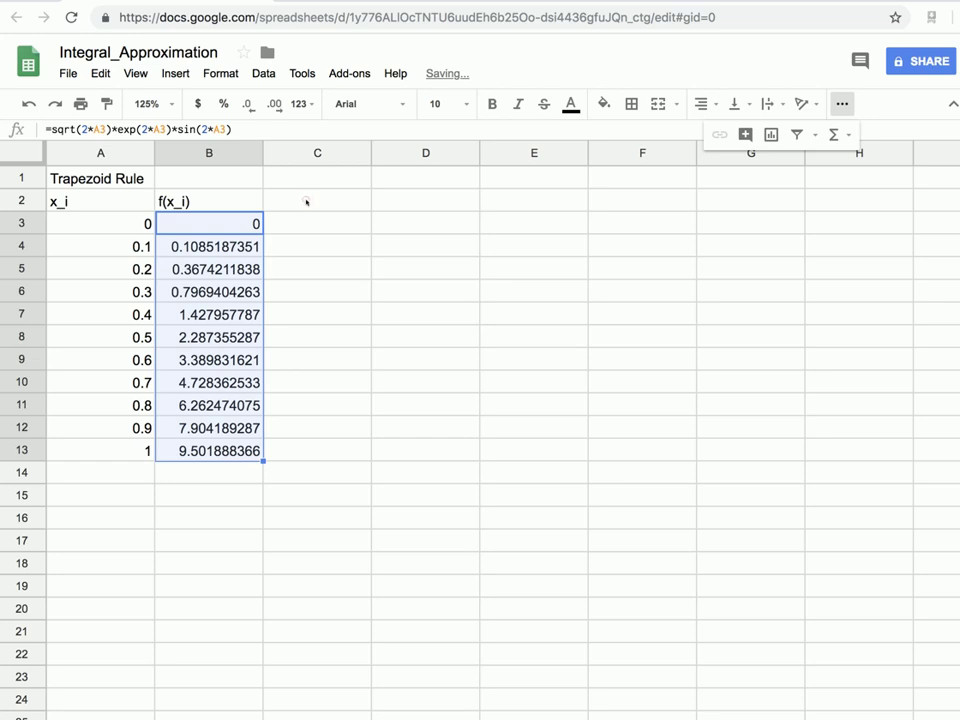
click(240, 202)
click(279, 201)
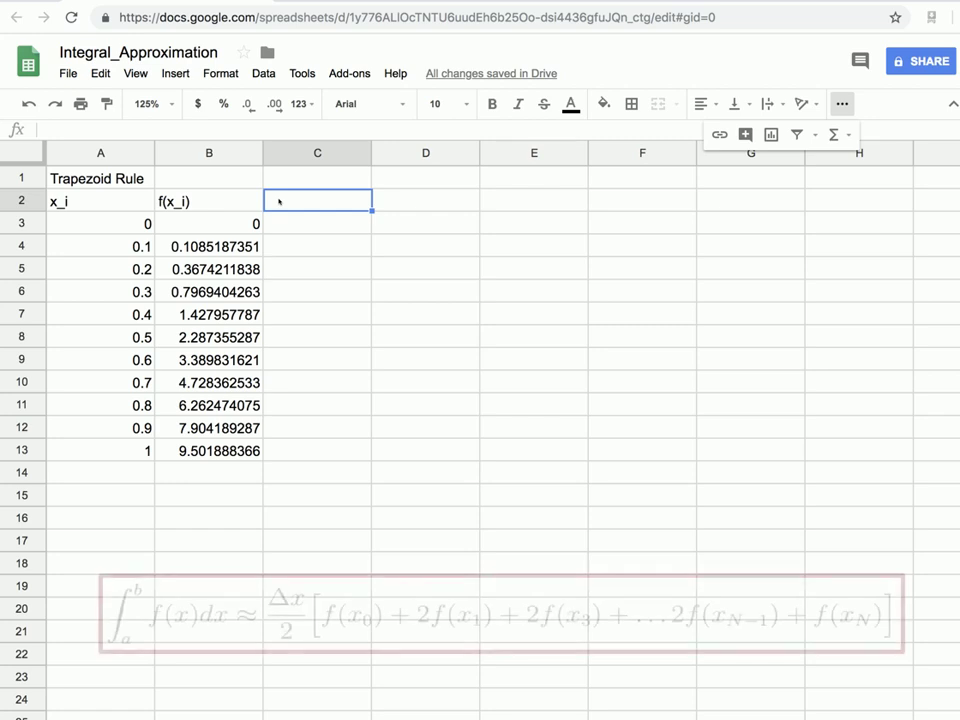
Add header 'coeff int approx' in C2 with coefficient 1 in C3 and C13.
text(coeff)
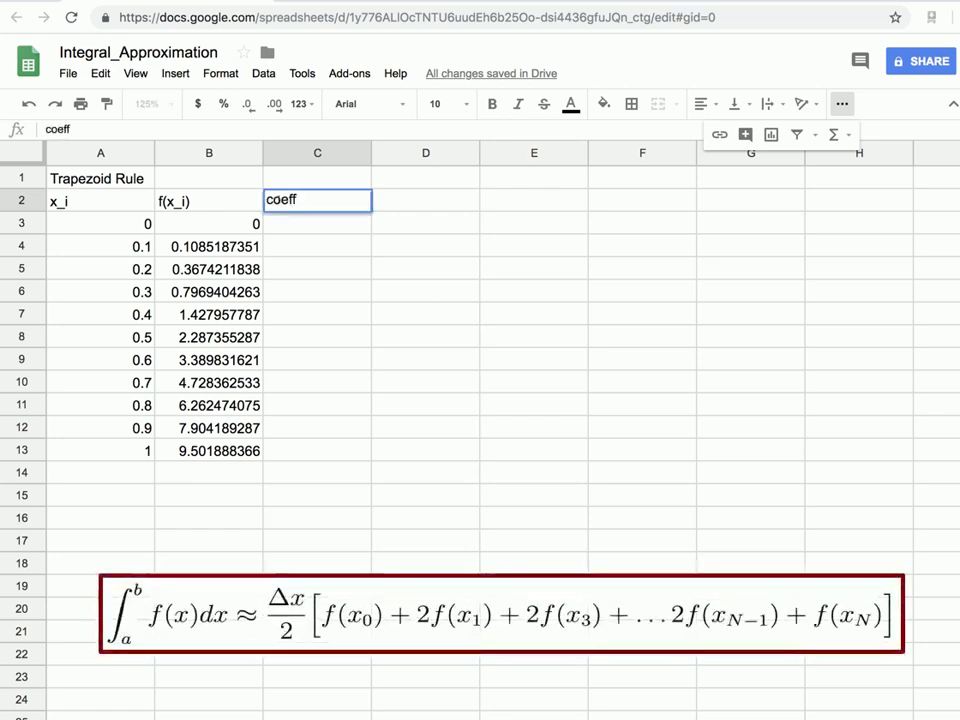
text( int approx)
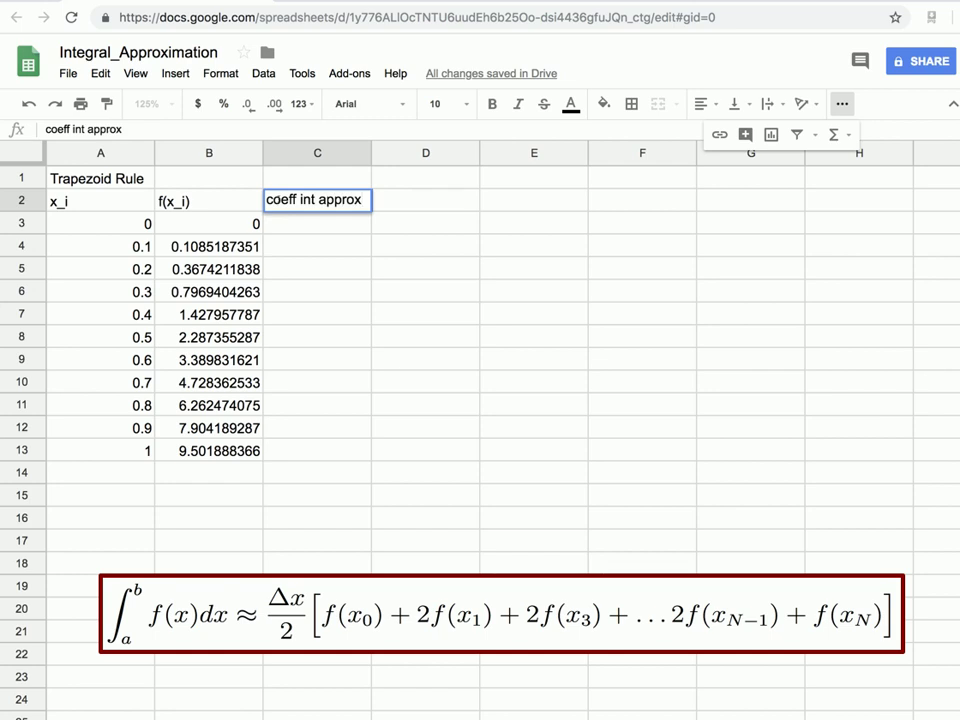
click(327, 224)
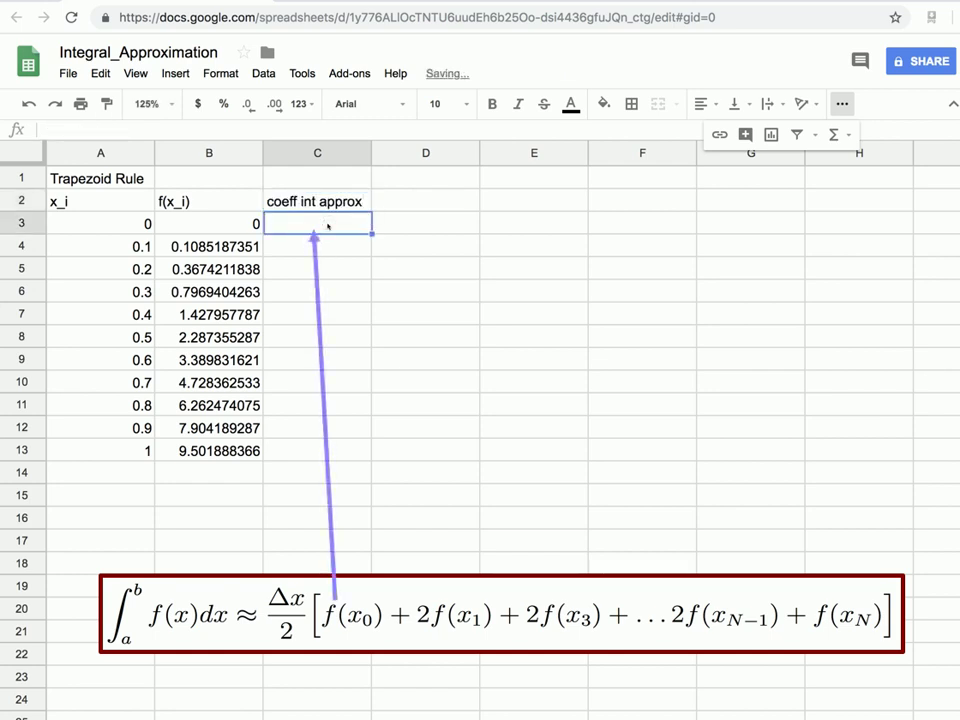
text(1)
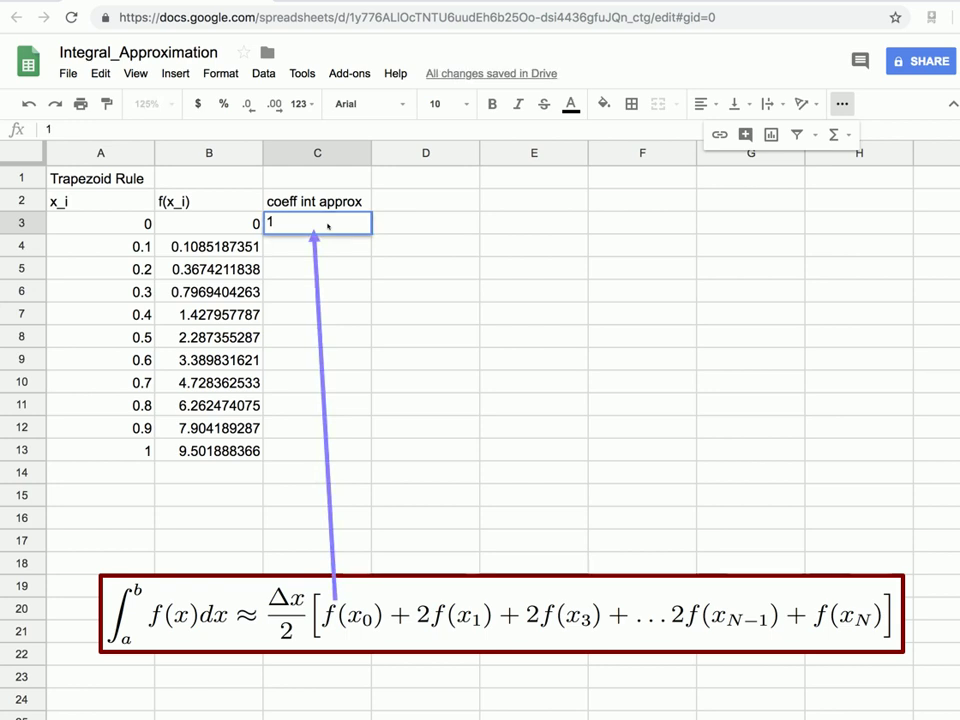
key(Return)
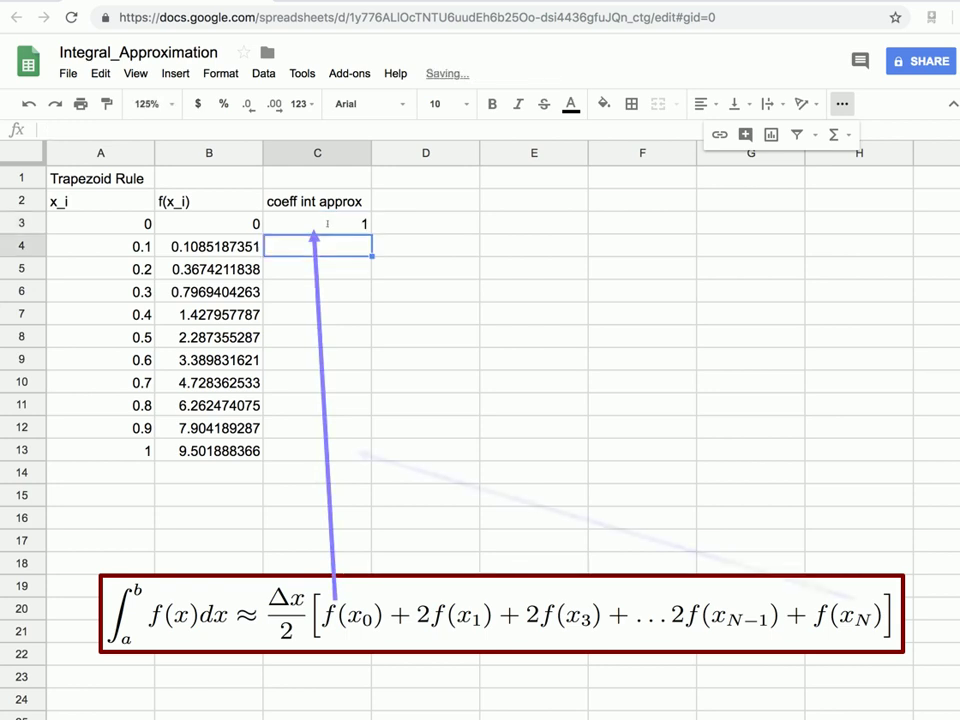
click(318, 456)
text(1)
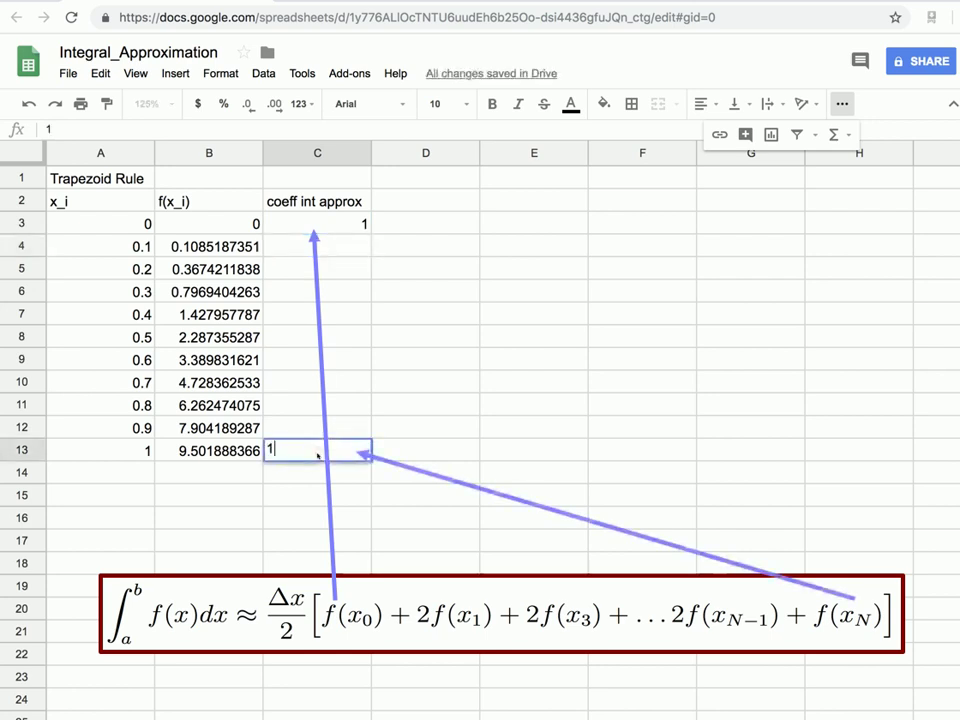
key(Return)
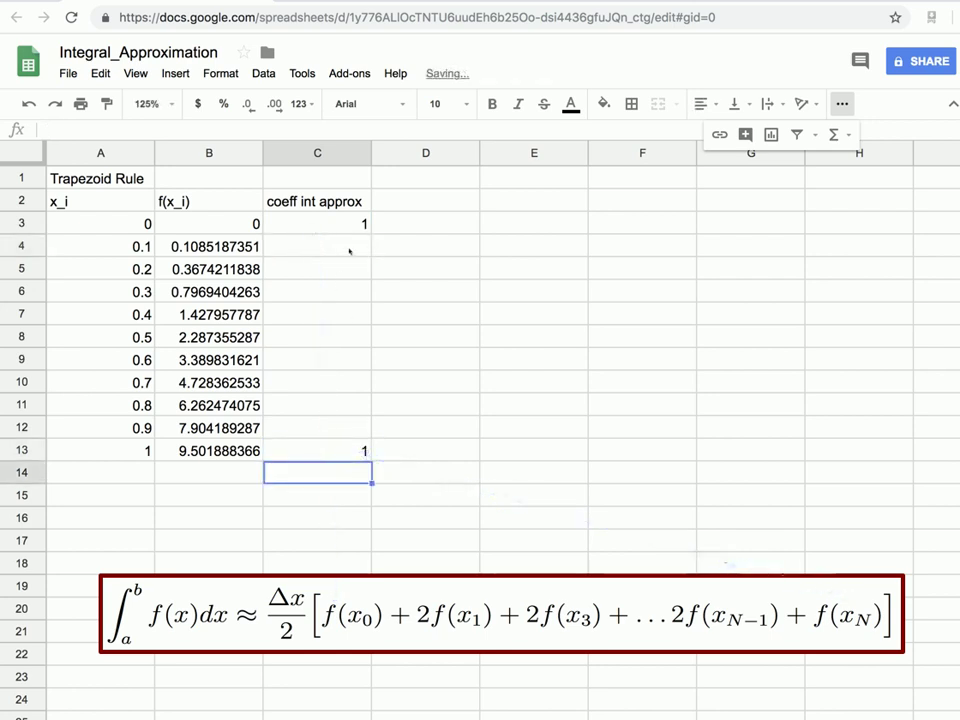
Fill the interior coefficients C4 through C12 with 2.
click(348, 247)
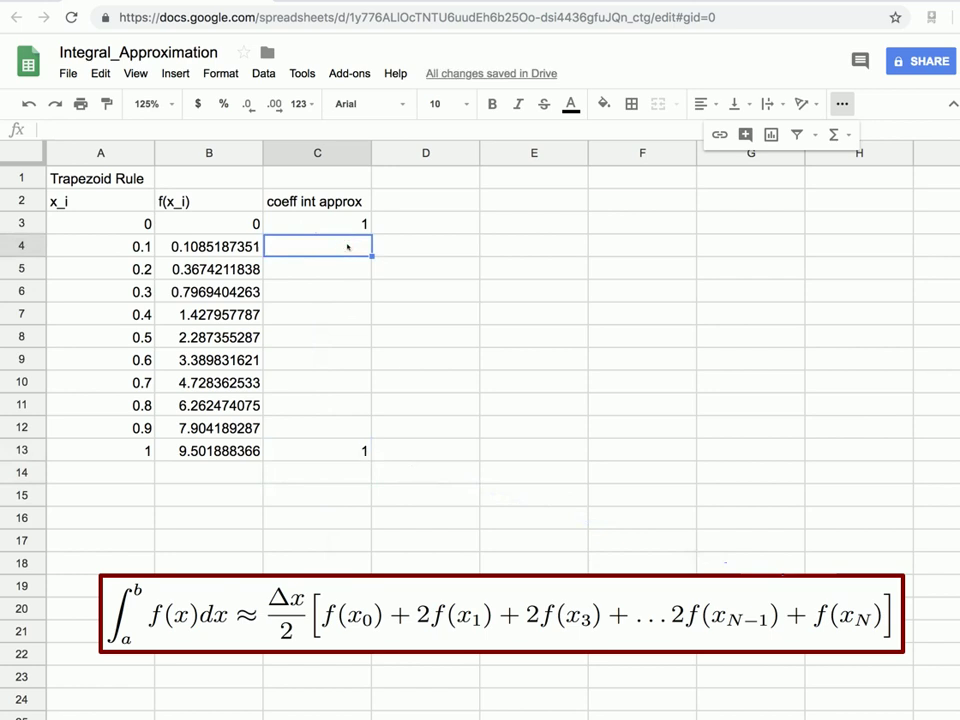
text(2)
key(Return)
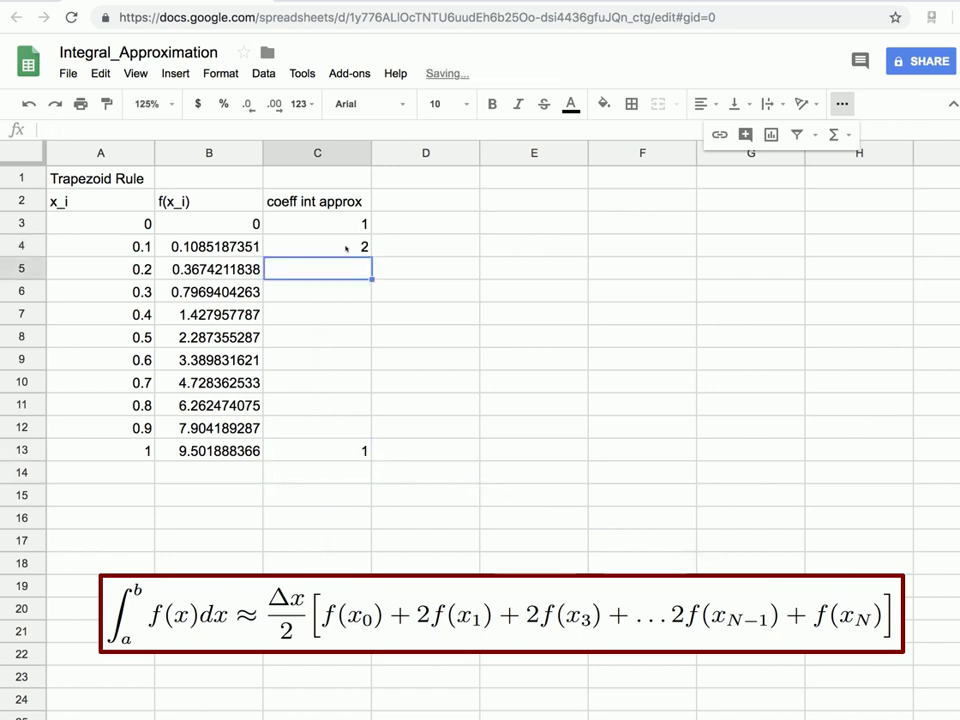
click(346, 248)
drag(371, 257, 358, 433)
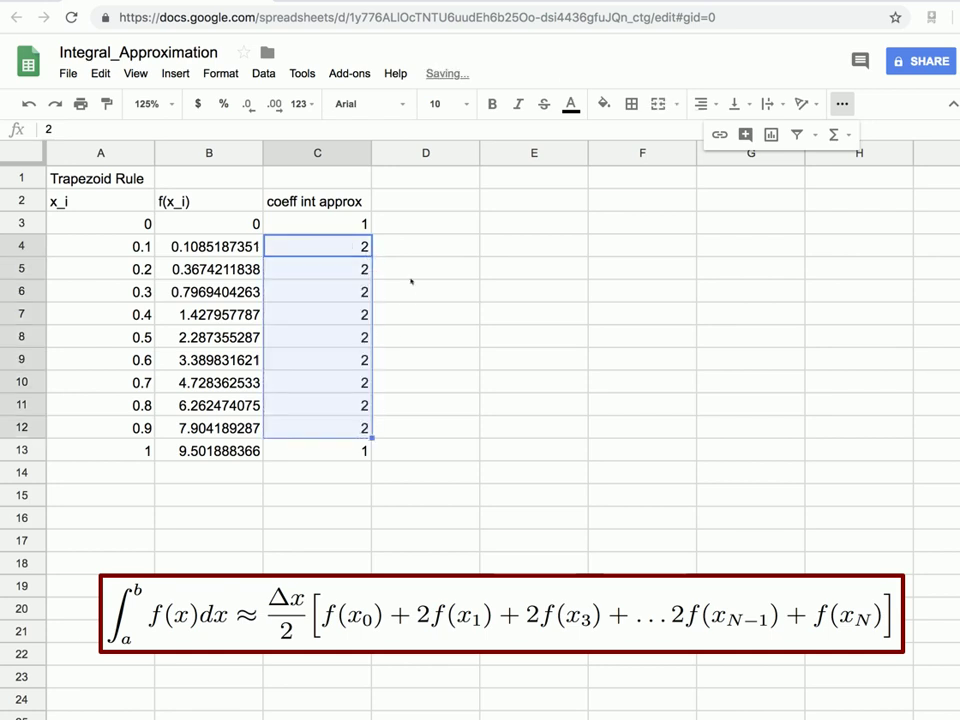
click(401, 201)
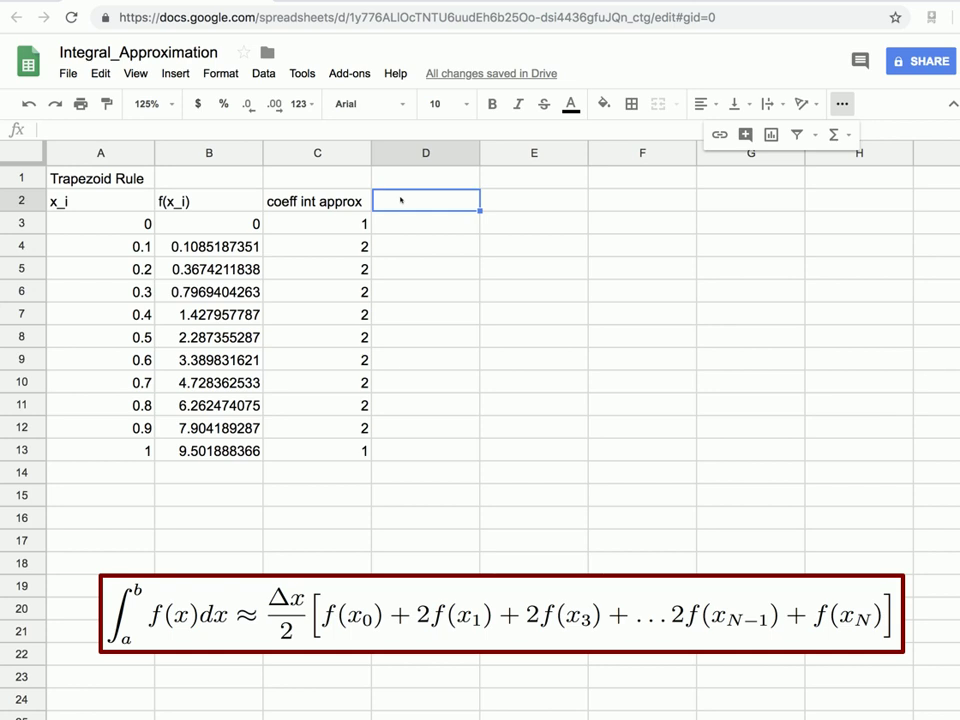
Add header 'coeff * f(x_i)' in D2 and formula =C3*B3 in D3.
text(coeff)
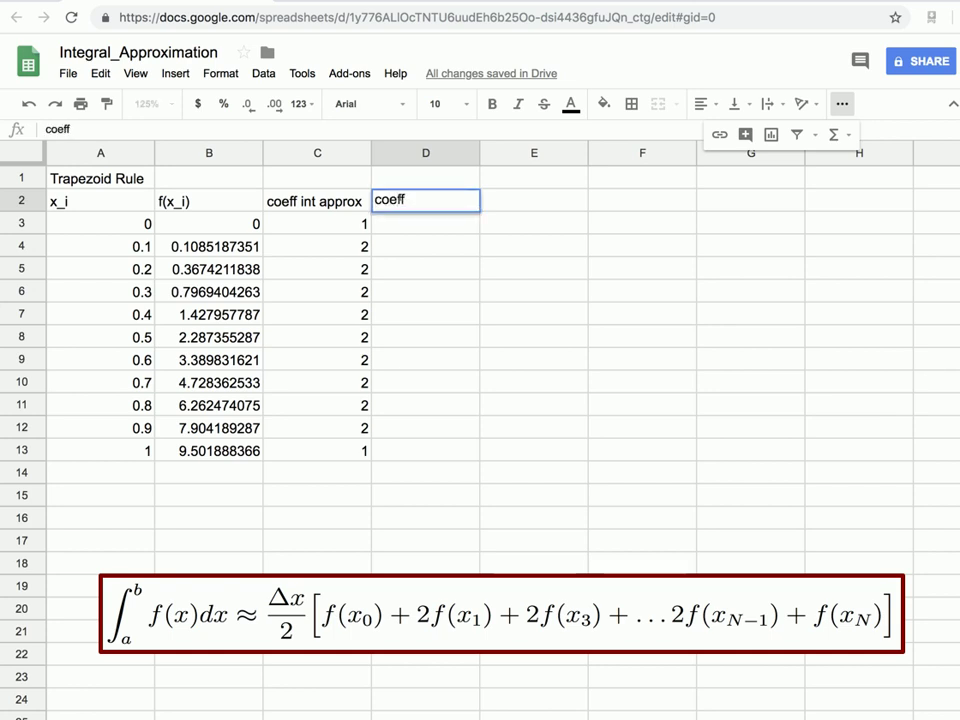
text( * f(x_i))
click(413, 226)
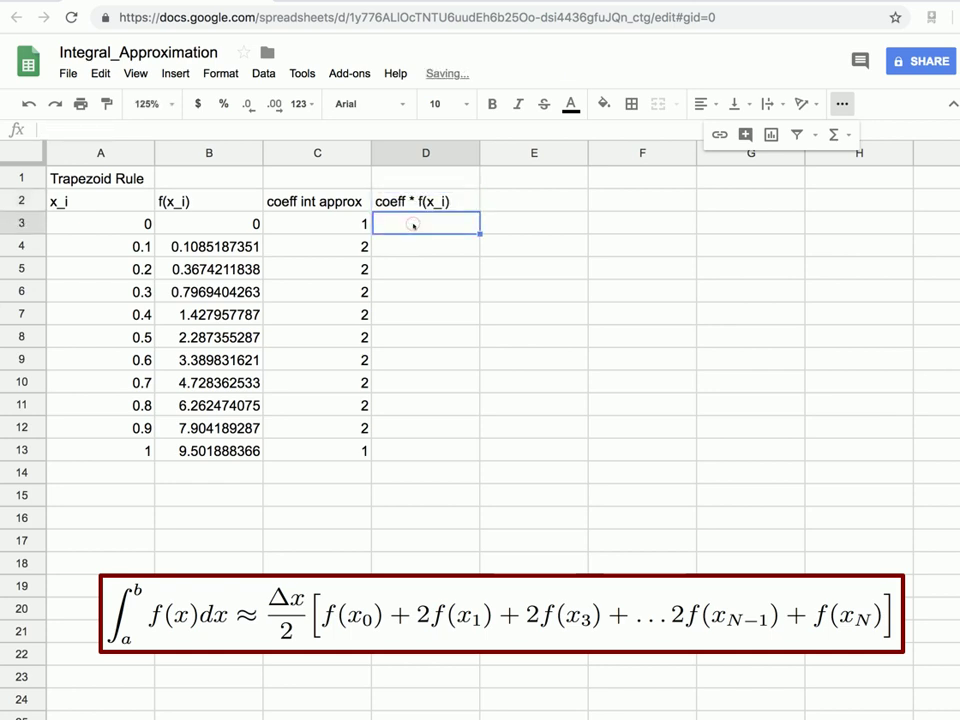
text(=)
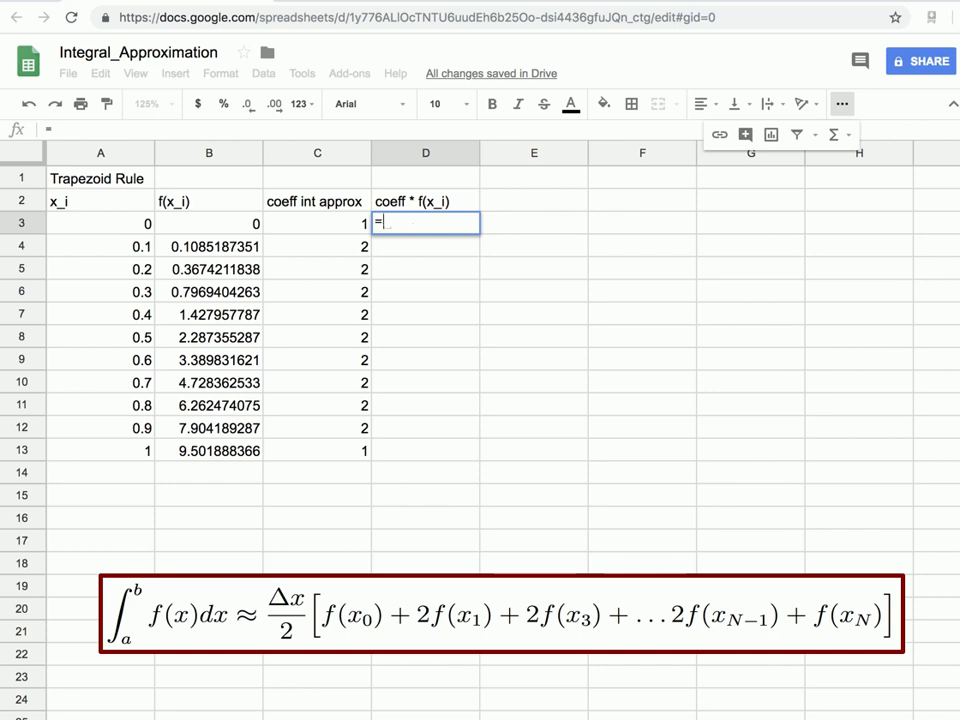
click(345, 226)
text(*)
click(244, 229)
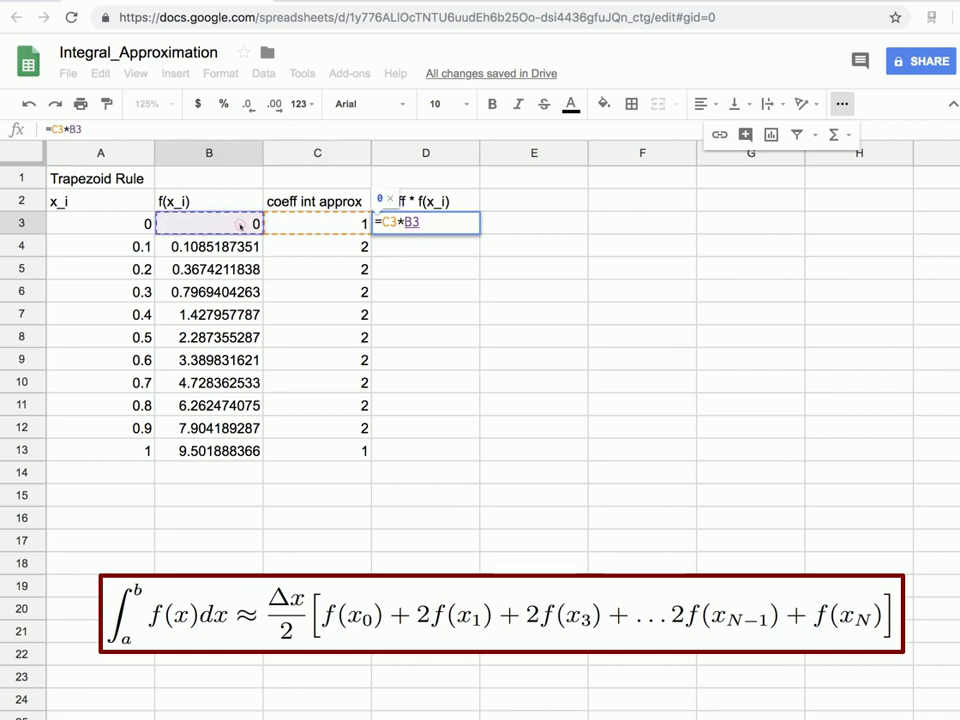
key(Return)
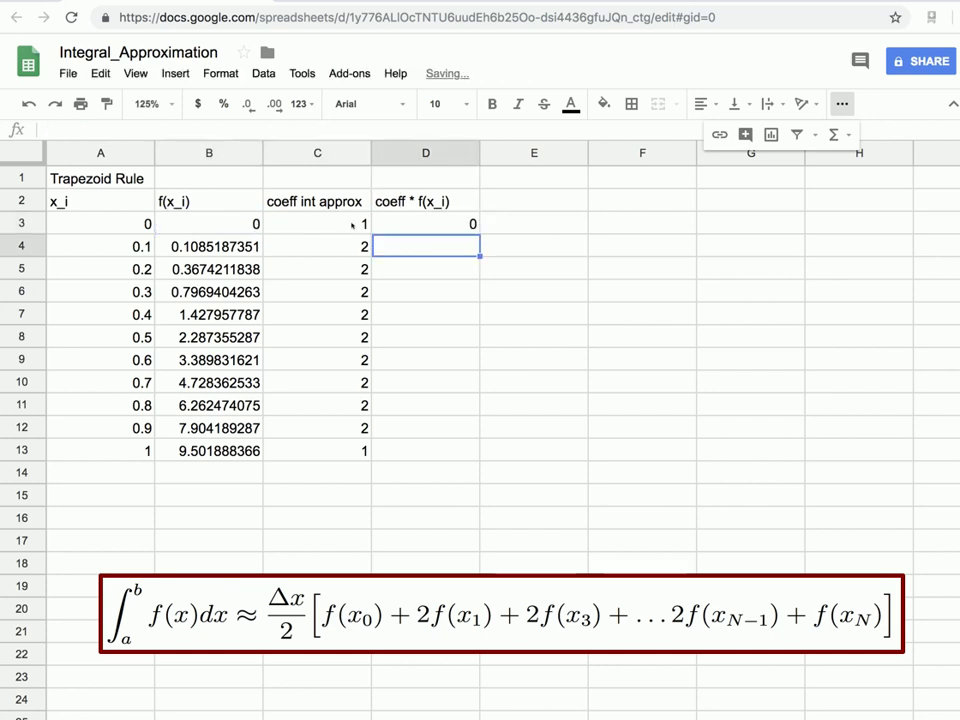
Copy the D3 product formula down through D13.
click(405, 225)
drag(479, 233, 458, 451)
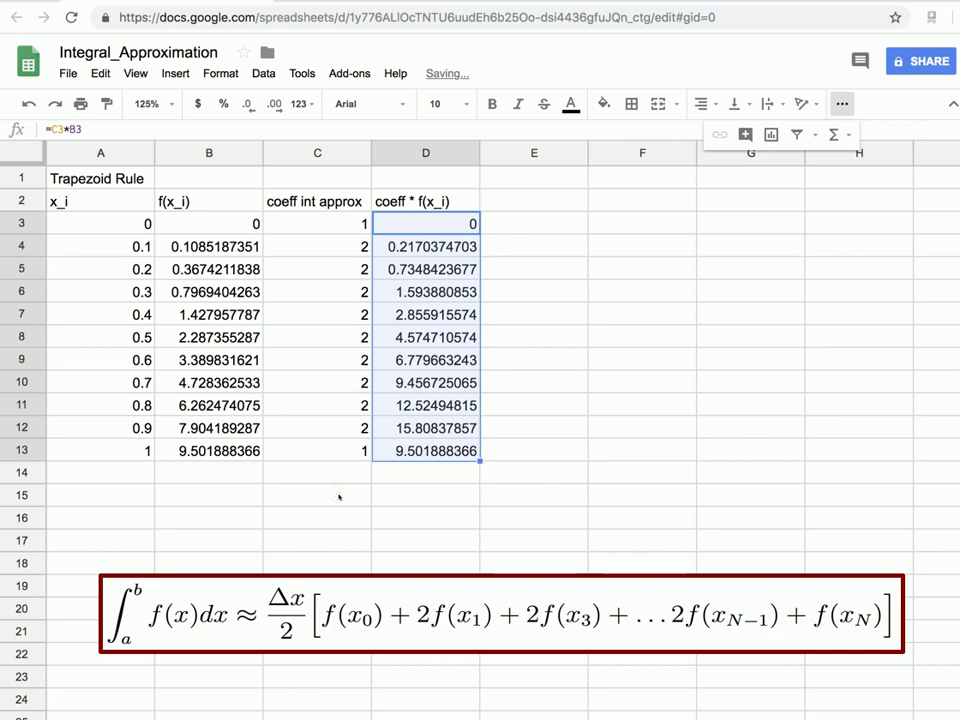
double_click(323, 497)
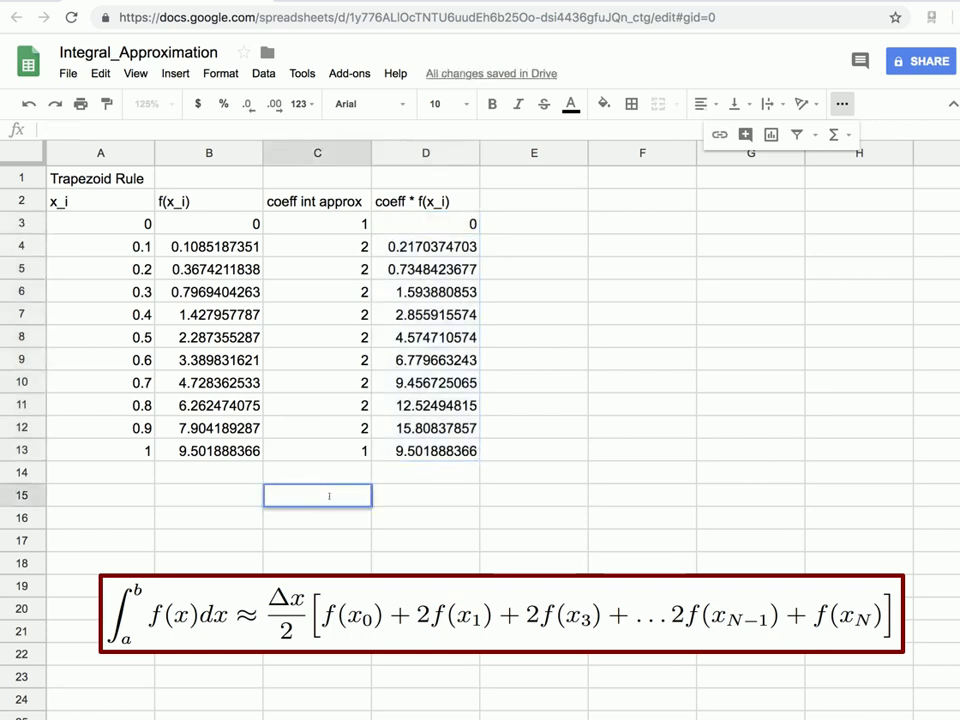
Label C15 'Approx Is:' and enter =(0.1)/2*sum(D3:D13) in D15, giving 3.202399512.
text(Approx Is:)
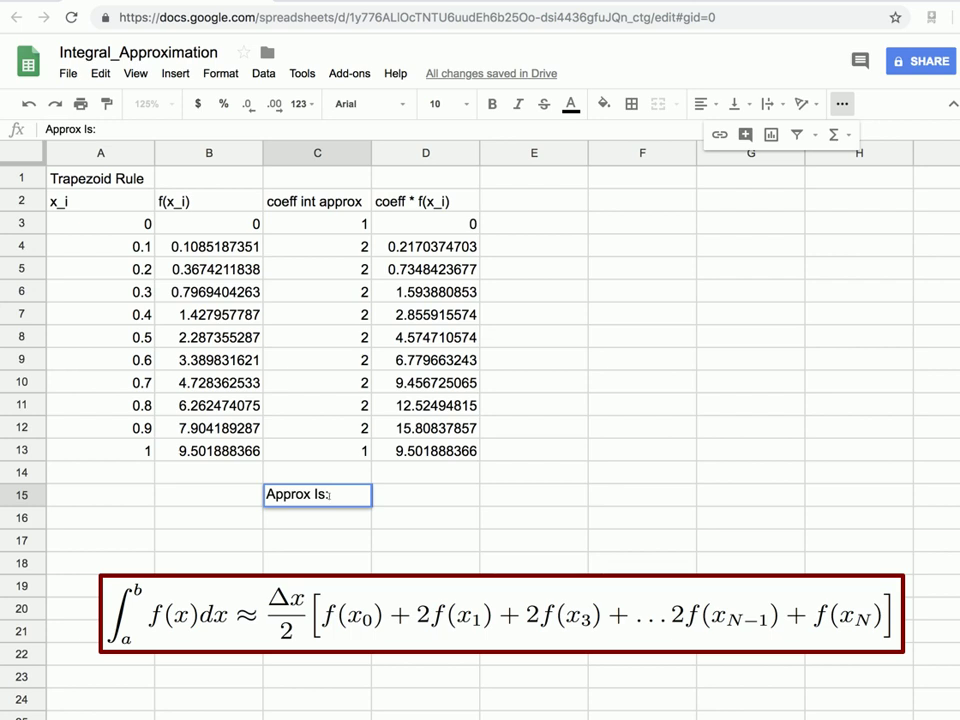
click(408, 498)
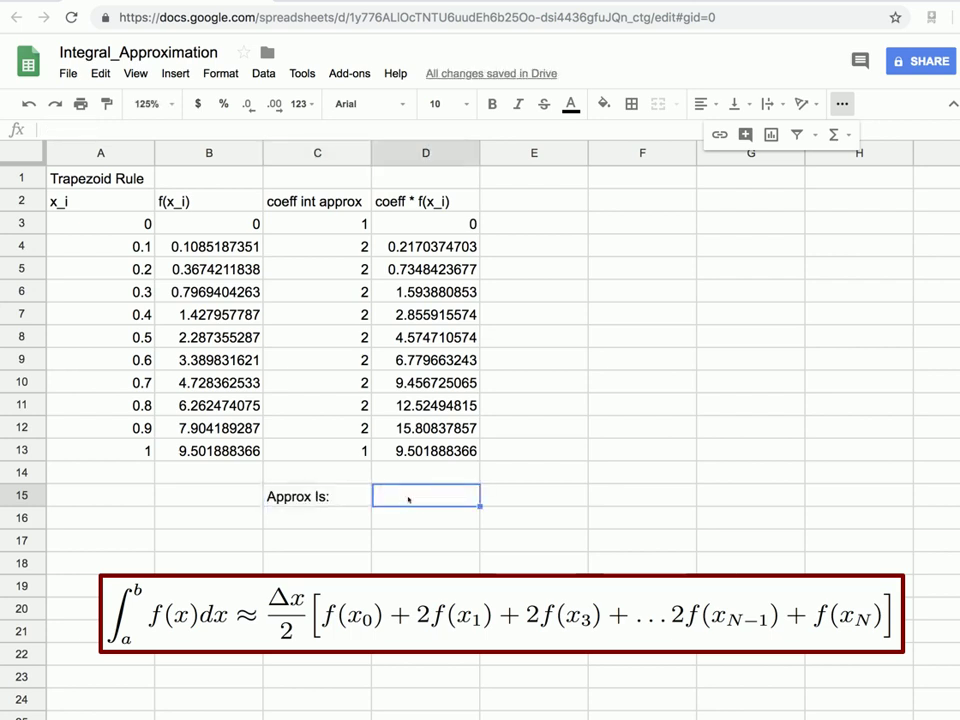
text(=()
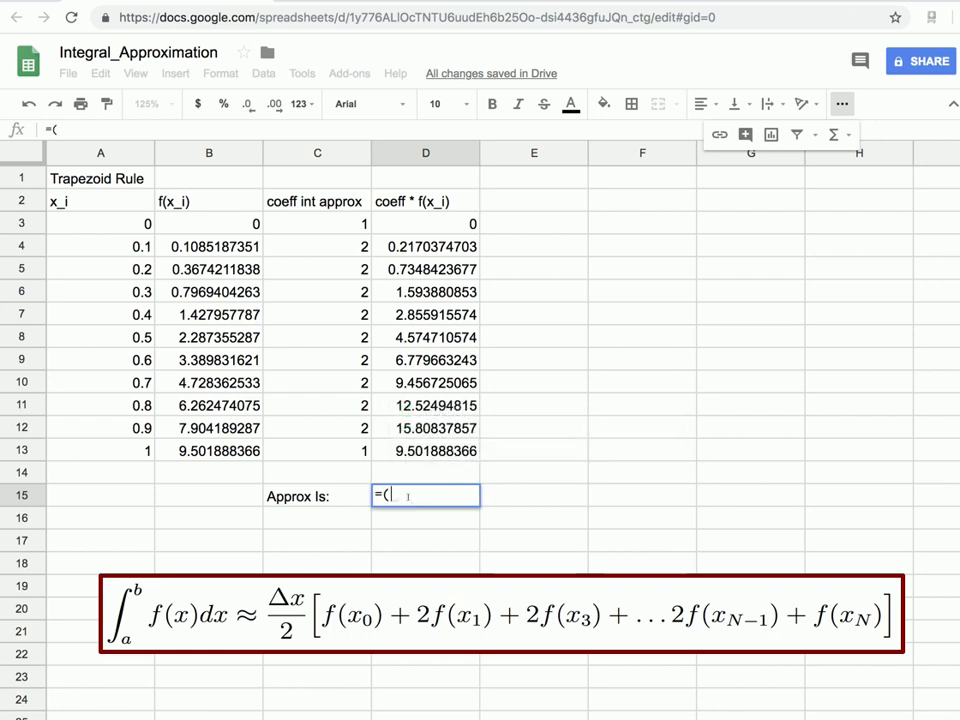
text(0.1)
text()/2)
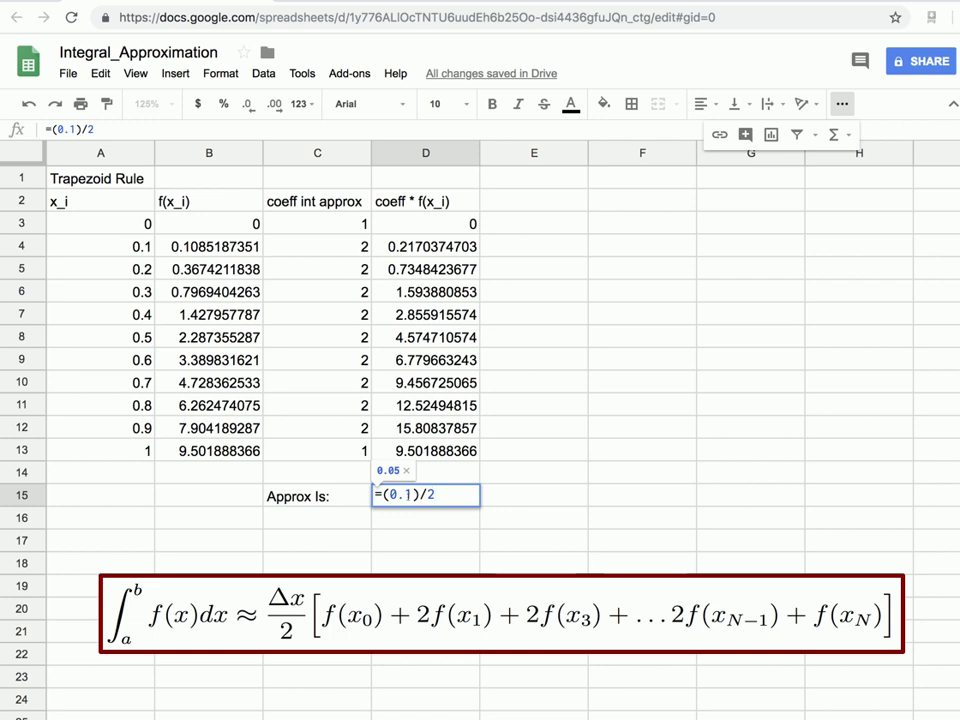
text(*)
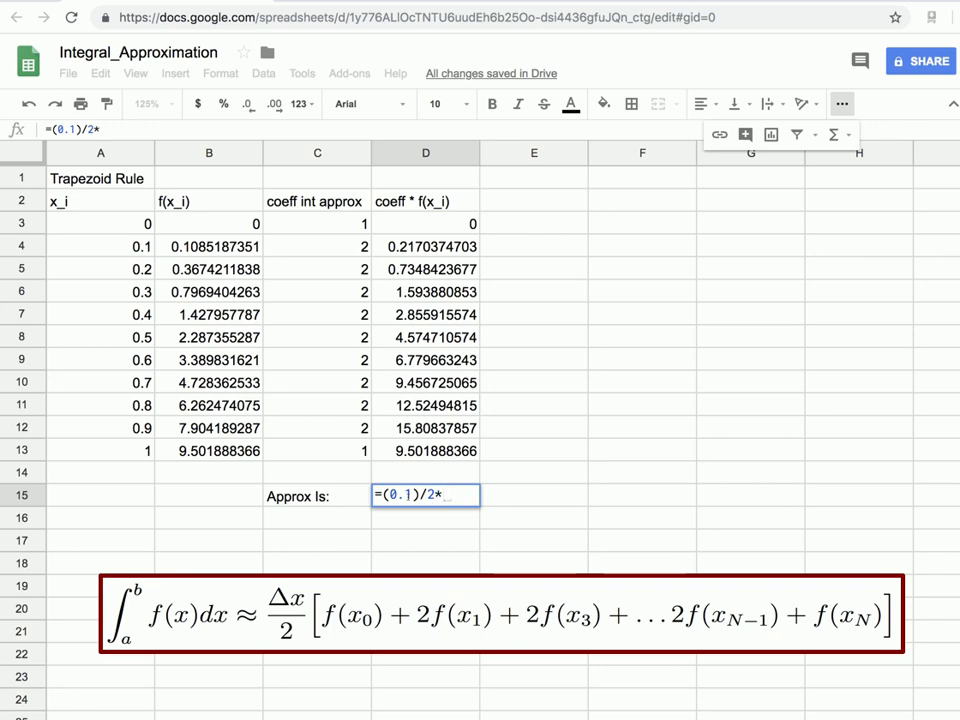
text(sum)
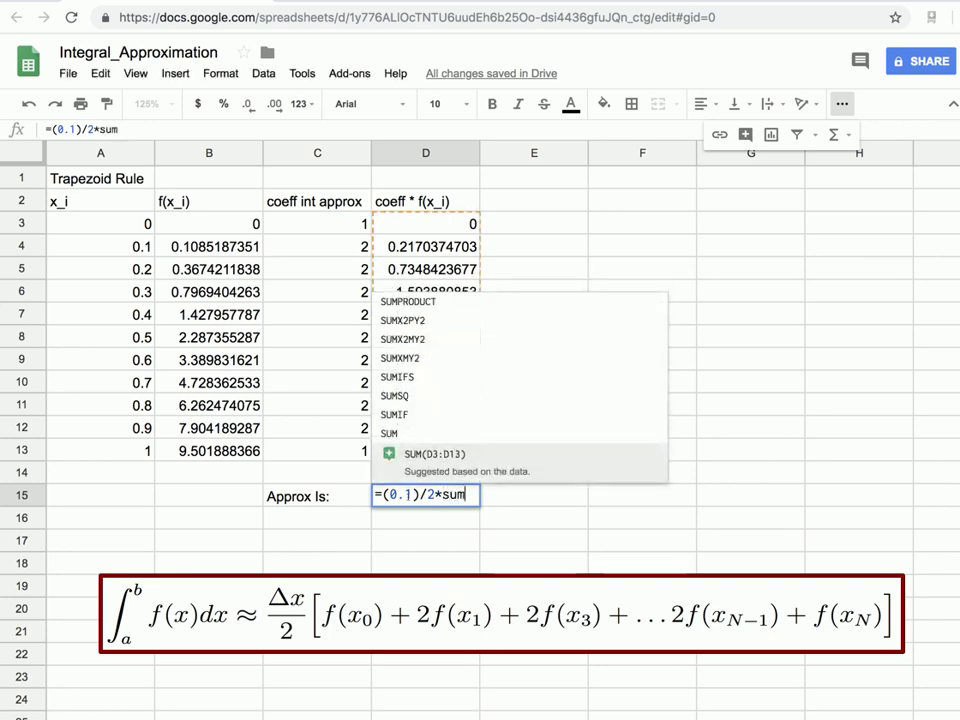
text(()
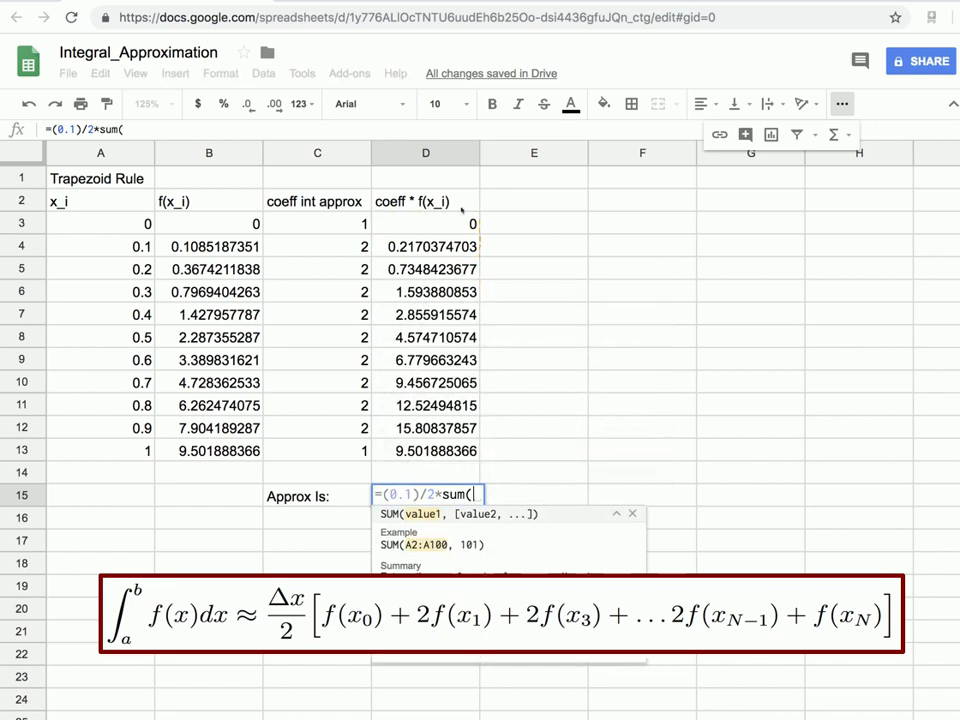
drag(463, 224, 450, 451)
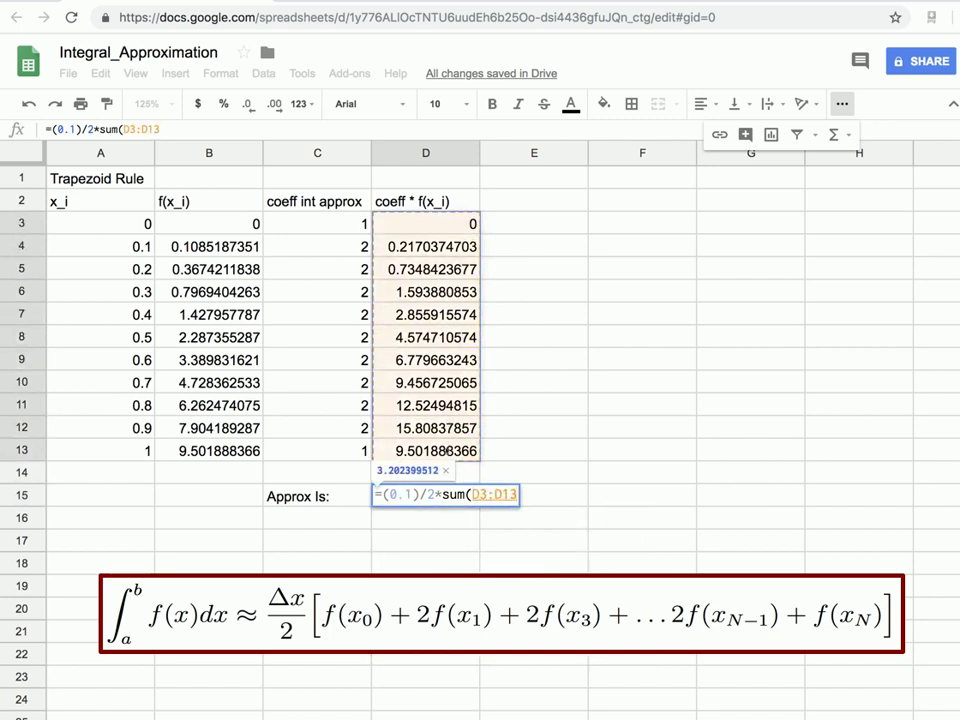
text())
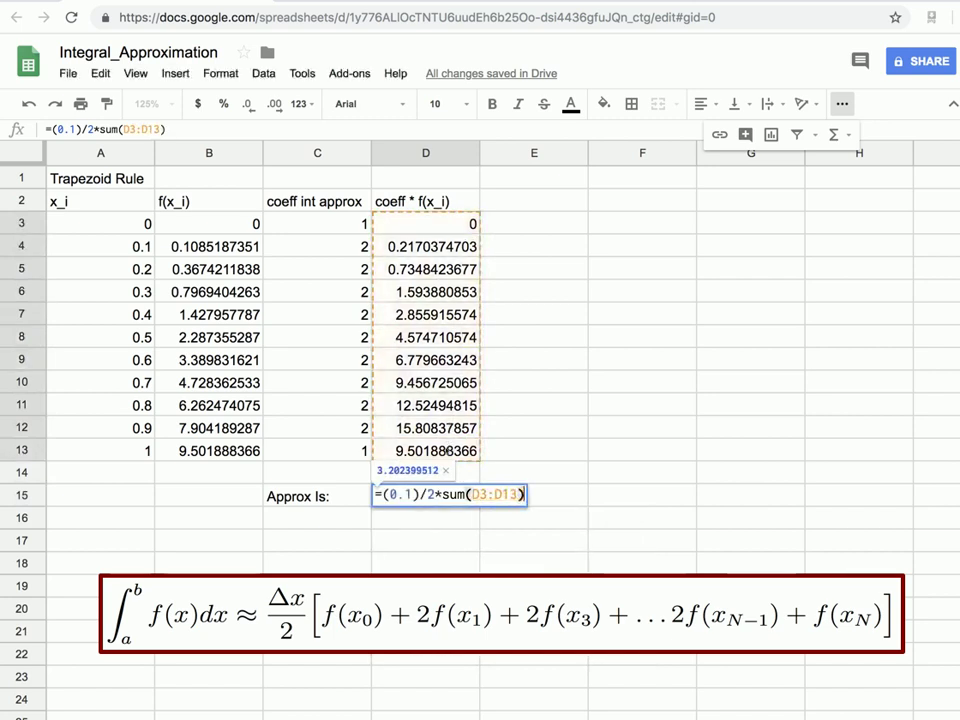
key(Return)
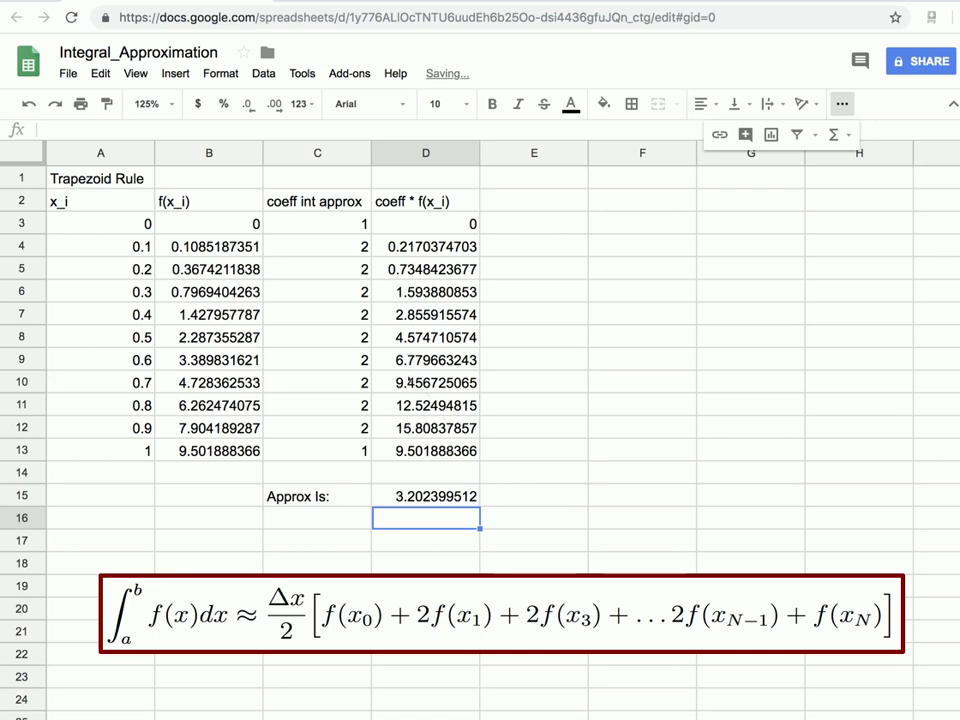
click(120, 178)
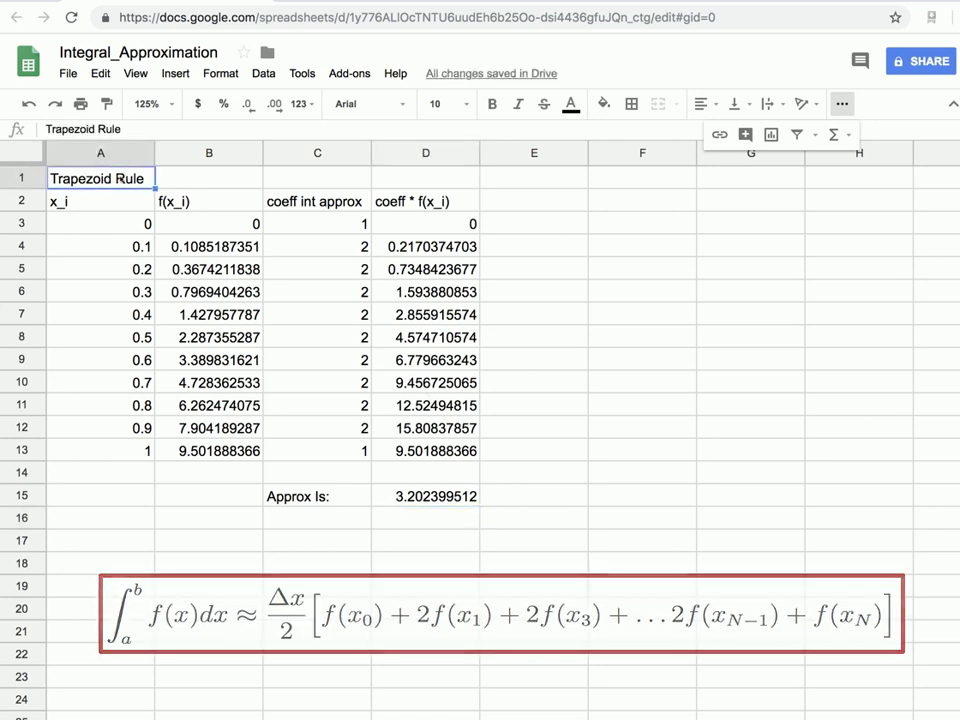
Merge A1:D1 and make the title centred and bold.
drag(156, 178, 426, 182)
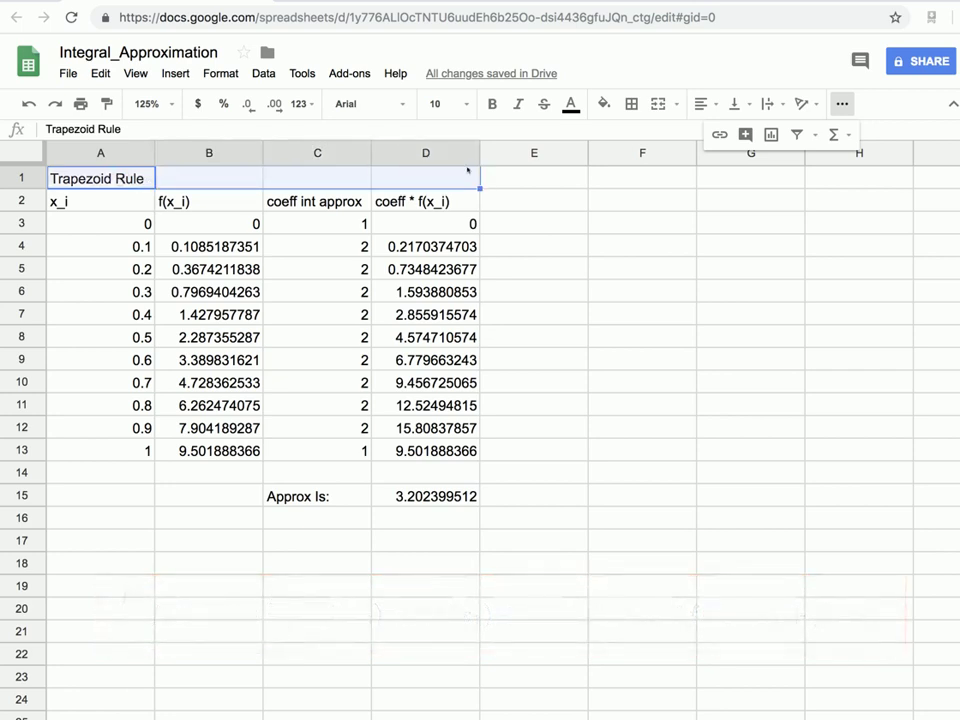
click(658, 104)
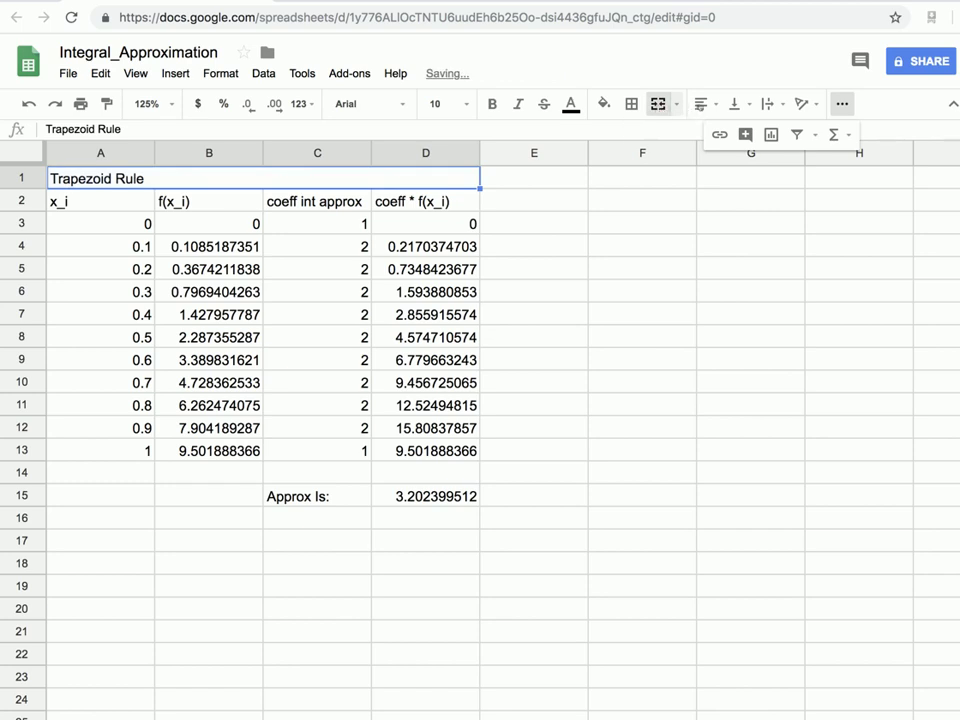
click(703, 104)
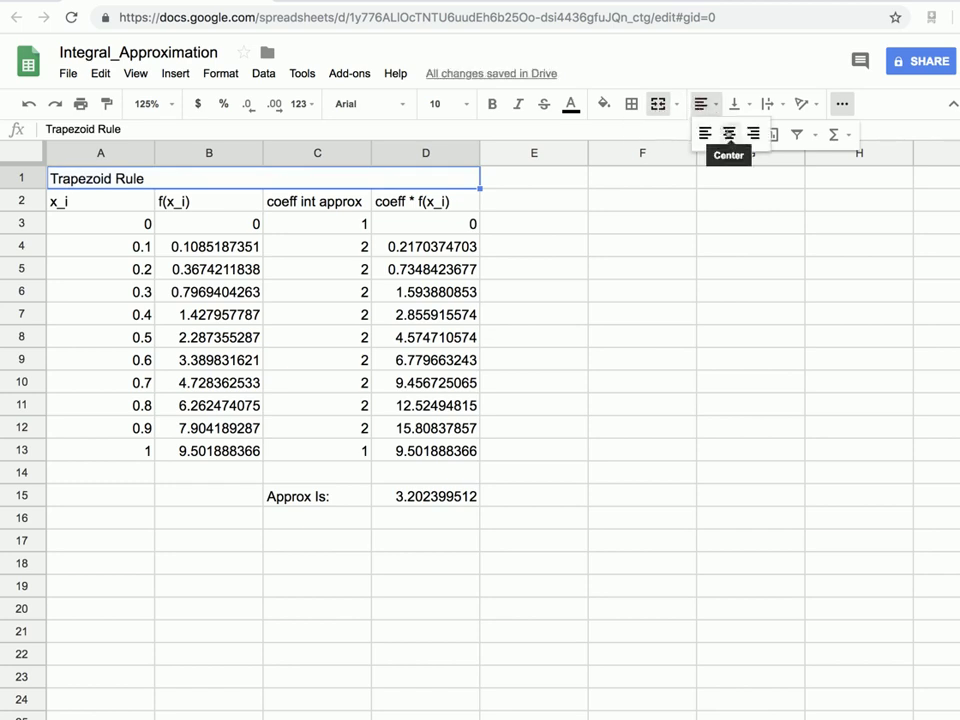
click(729, 133)
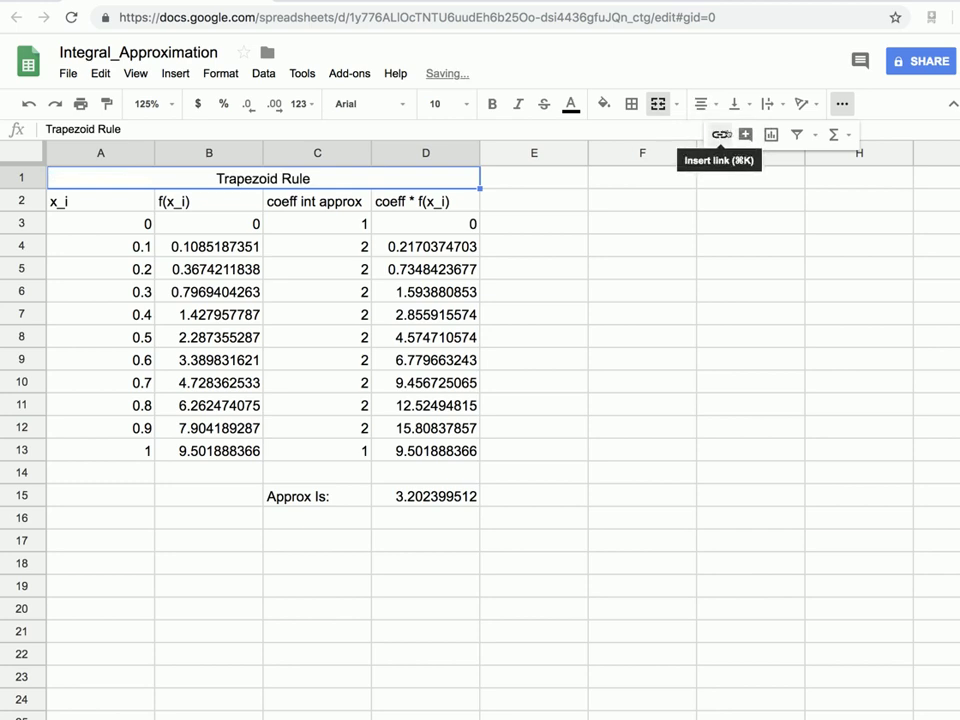
click(492, 104)
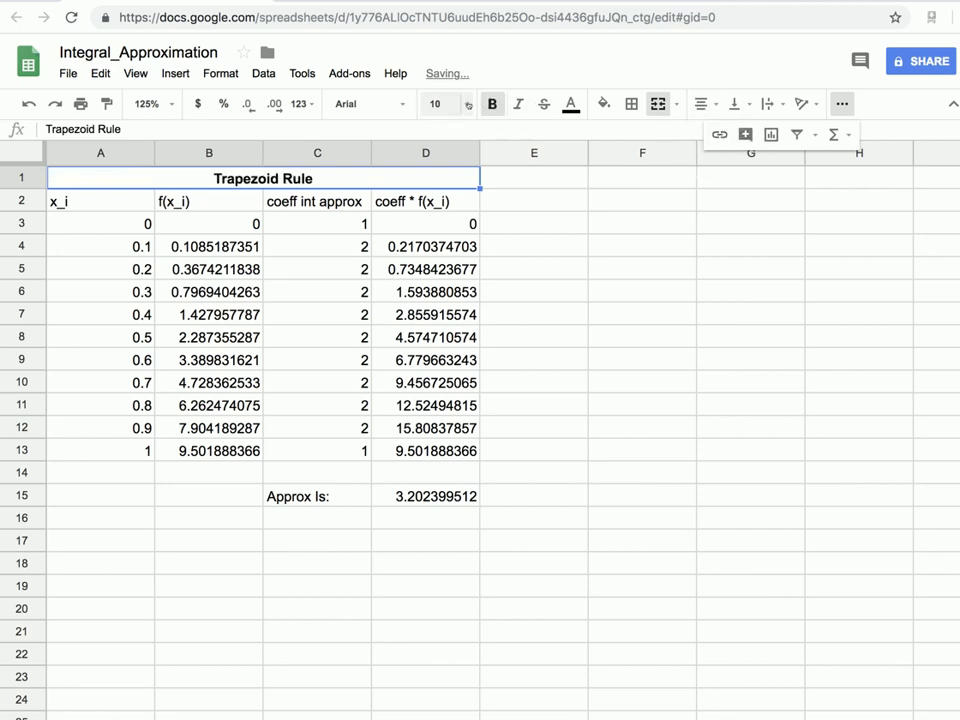
Set the title to 14 pt with red text.
click(440, 104)
click(446, 272)
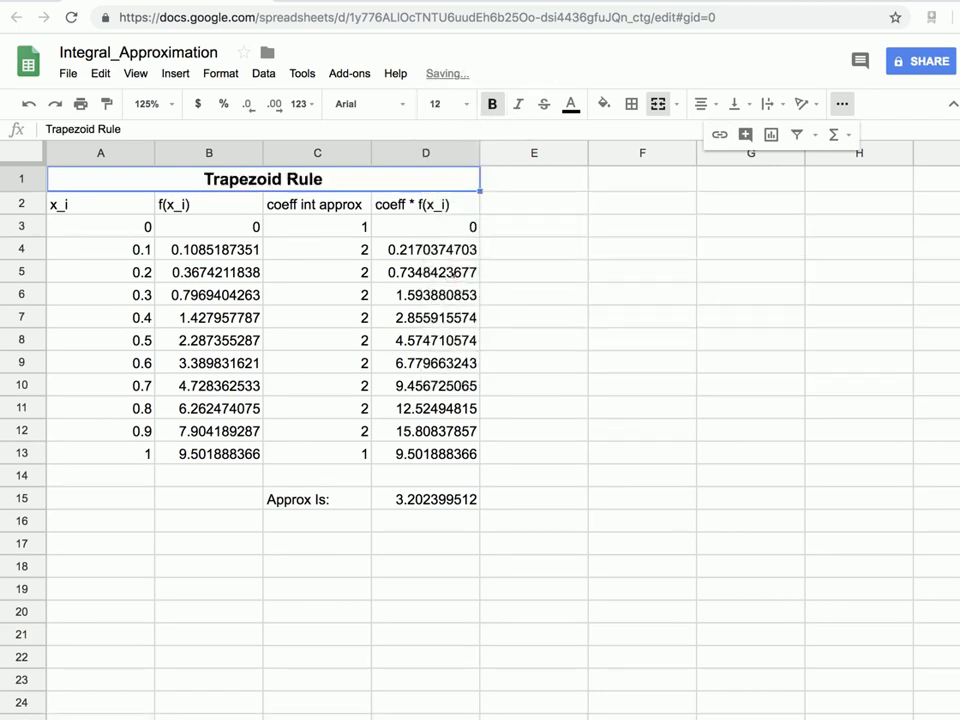
click(440, 104)
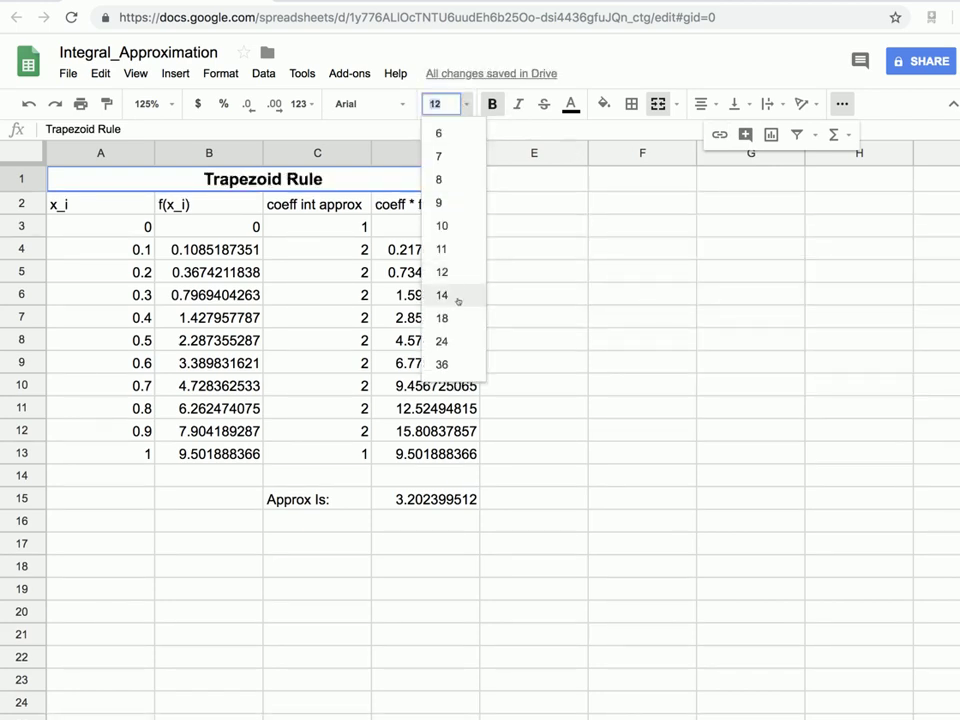
click(457, 297)
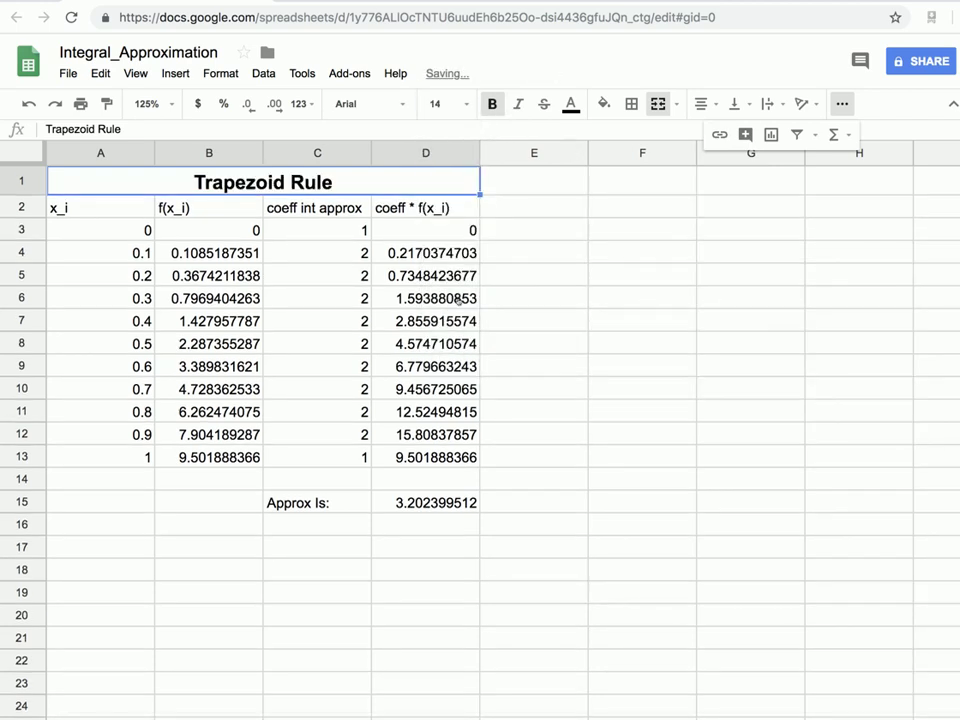
click(571, 104)
click(593, 180)
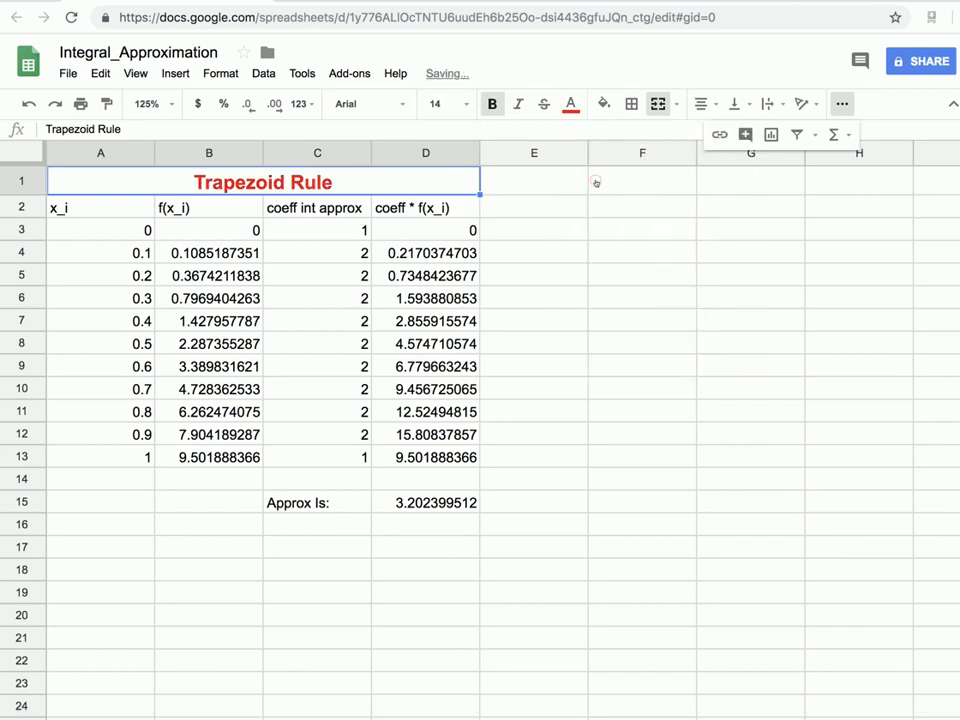
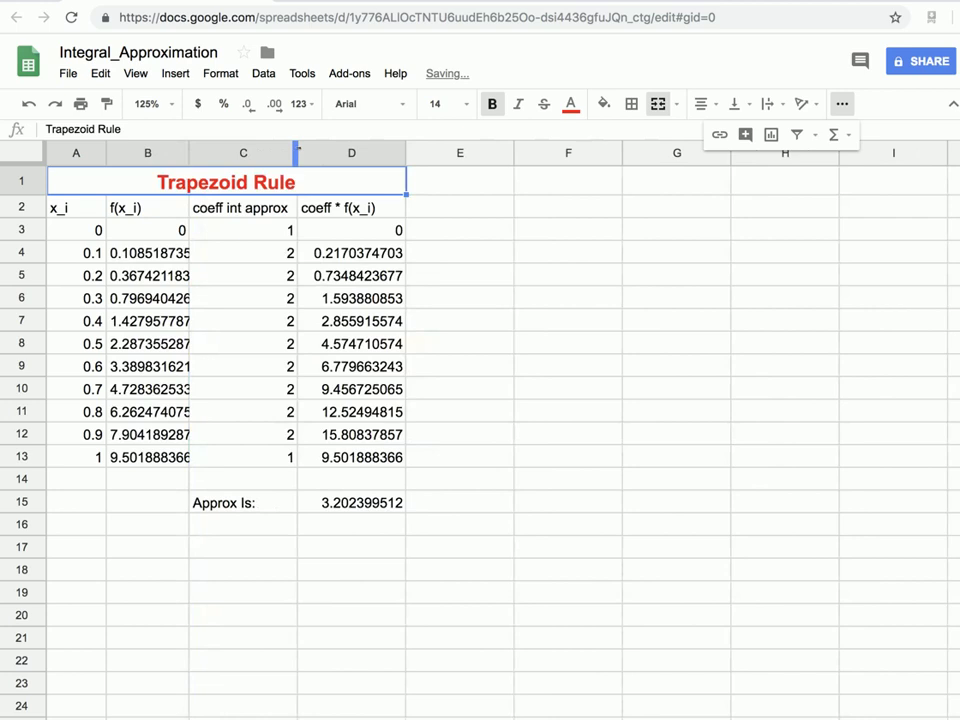
Adjust the widths of columns C, D and E, then copy the Trapezoid Rule table A1:D15 to F1.
drag(394, 152, 372, 152)
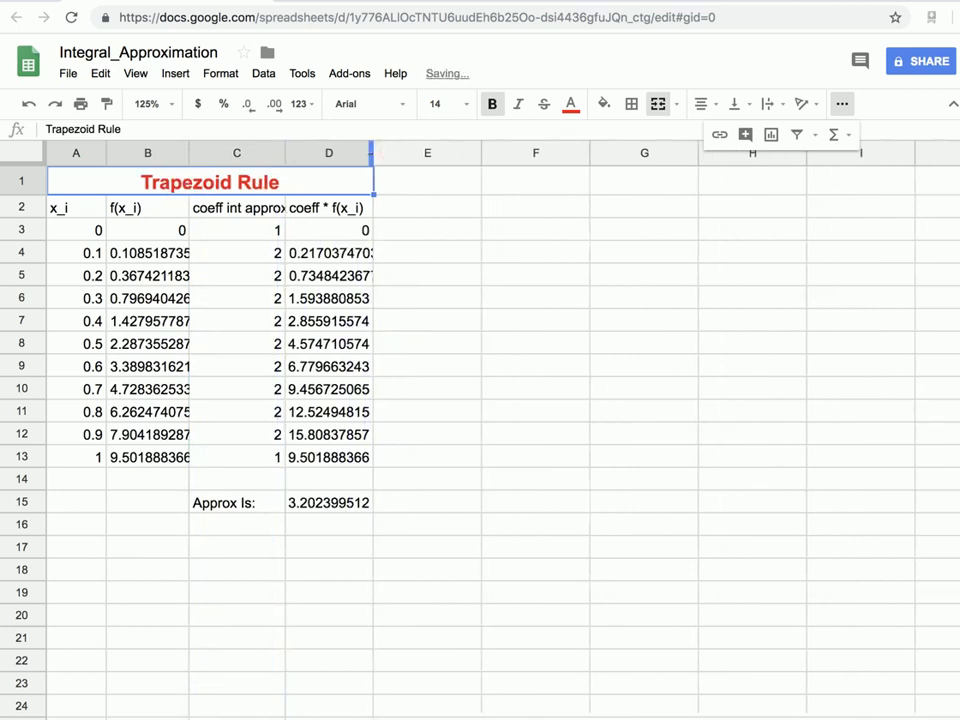
drag(285, 152, 296, 152)
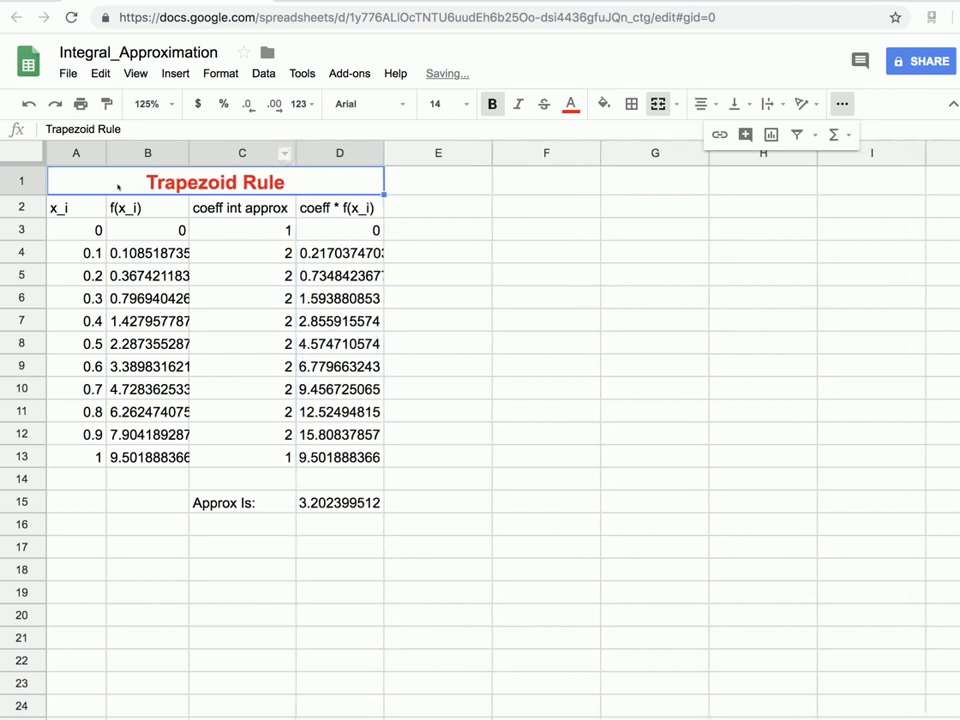
drag(111, 180, 153, 503)
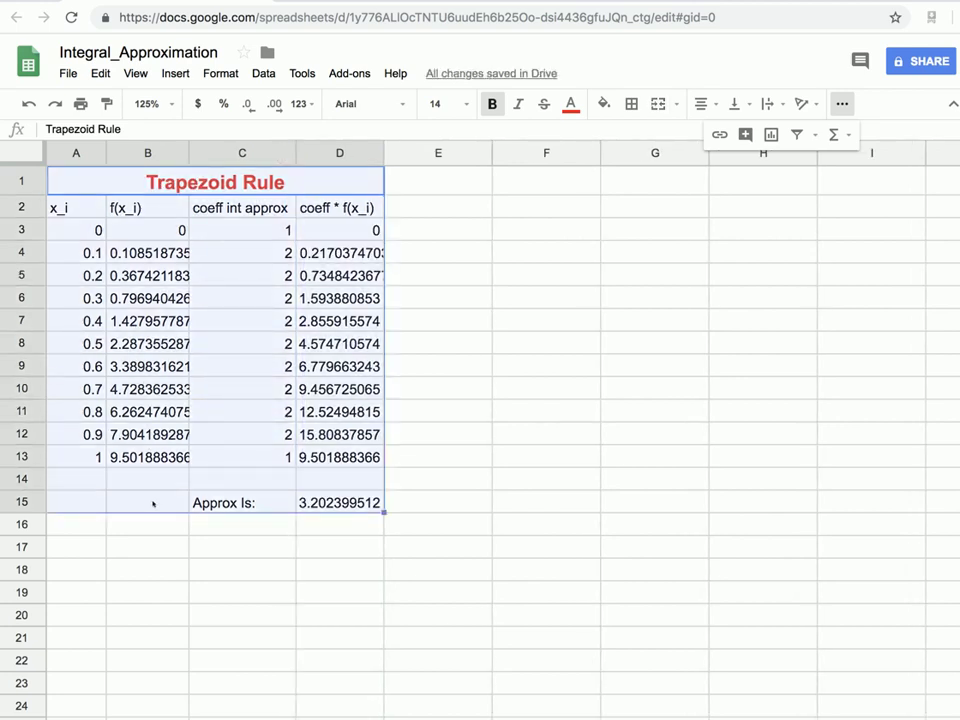
key(ctrl+c)
click(524, 188)
drag(492, 152, 476, 152)
key(ctrl+v)
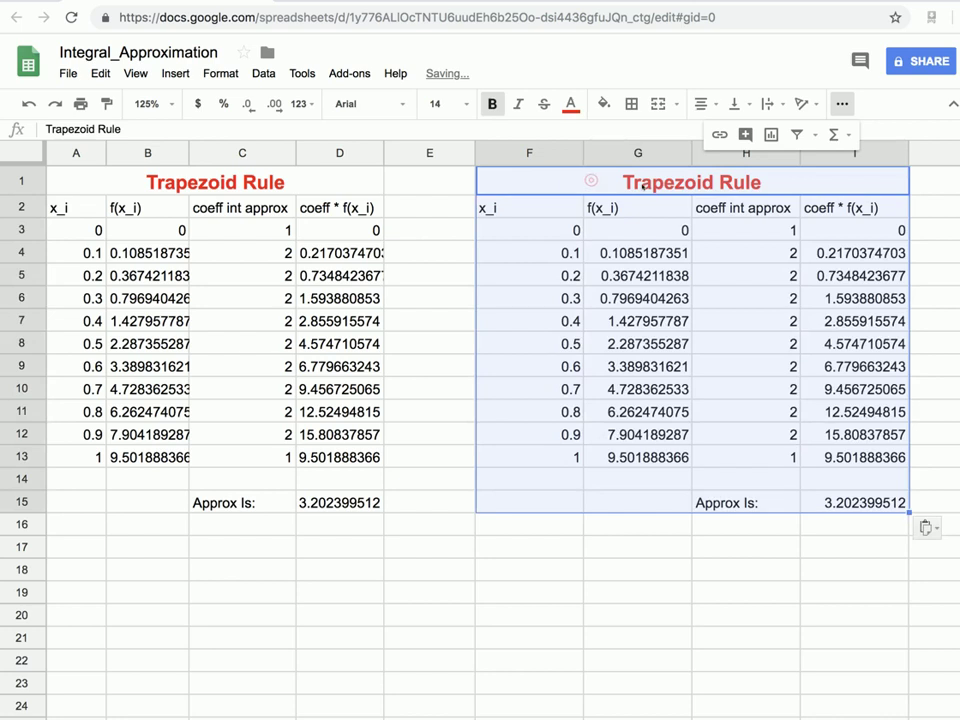
Change the copied table's F1 title to 'Simpson's Rule'.
click(643, 205)
click(488, 172)
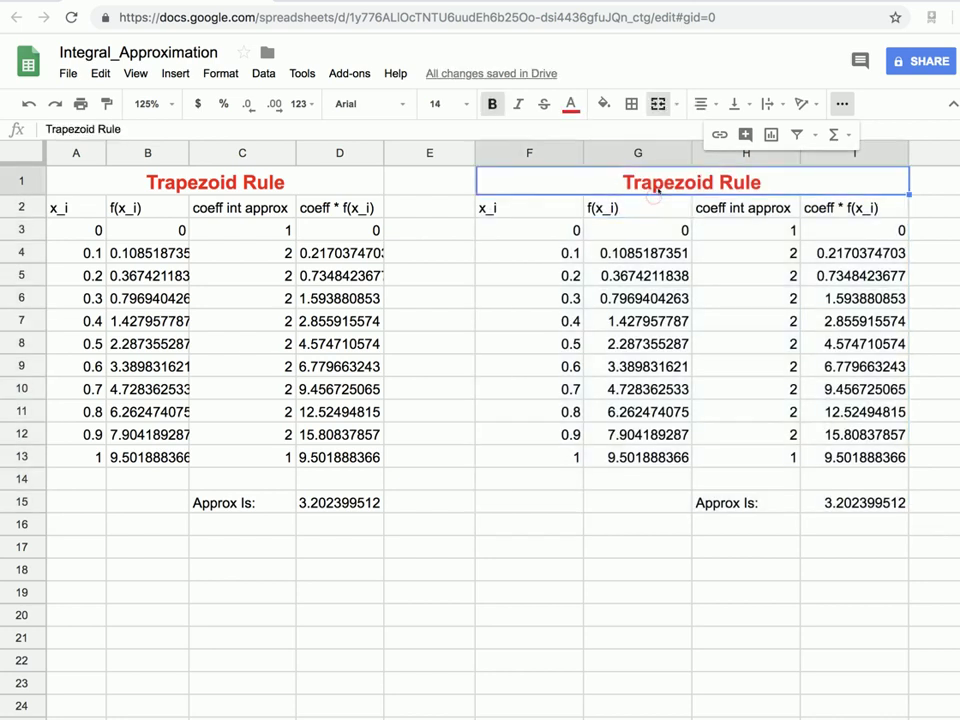
double_click(110, 129)
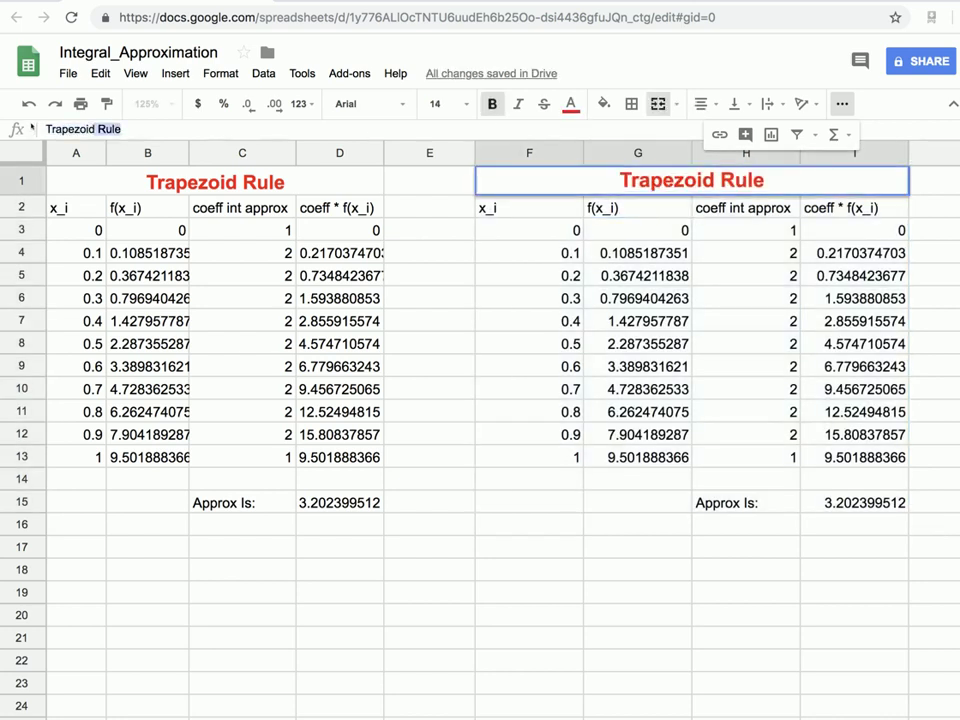
key(ctrl+a)
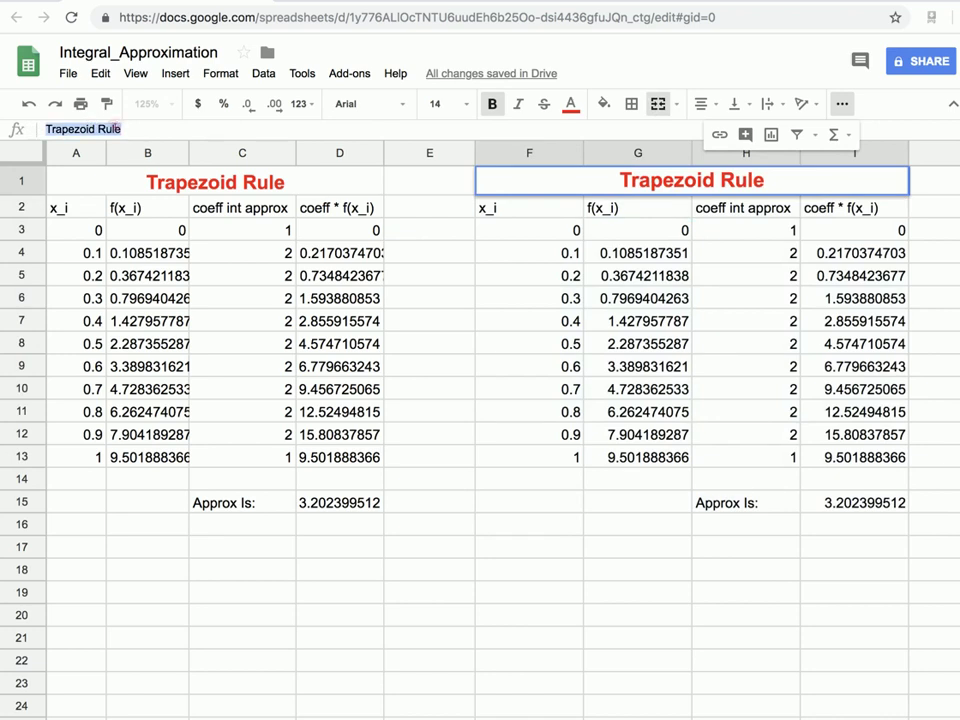
text(Simpson's Ru;e)
key(BackSpace)
key(BackSpace)
text(le)
key(Return)
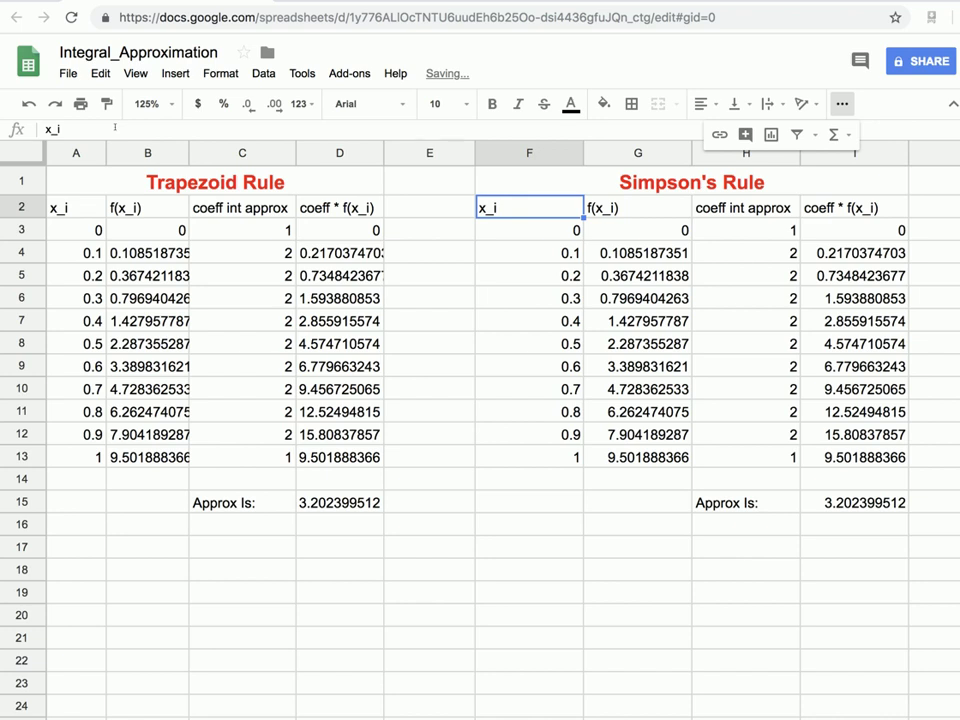
click(115, 127)
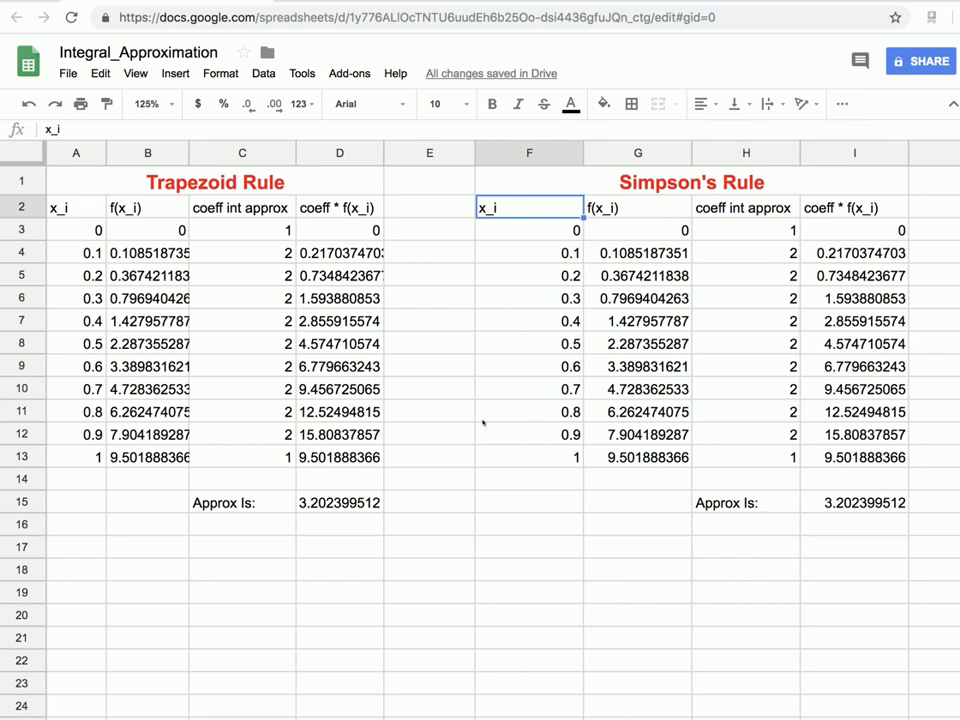
Set the Simpson's Rule coefficients in H4 and H6 to 4.
click(738, 252)
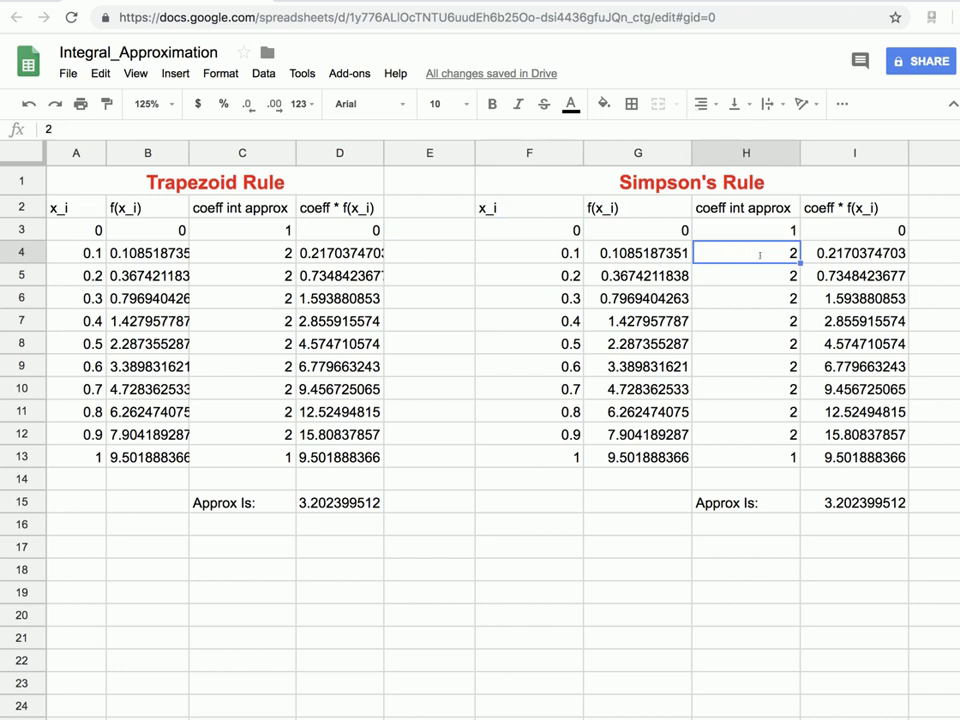
text(44)
key(BackSpace)
key(Return)
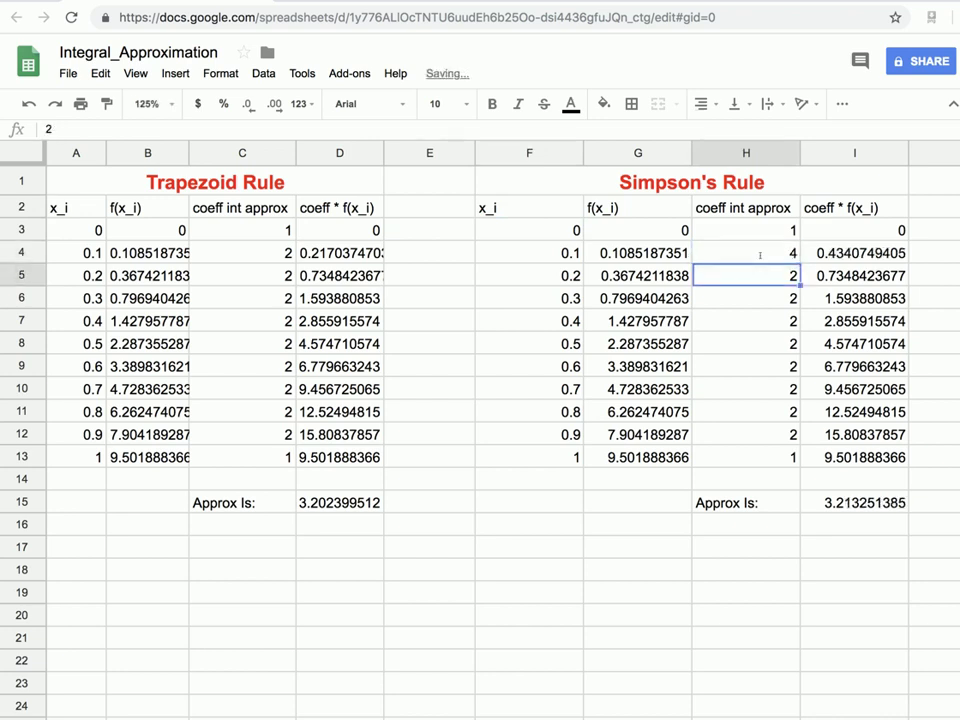
click(773, 298)
text(4)
Set the coefficients in H8, H10 and H12 to 4 as well.
click(765, 343)
text(4)
click(777, 389)
text(4)
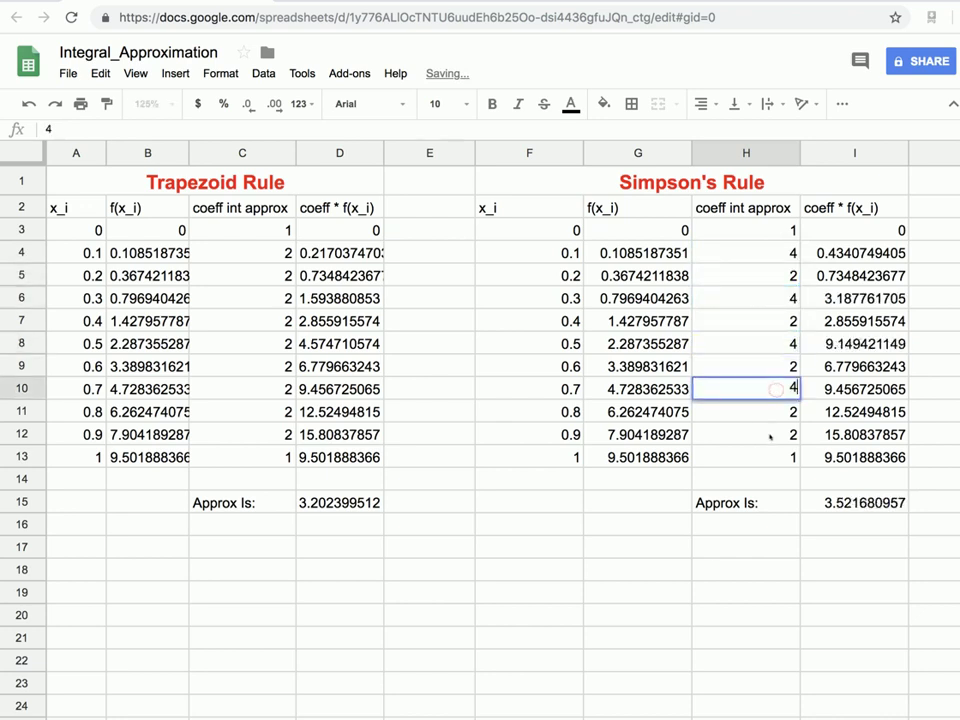
click(768, 435)
text(4)
click(773, 480)
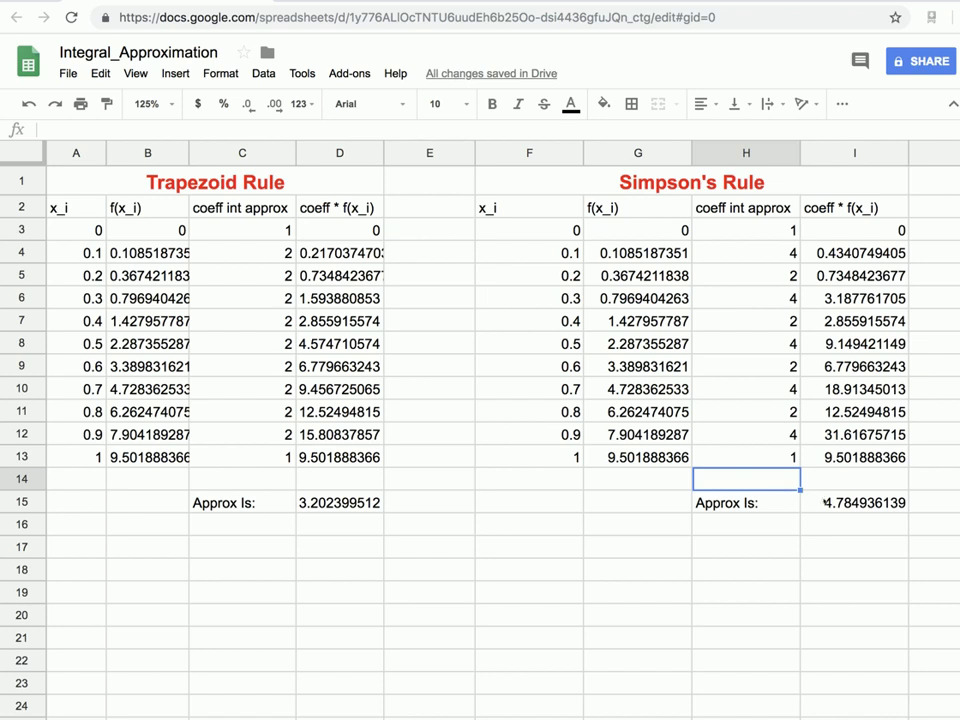
click(837, 505)
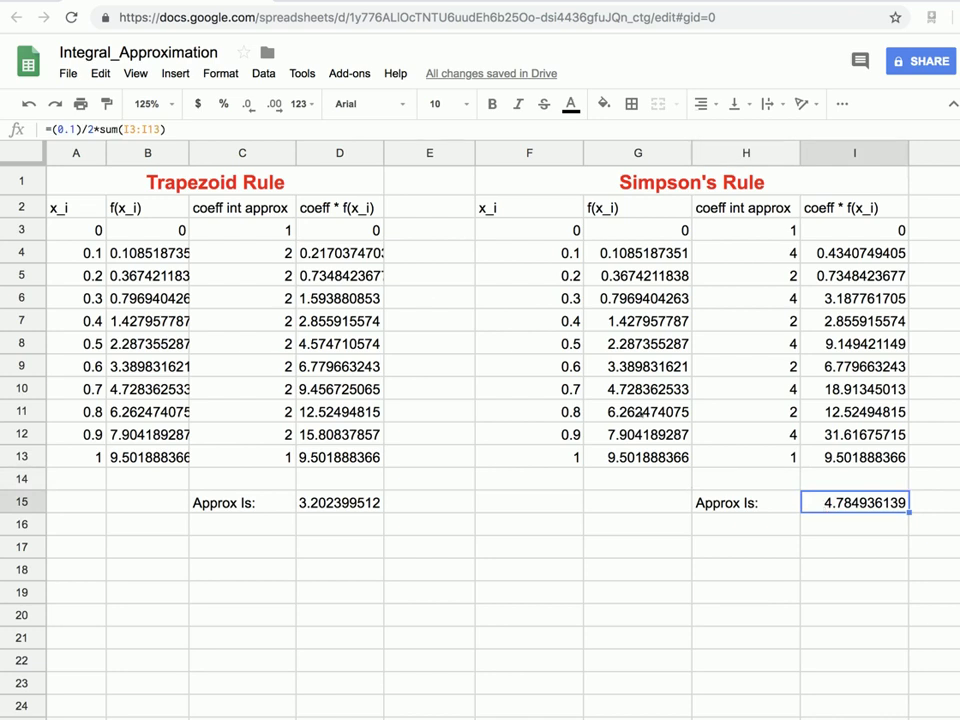
Change the I15 formula to =(0.1)/3*sum(I3:I13), giving 3.189957426.
click(91, 129)
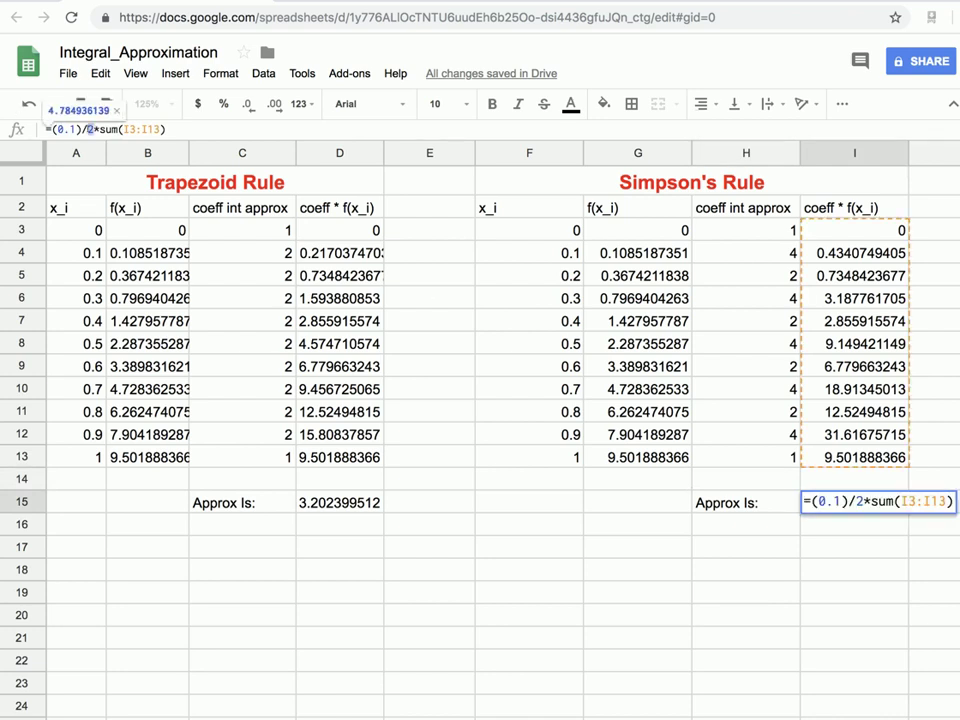
double_click(90, 129)
text(3)
key(Return)
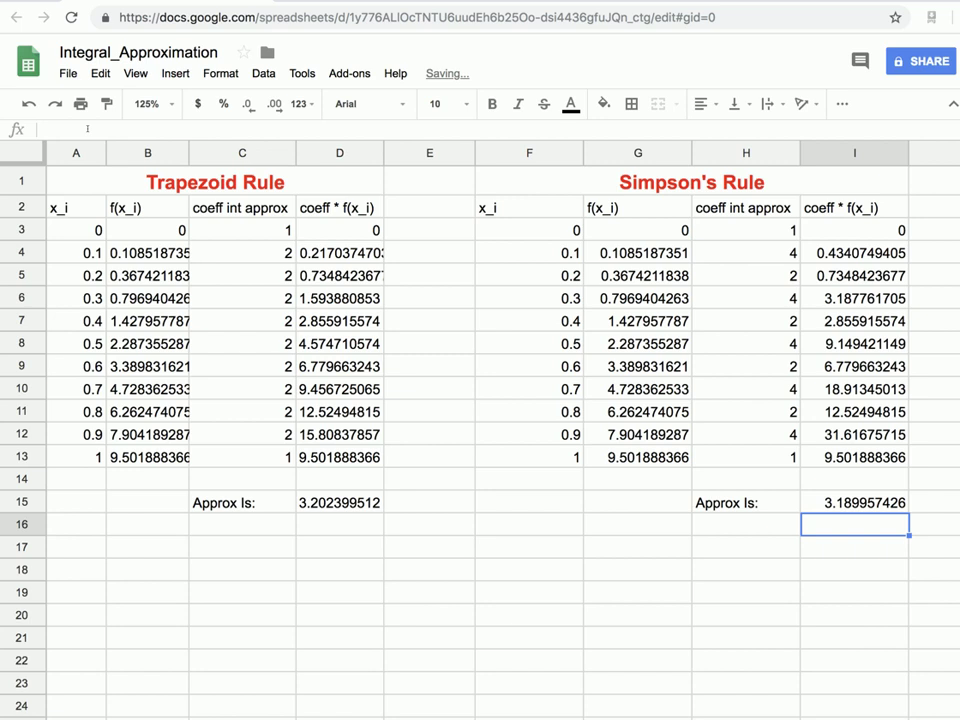
Narrow each of columns F, G, H and I of the Simpson's Rule table.
drag(581, 152, 540, 152)
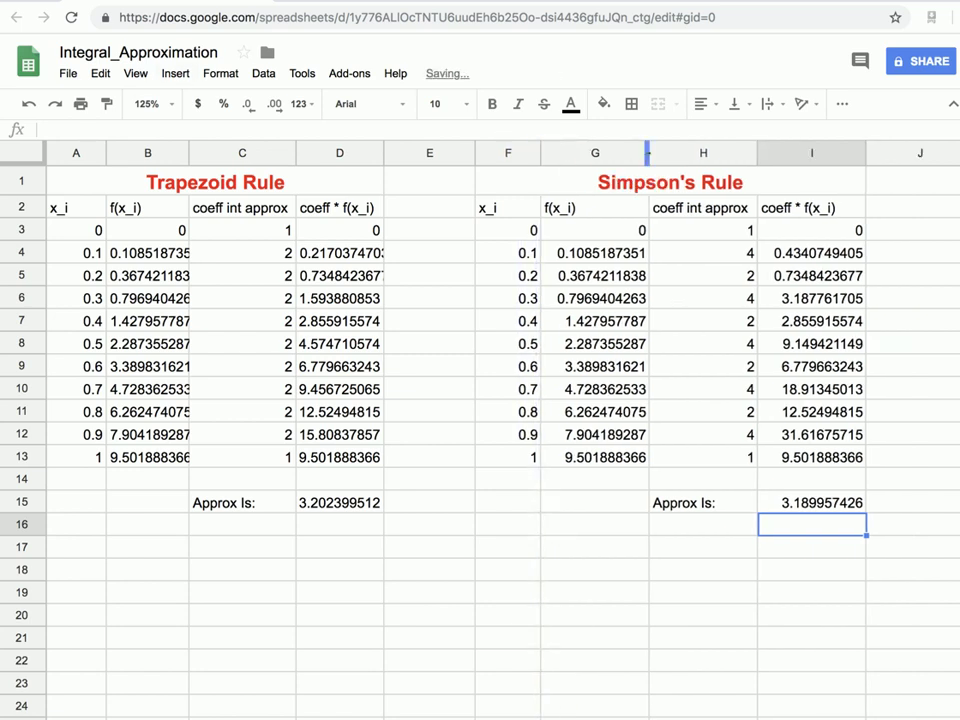
drag(646, 152, 620, 152)
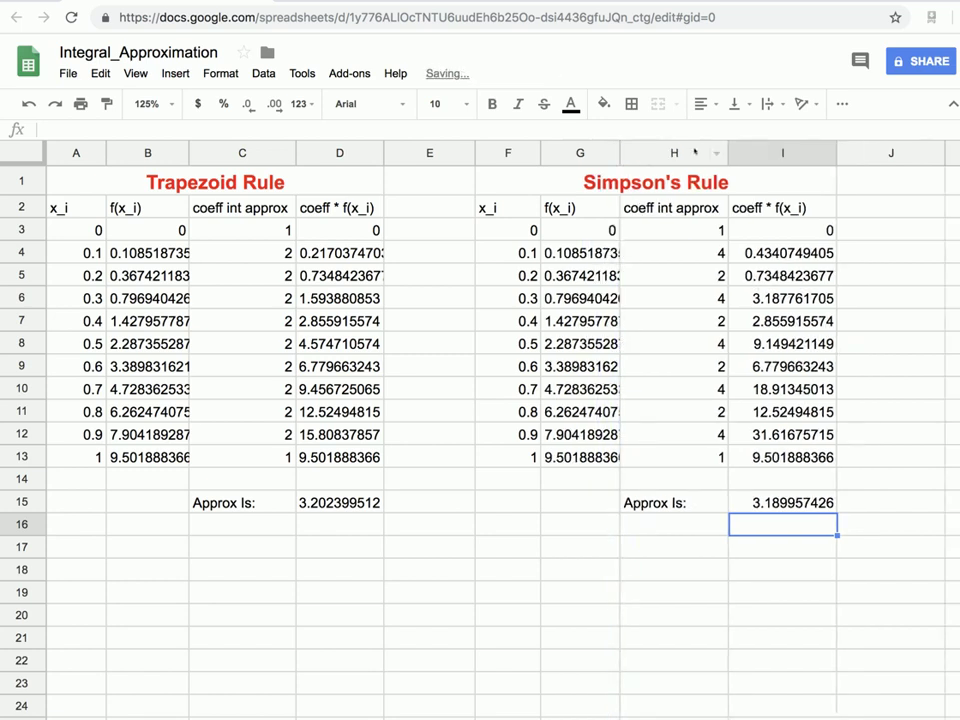
drag(725, 152, 721, 152)
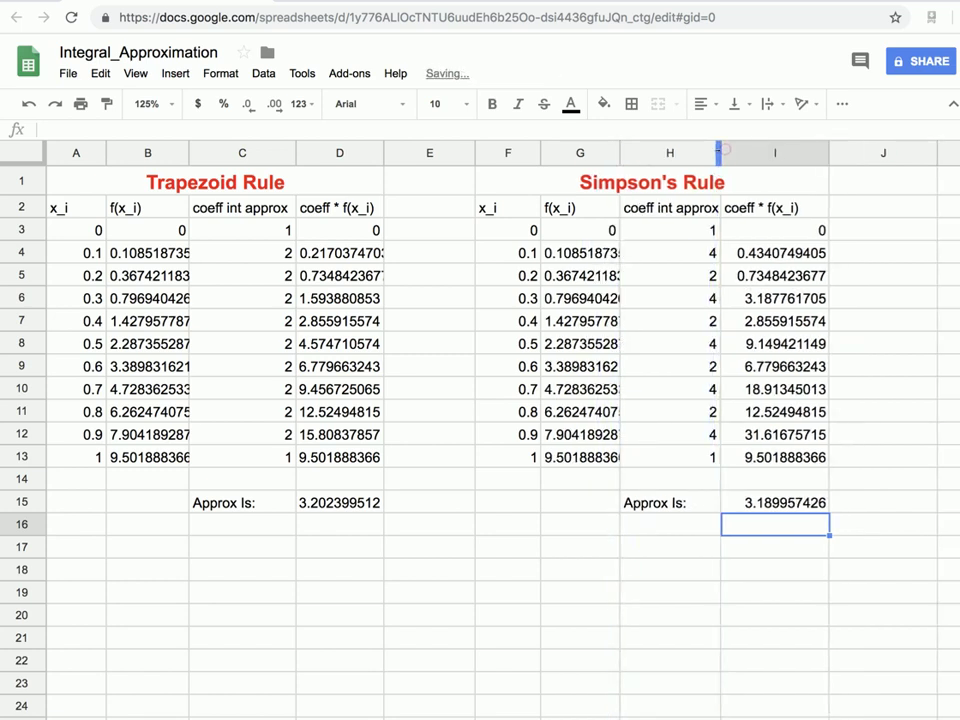
drag(825, 155, 804, 152)
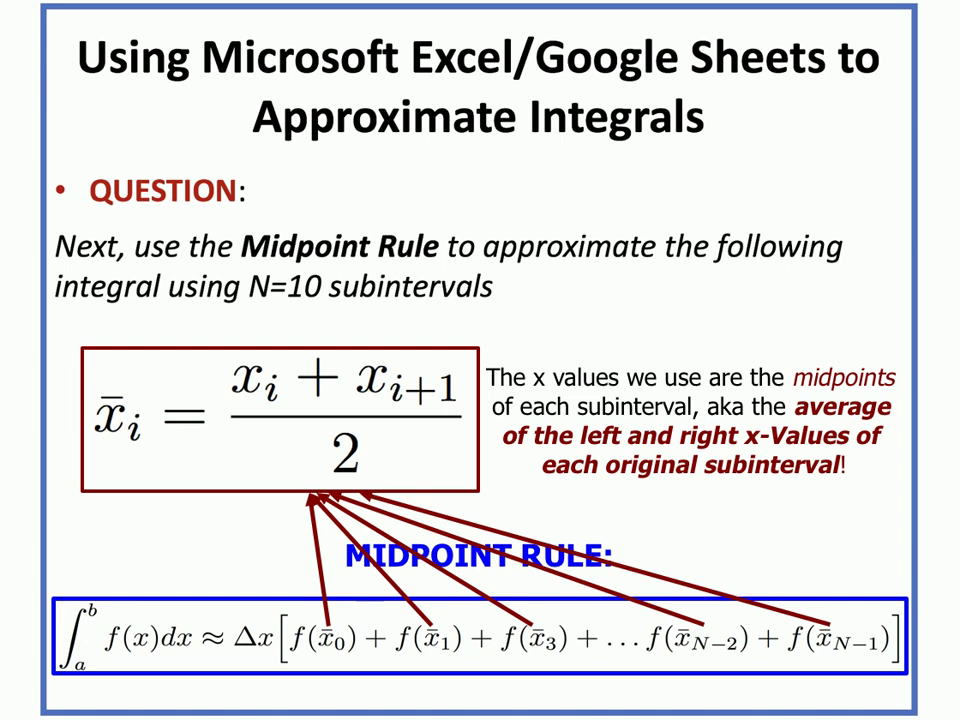
Advance the Midpoint Rule slide to reveal the integral being approximated.
key(Right)
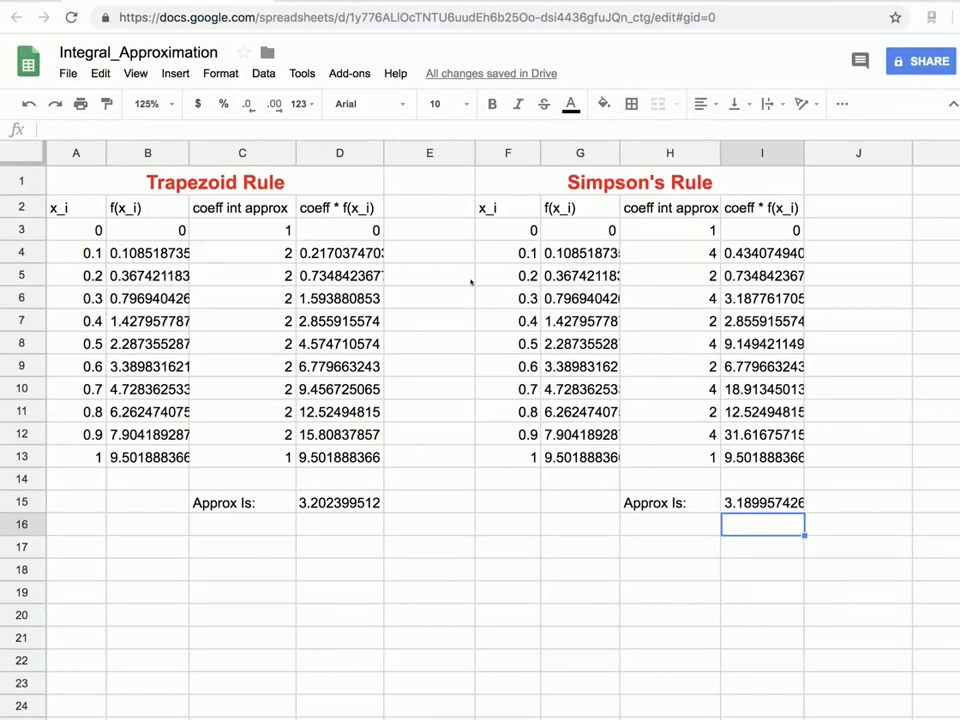
Copy the Simpson's Rule table and paste it starting at K1.
drag(510, 189, 619, 503)
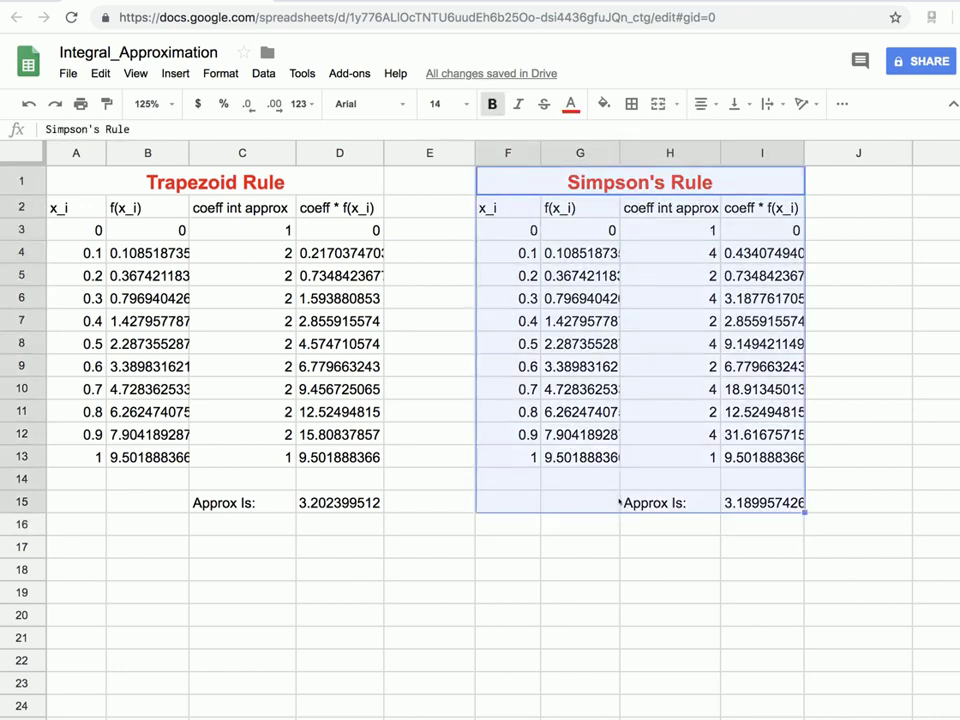
key(ctrl+c)
scroll(688, 600, right, 5)
click(741, 579)
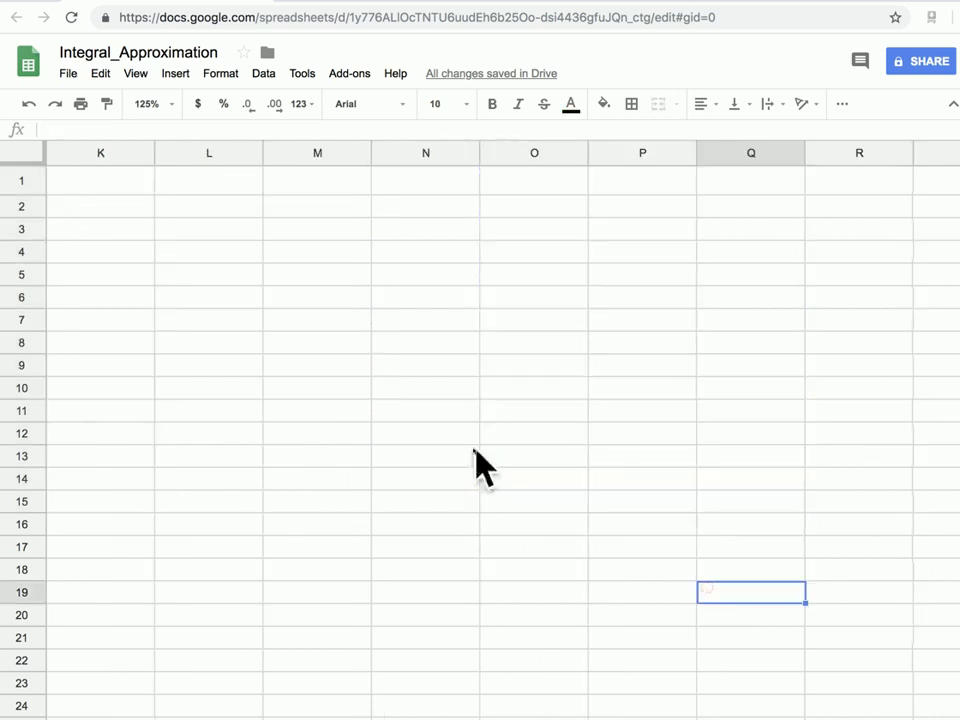
scroll(473, 463, left, 5)
scroll(395, 330, right, 3)
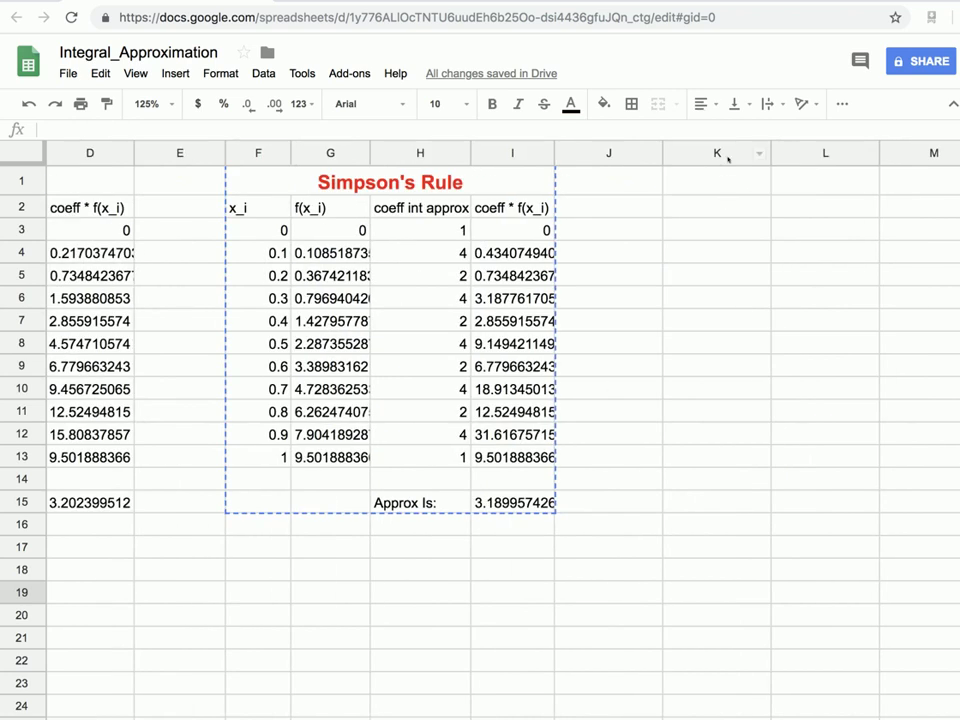
click(725, 184)
key(ctrl+v)
Narrow column K and replace 'Simpson's' with 'Midpoint' in the pasted table's title.
scroll(750, 364, right, 1)
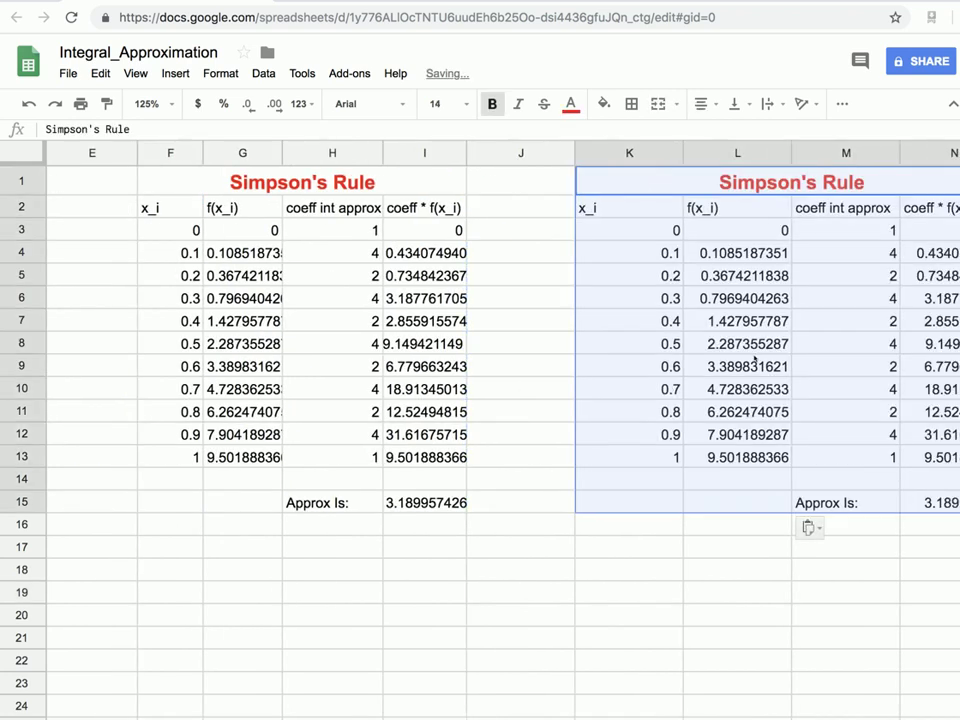
scroll(737, 356, right, 2)
drag(524, 152, 478, 152)
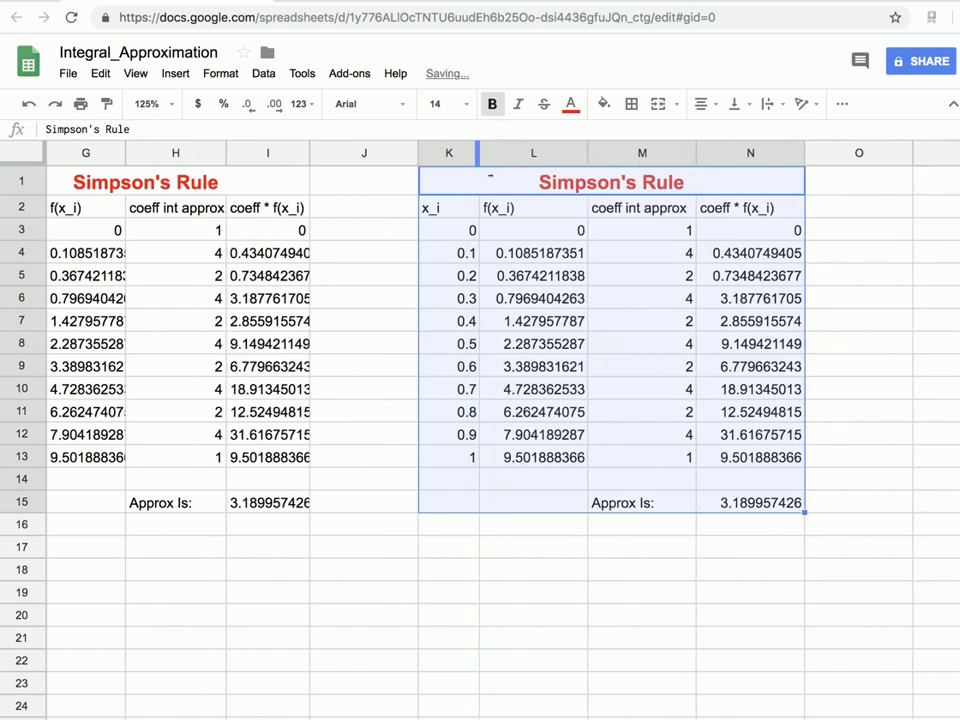
click(681, 230)
click(430, 182)
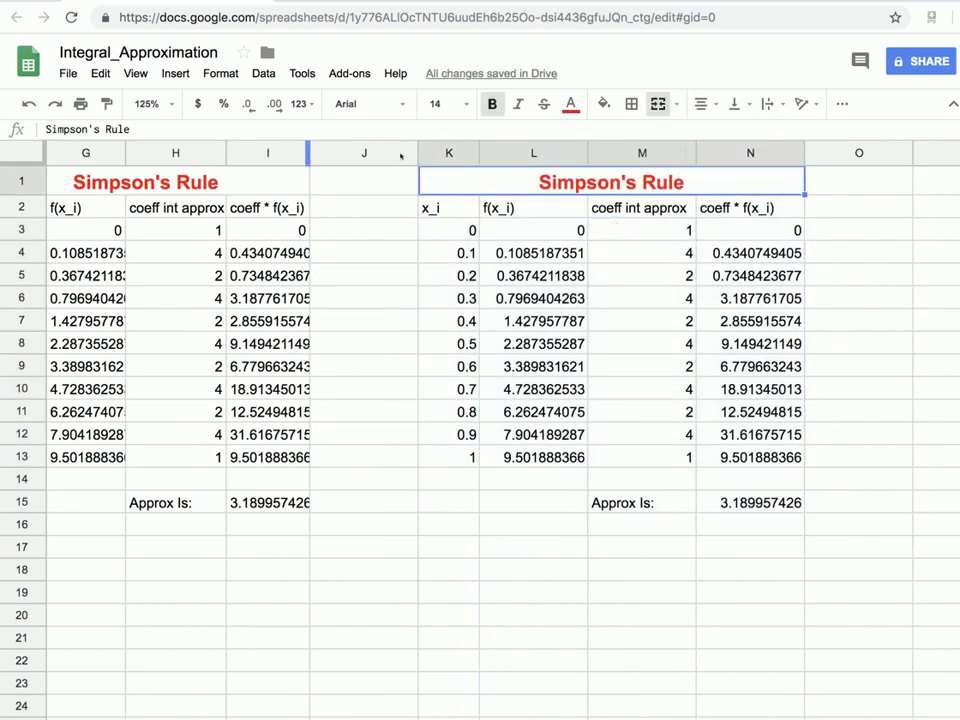
double_click(85, 130)
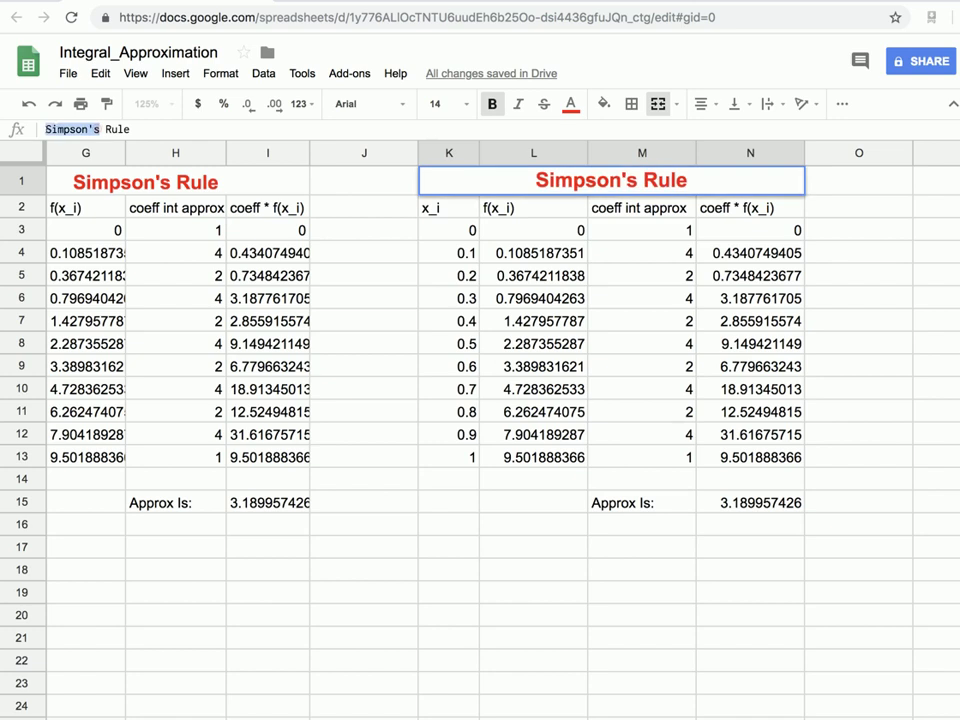
text(Midpoint)
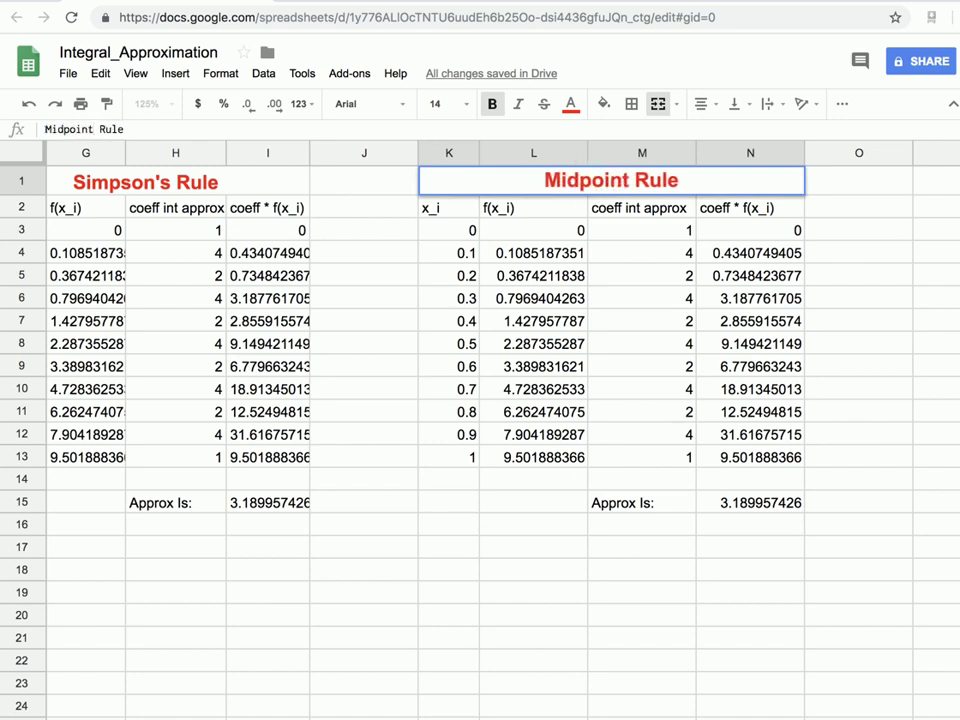
Confirm the Midpoint Rule title and set the coefficients from M4 downward to 1.
key(Return)
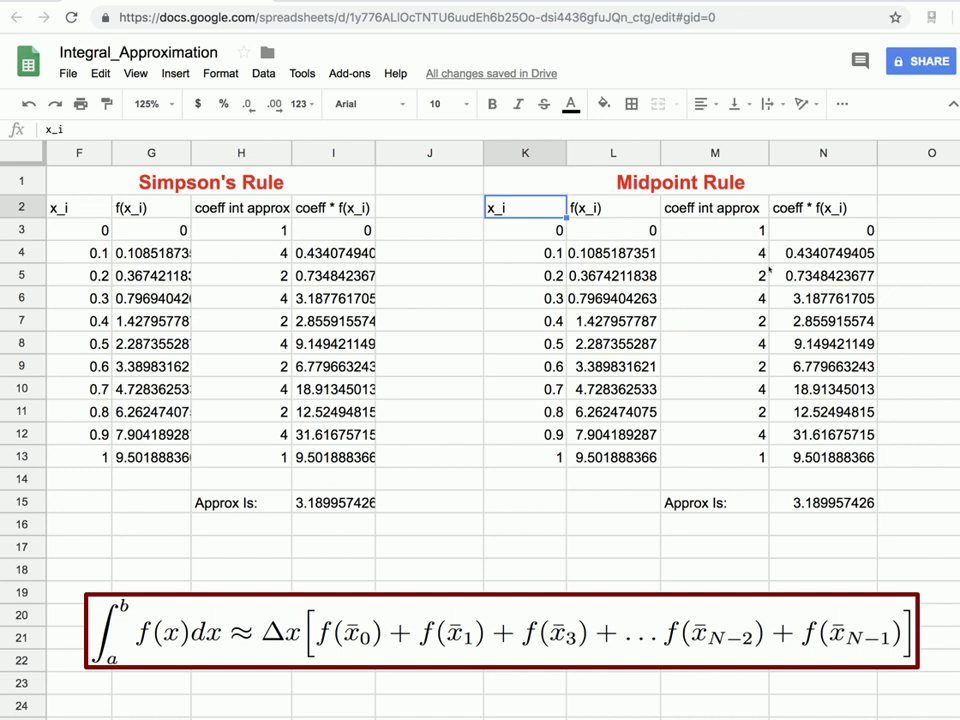
click(747, 257)
text(1)
key(Return)
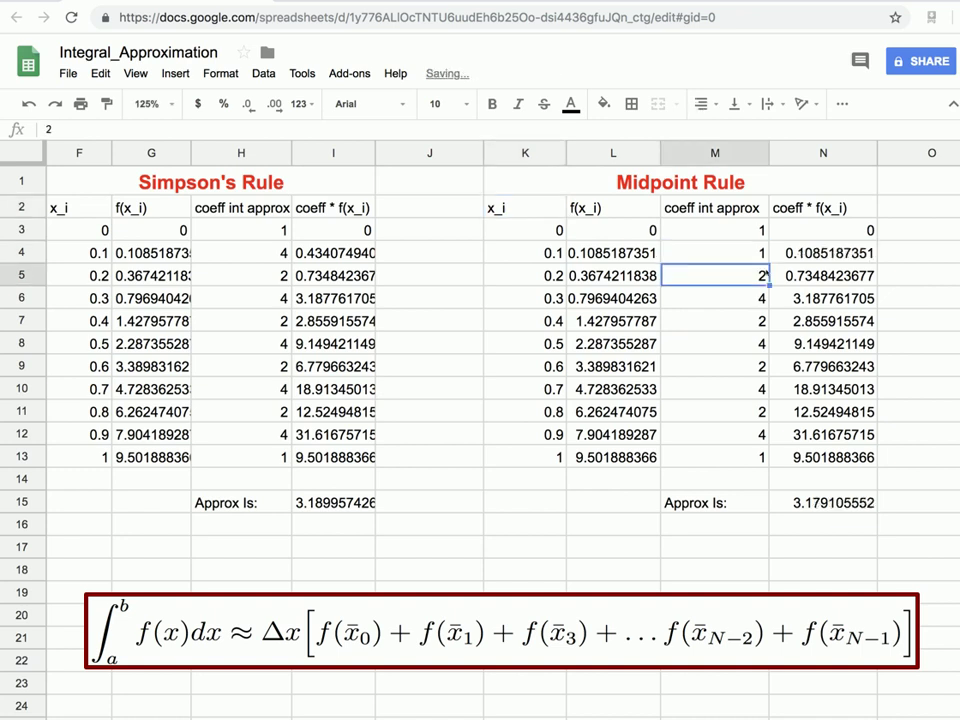
text(1)
key(Return)
text(1)
key(Return)
text(1)
key(Return)
text(1 1 )
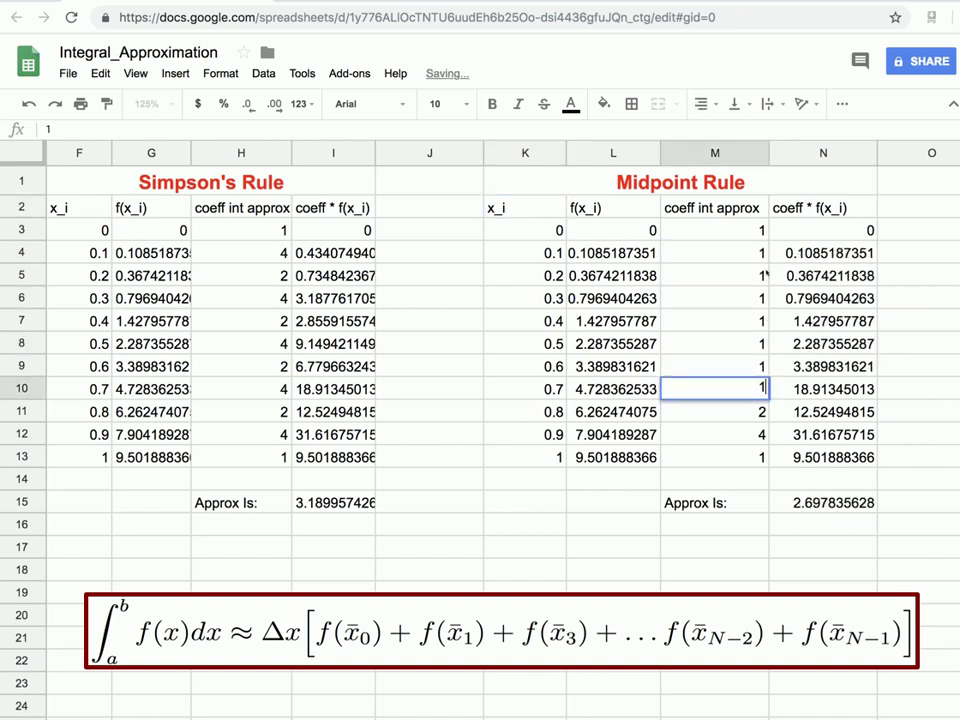
text(1 1 1)
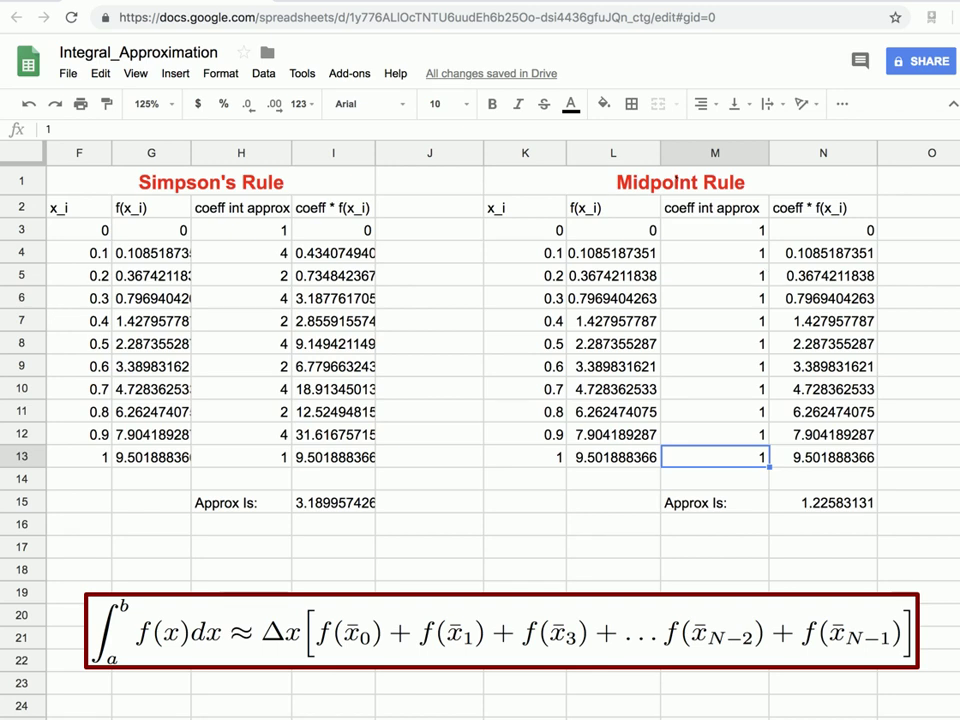
Insert a blank column L between x_i and f(x_i) in the Midpoint Rule table.
click(605, 152)
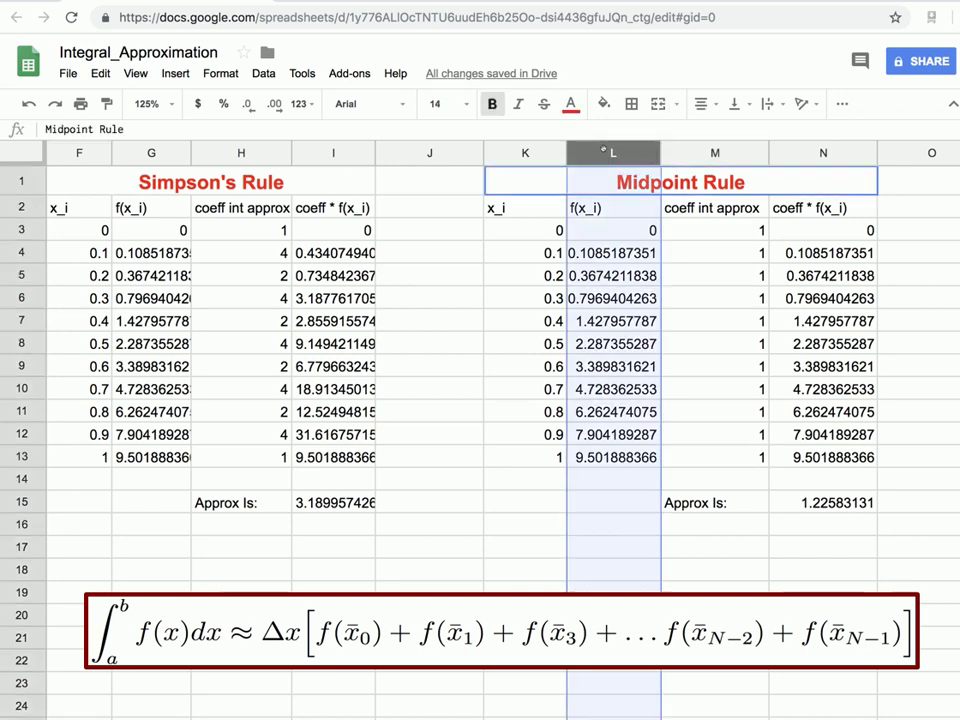
right_click(605, 152)
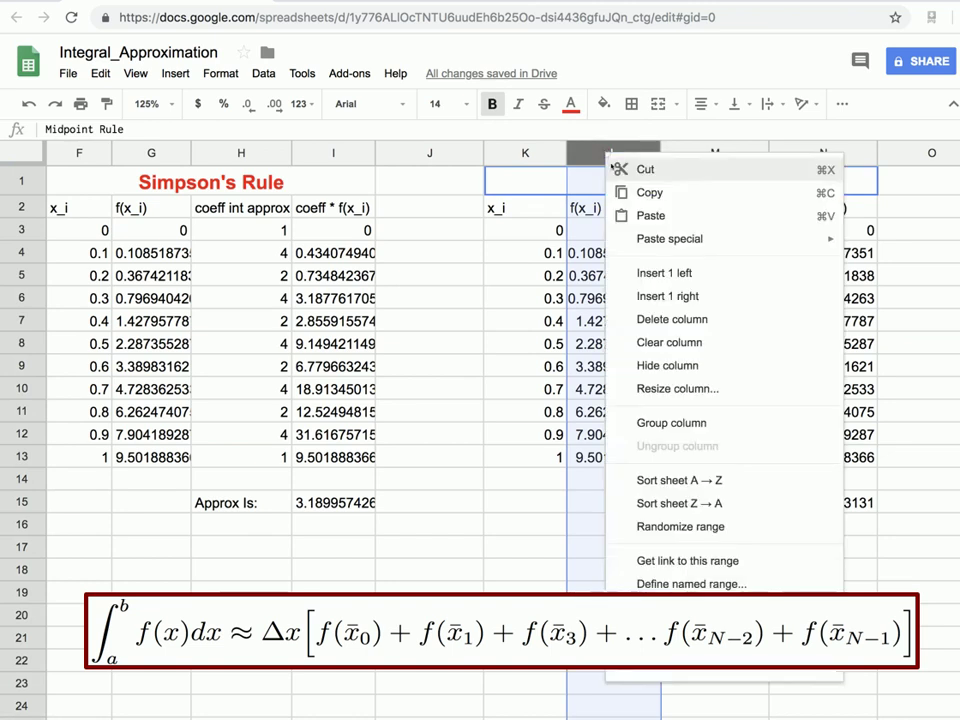
click(661, 274)
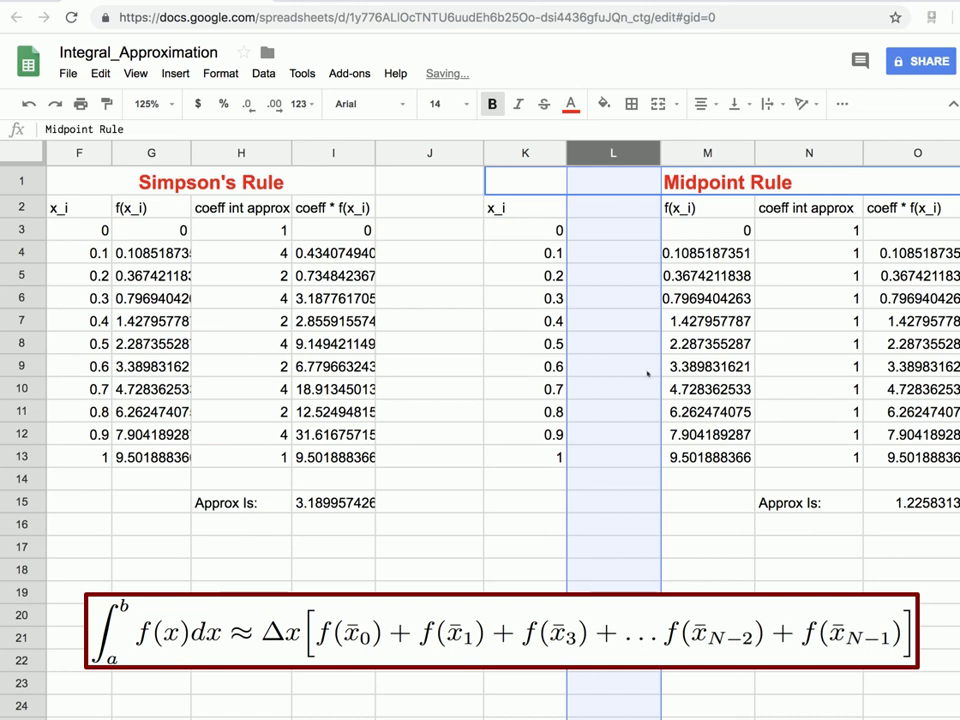
scroll(648, 385, right, 2)
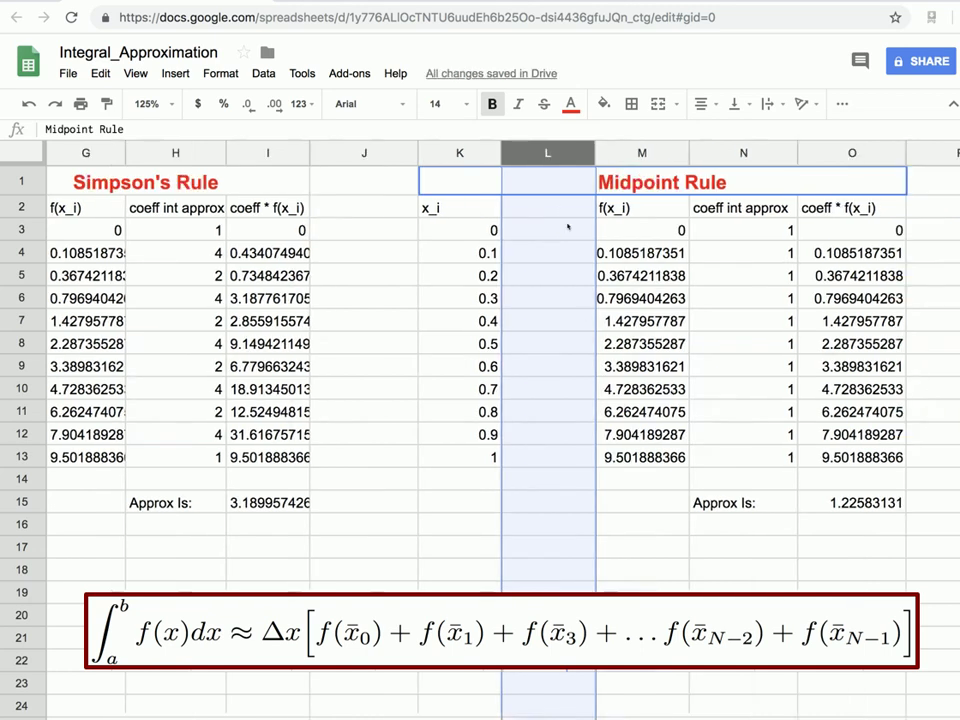
click(560, 217)
Head the new column 'bar x_i' and enter =(K3+K4)/2 in L3, giving 0.05.
text(bar x_i)
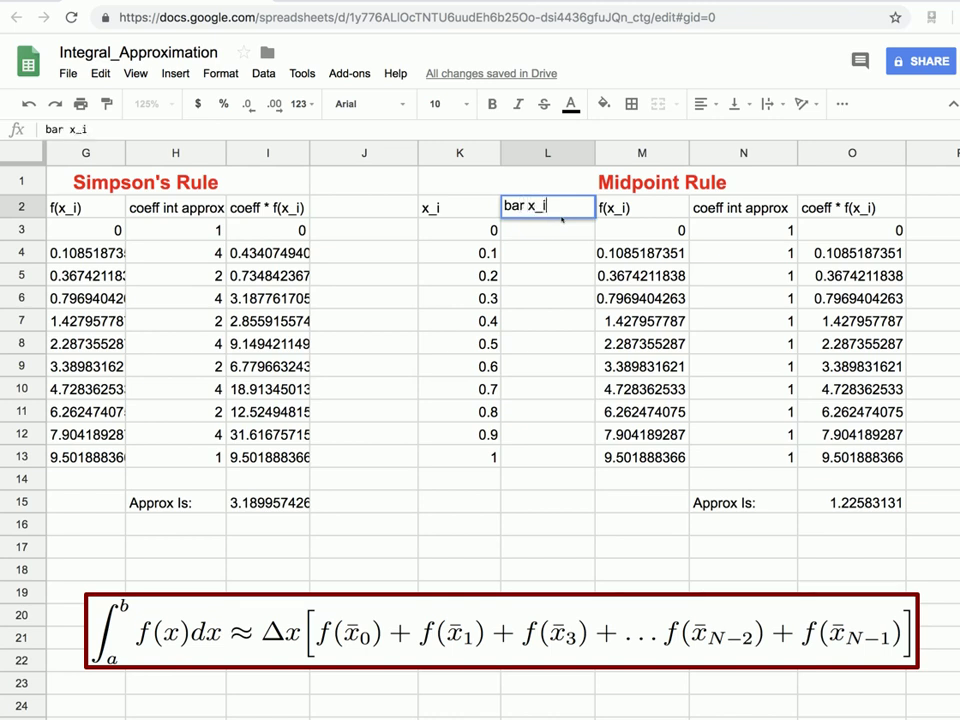
key(Return)
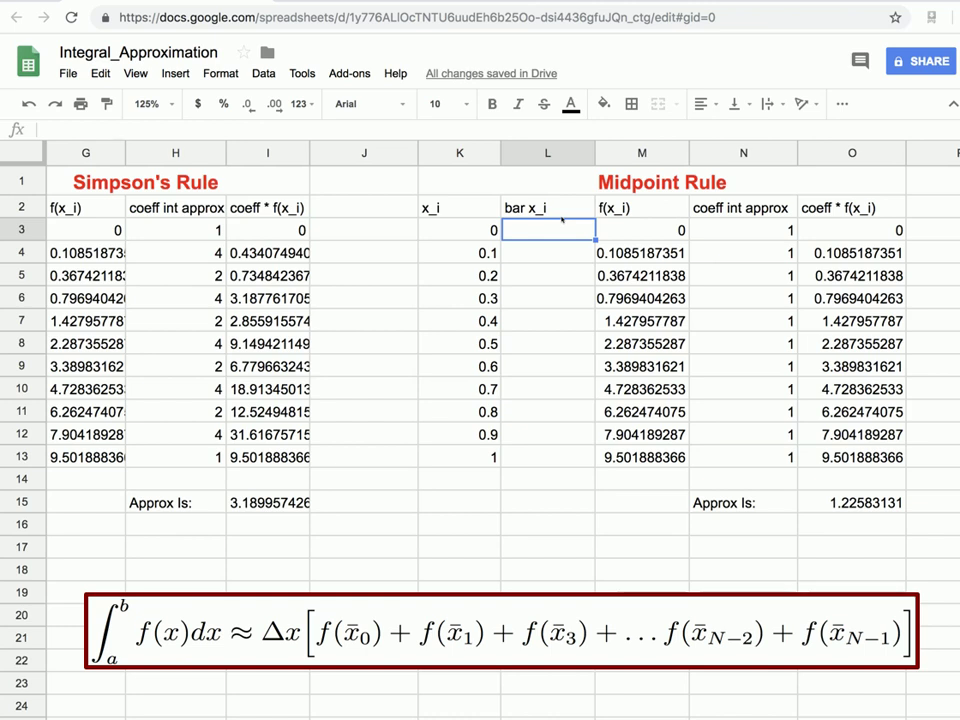
text(=()
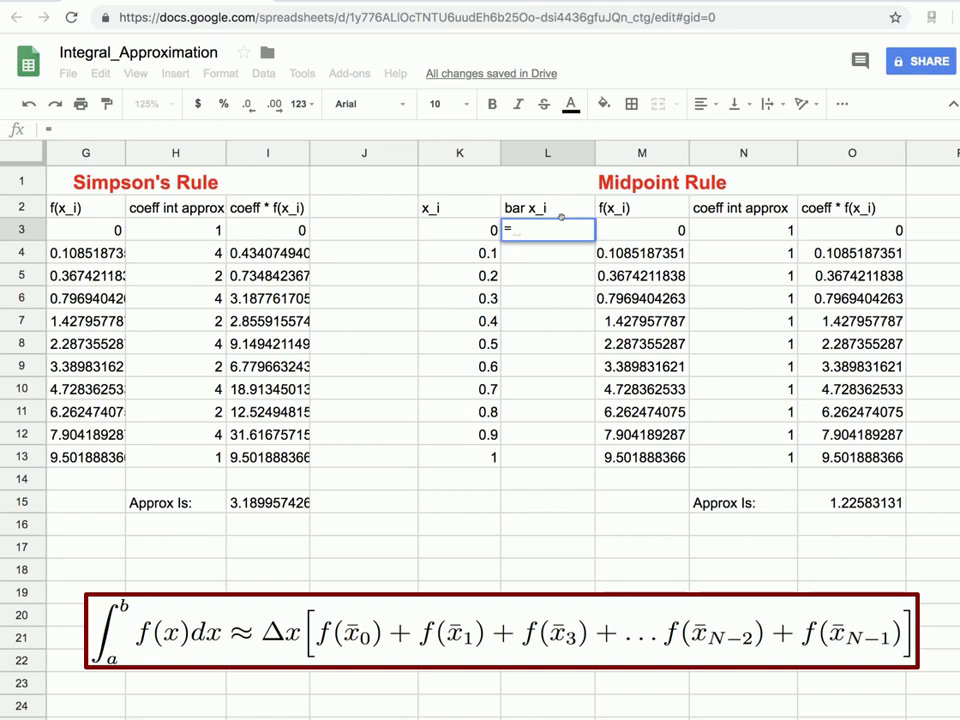
click(455, 231)
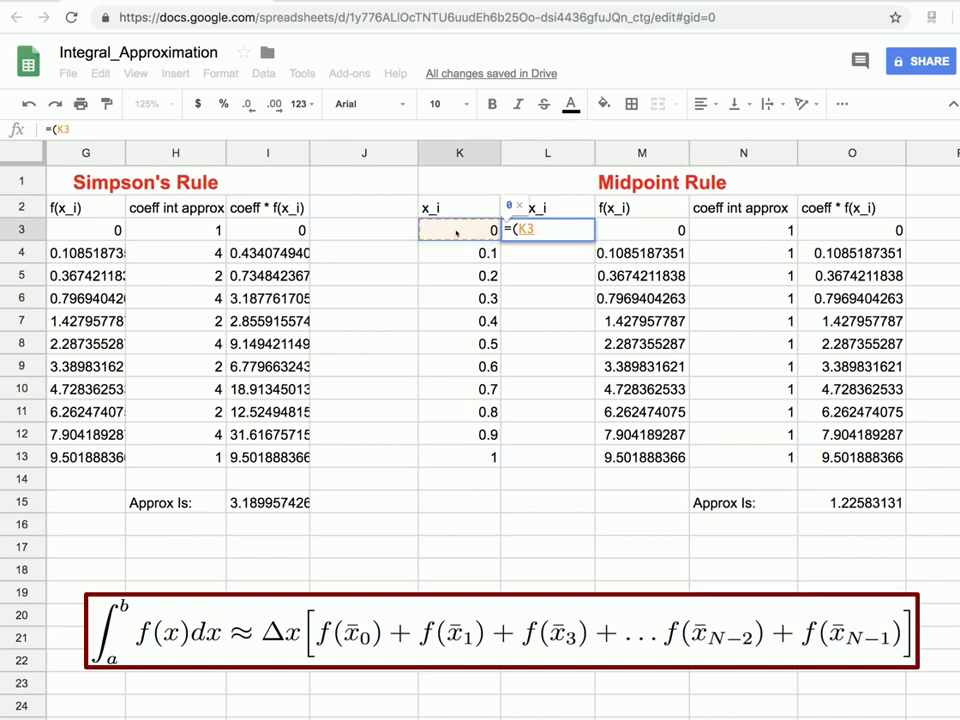
text(+)
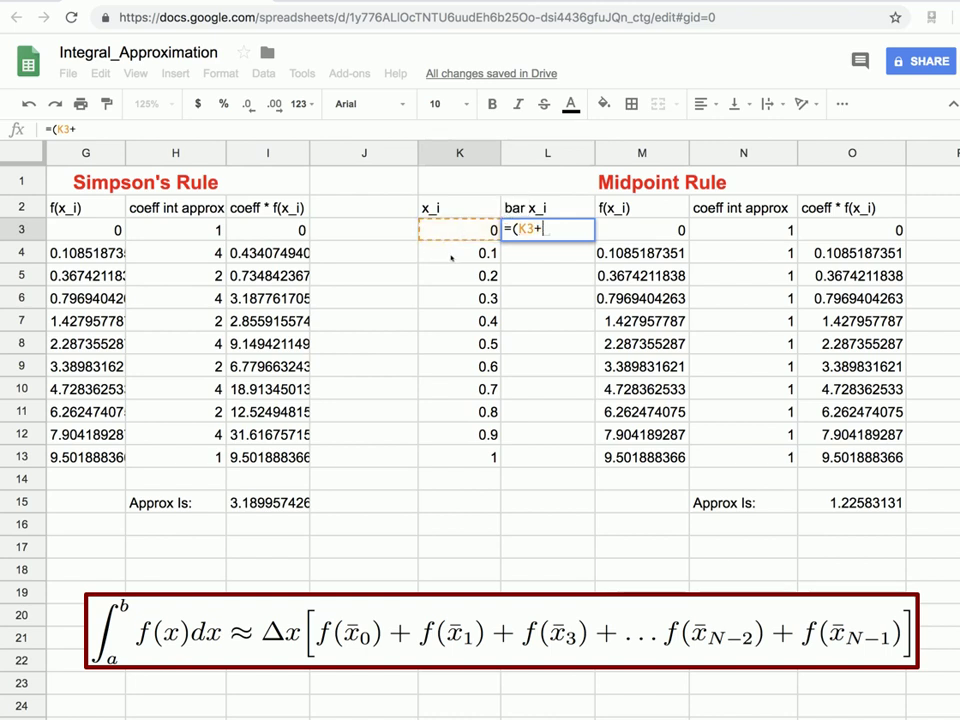
click(451, 258)
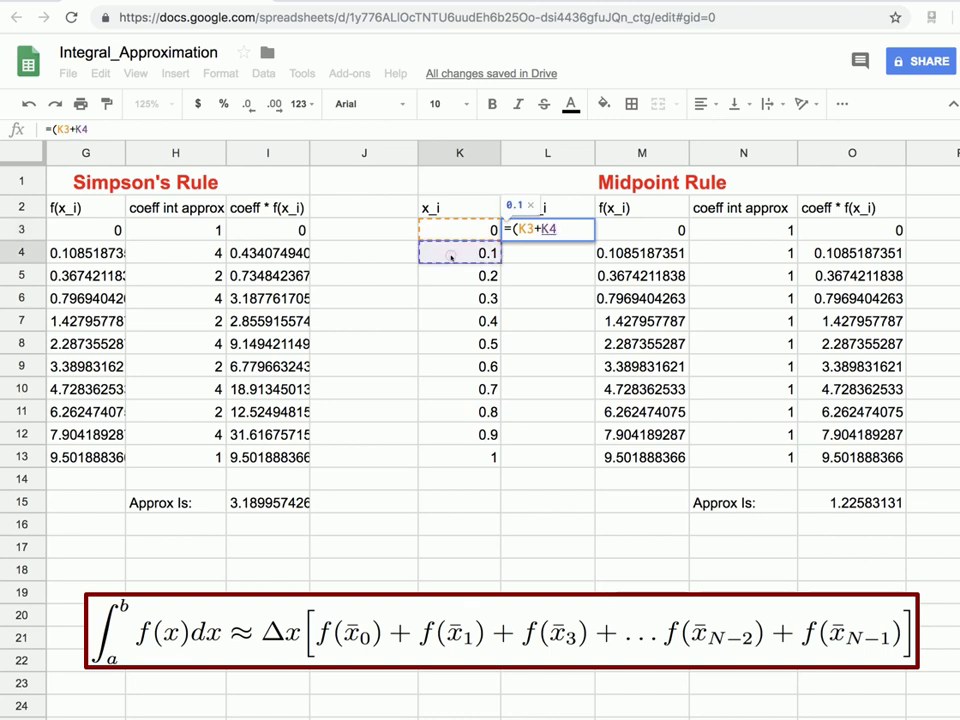
text())
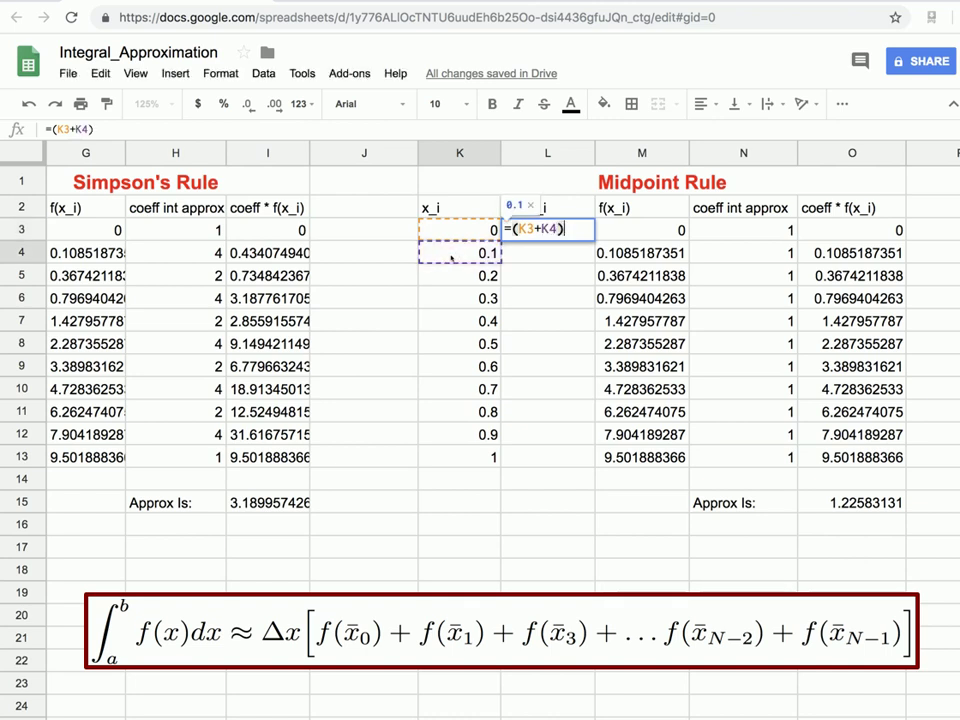
text(/2)
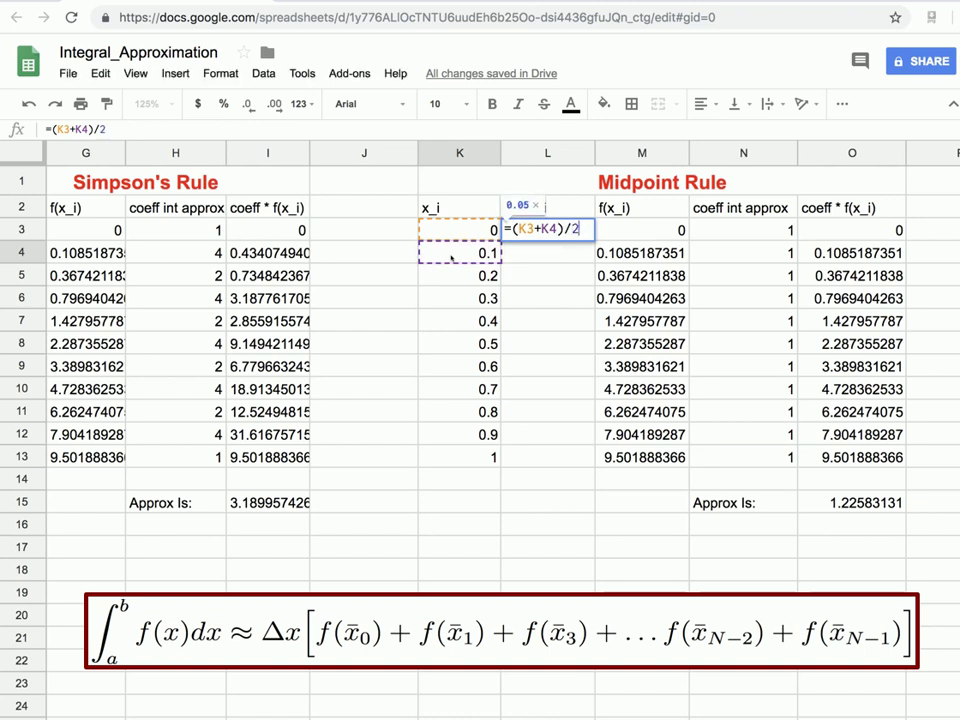
key(Return)
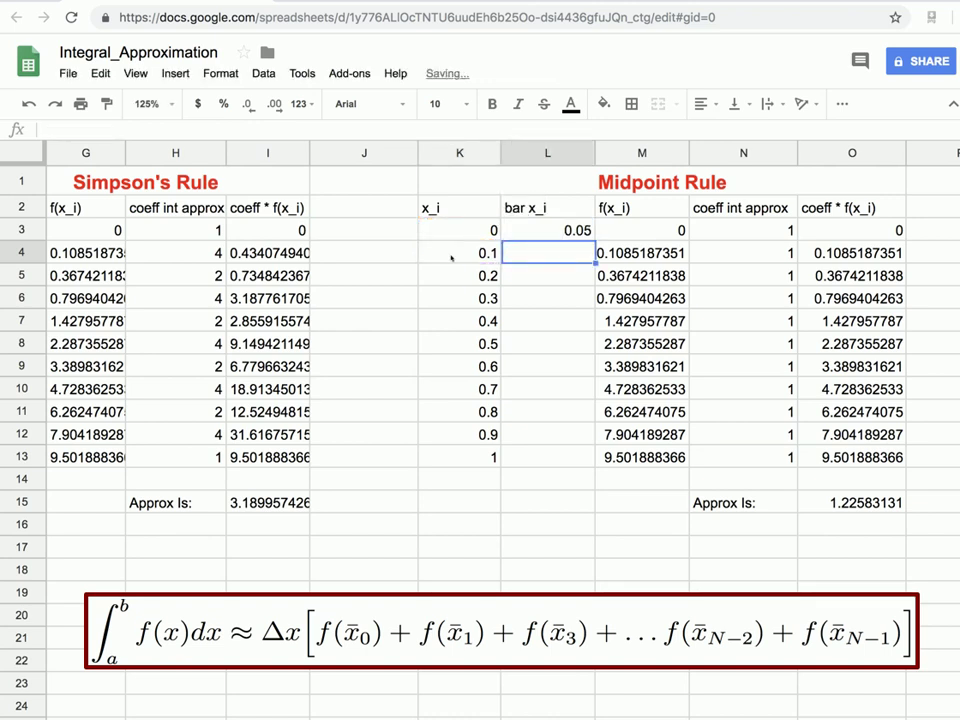
click(568, 234)
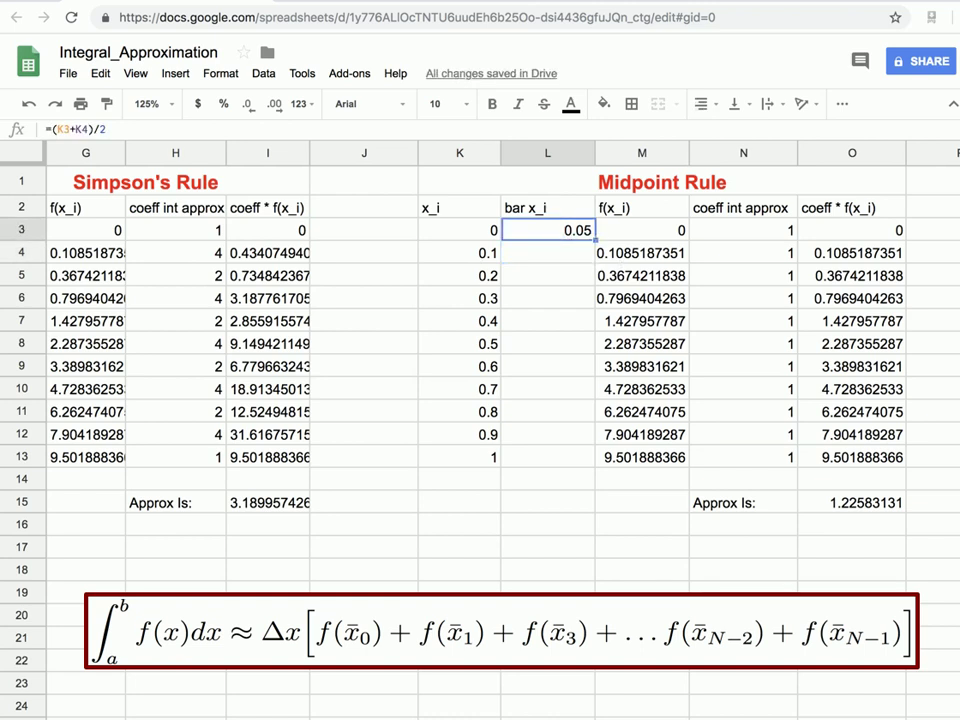
Fill the midpoint formula down the bar x_i column and clear the x_i = 1 row K13:O13.
drag(595, 241, 574, 459)
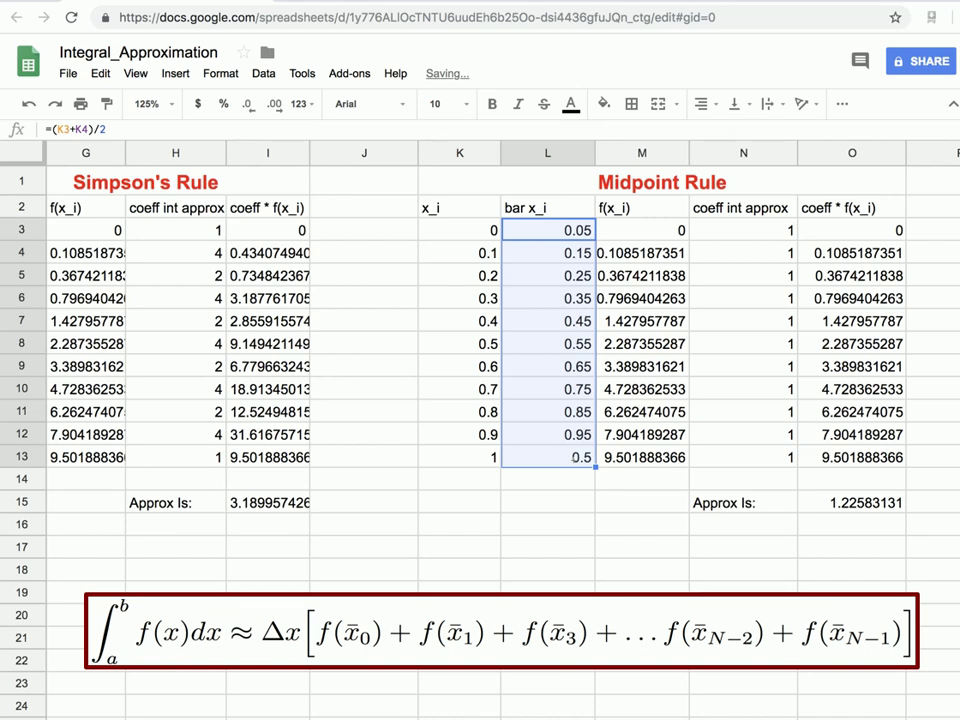
click(440, 458)
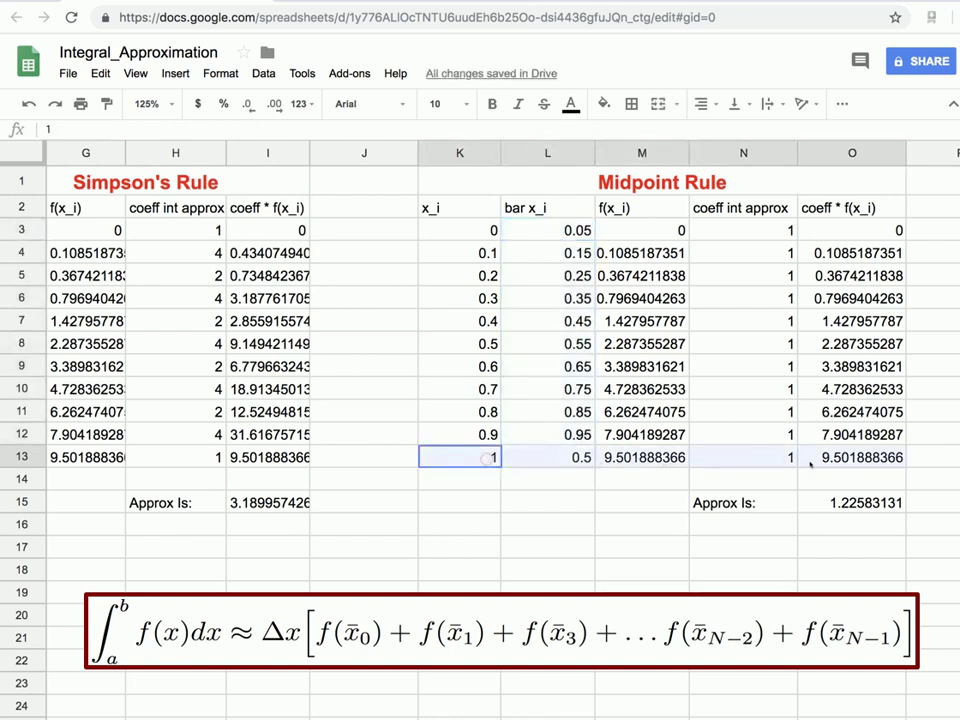
drag(822, 463, 822, 463)
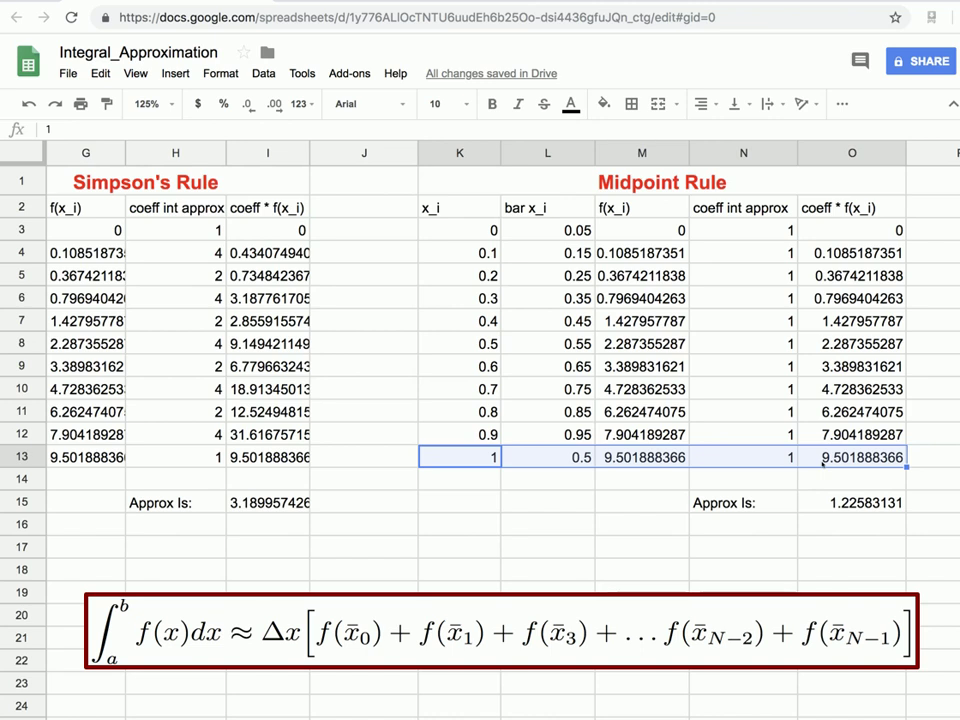
key(Delete)
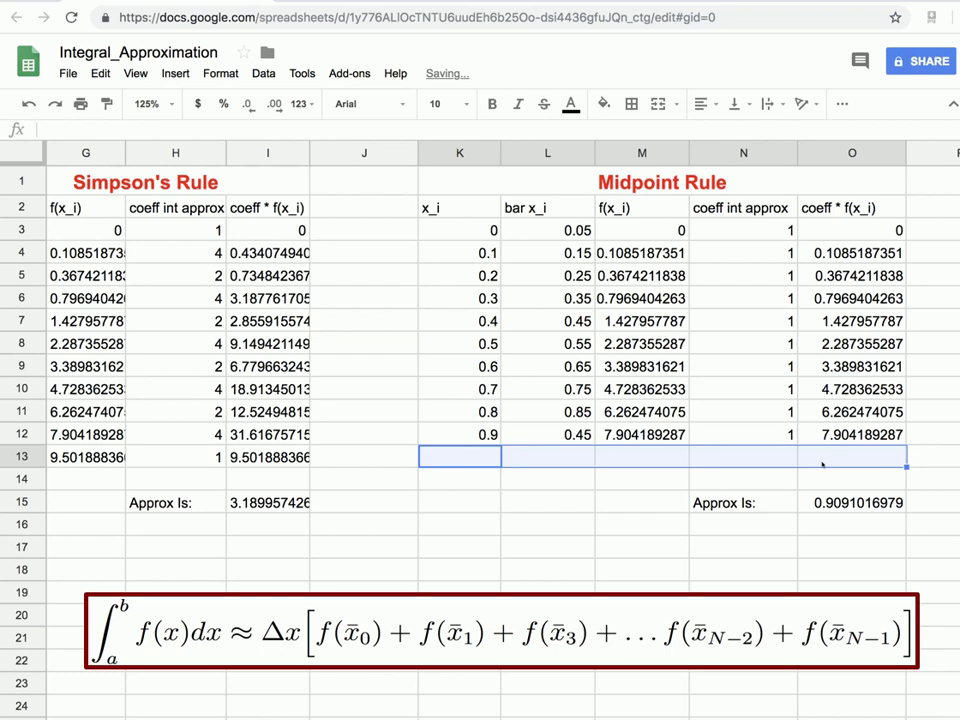
drag(760, 229, 771, 435)
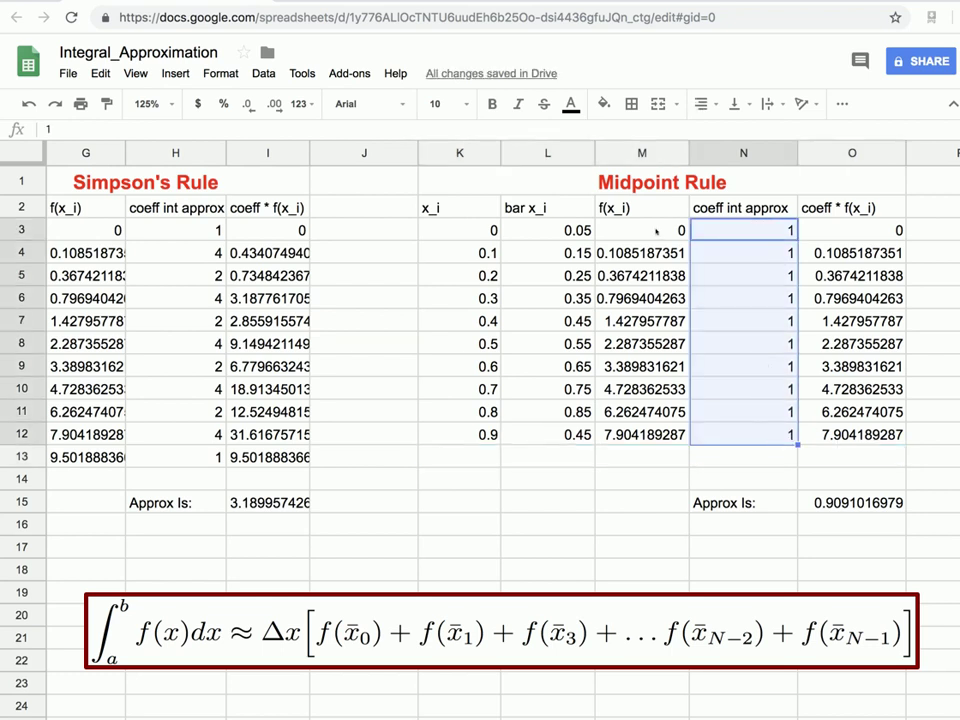
Switch M3's square-root, exp and sin terms from K3 to L3, then fill down to M12.
drag(655, 229, 661, 428)
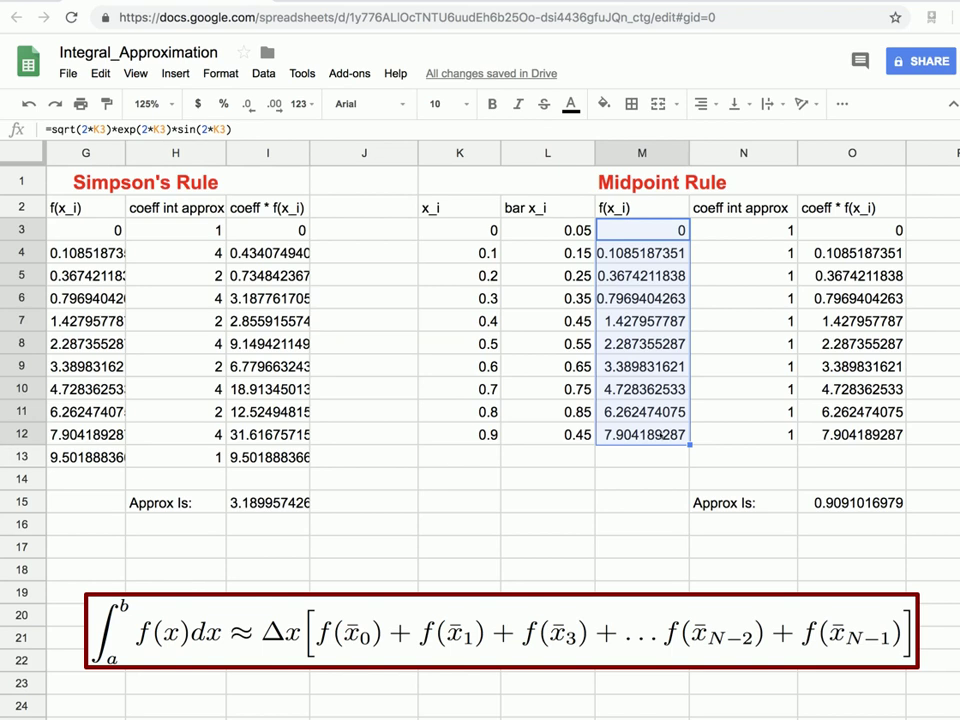
click(650, 230)
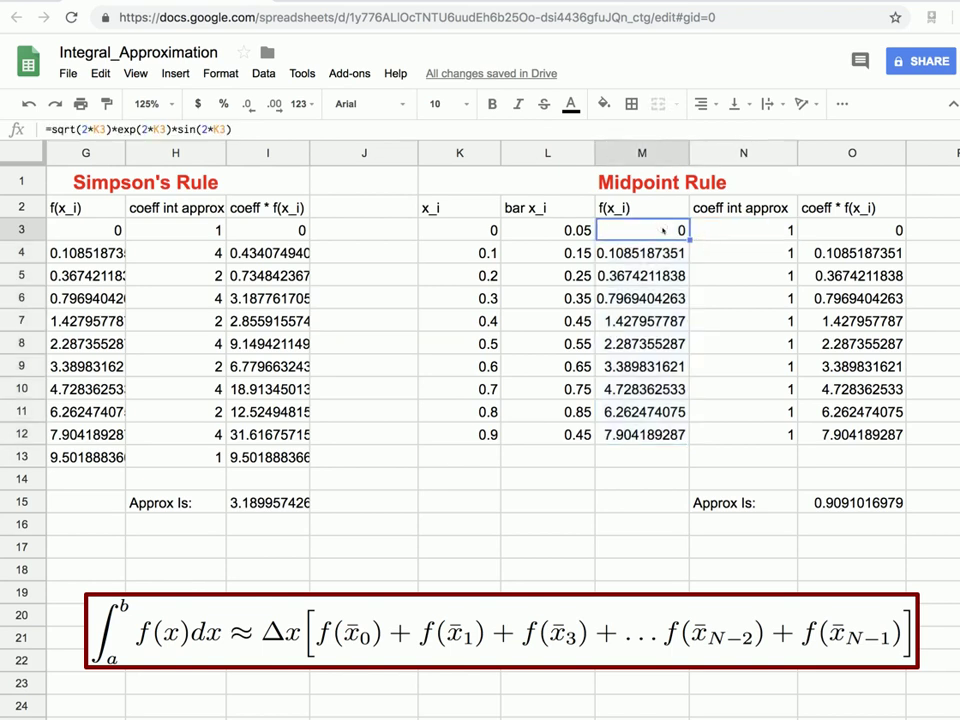
key(Return)
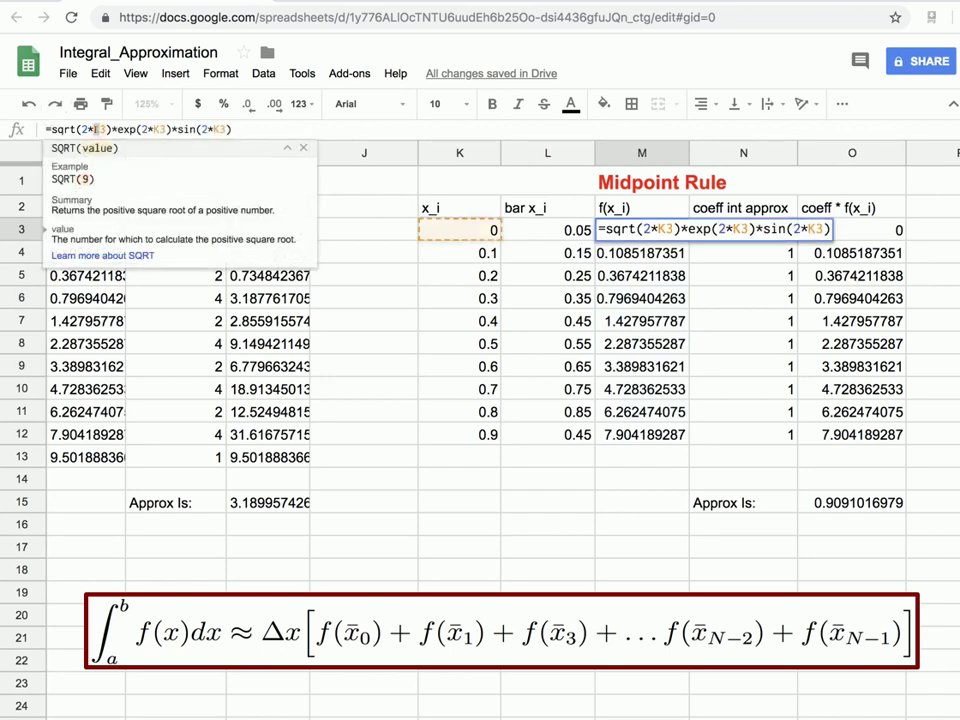
key(Right)
key(Right)
key(Right)
key(Right)
key(Right)
key(Right)
key(Right)
key(Right)
key(Right)
key(Right)
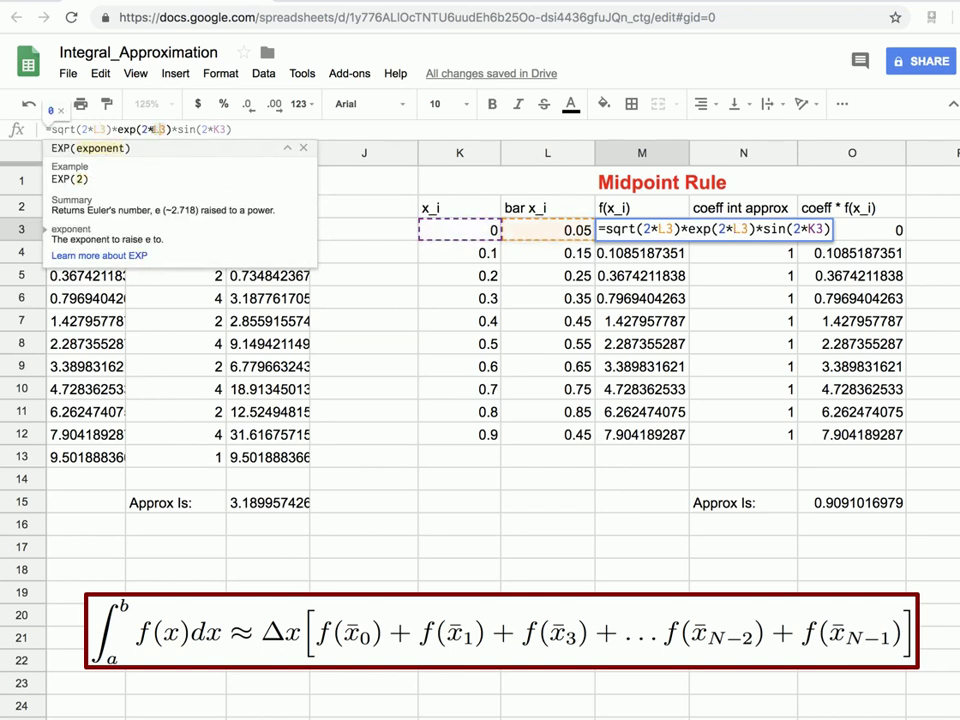
key(Right)
key(Right)
key(Right)
key(Right)
key(Right)
key(Right)
key(Right)
key(Right)
key(Right)
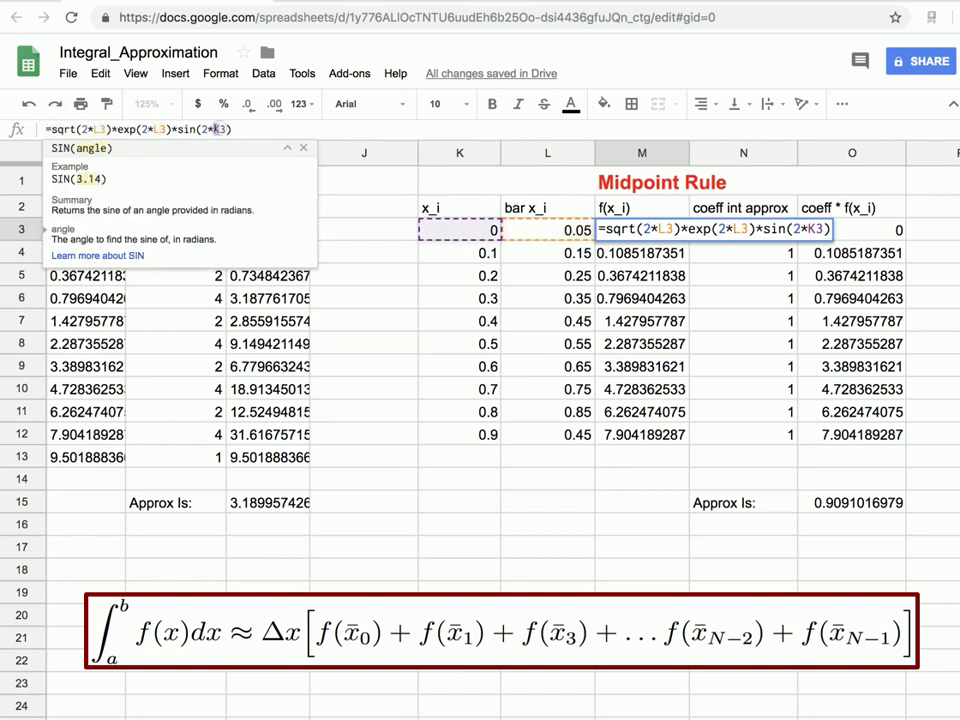
key(Right)
key(Return)
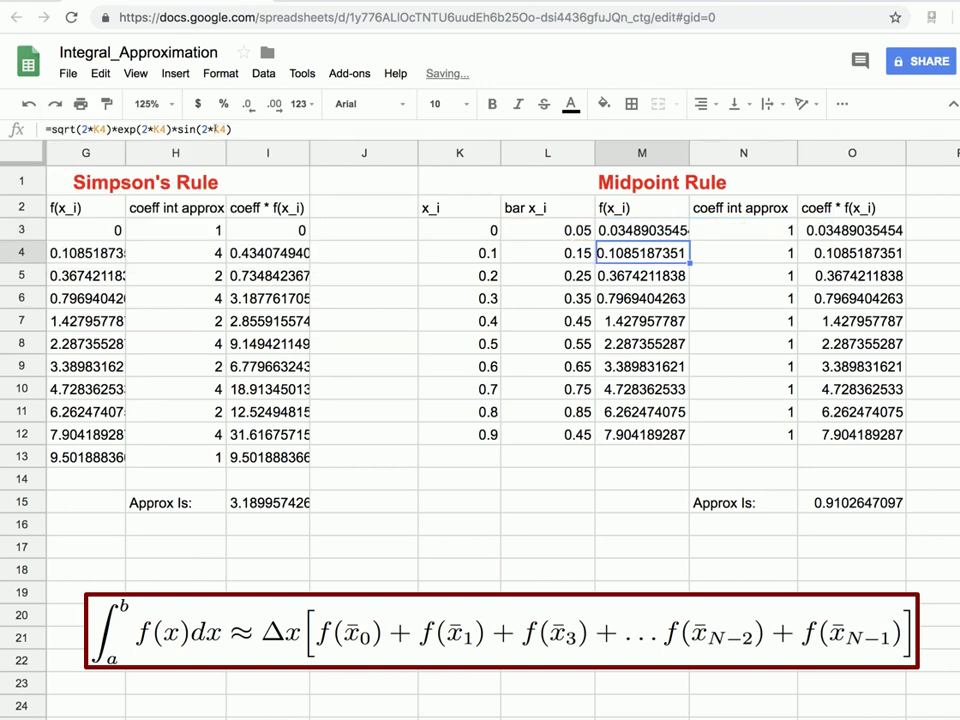
click(684, 232)
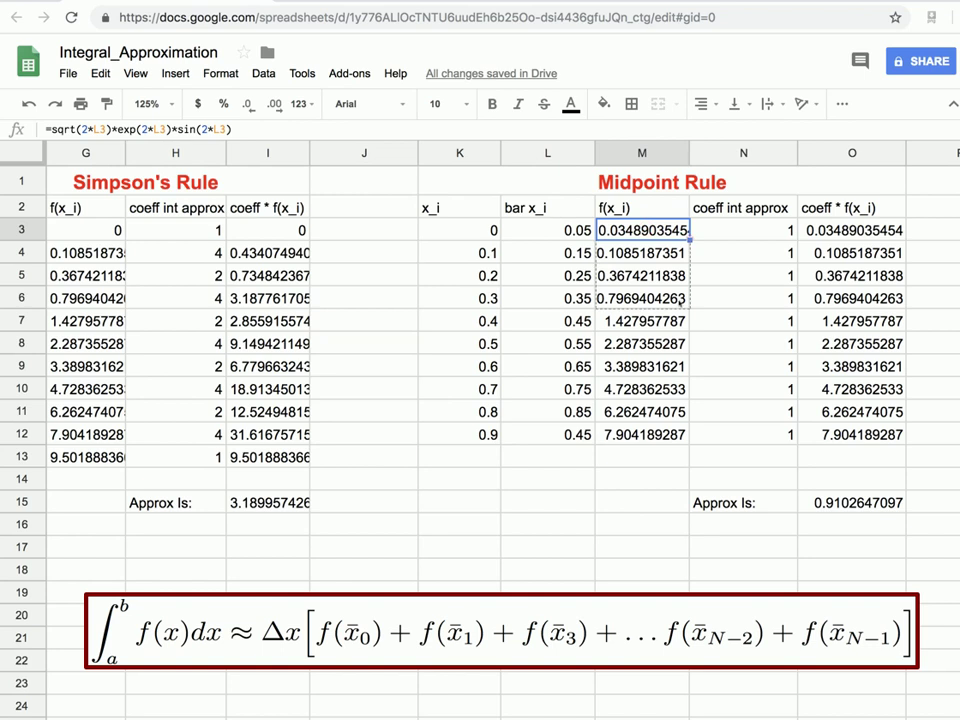
drag(690, 240, 690, 444)
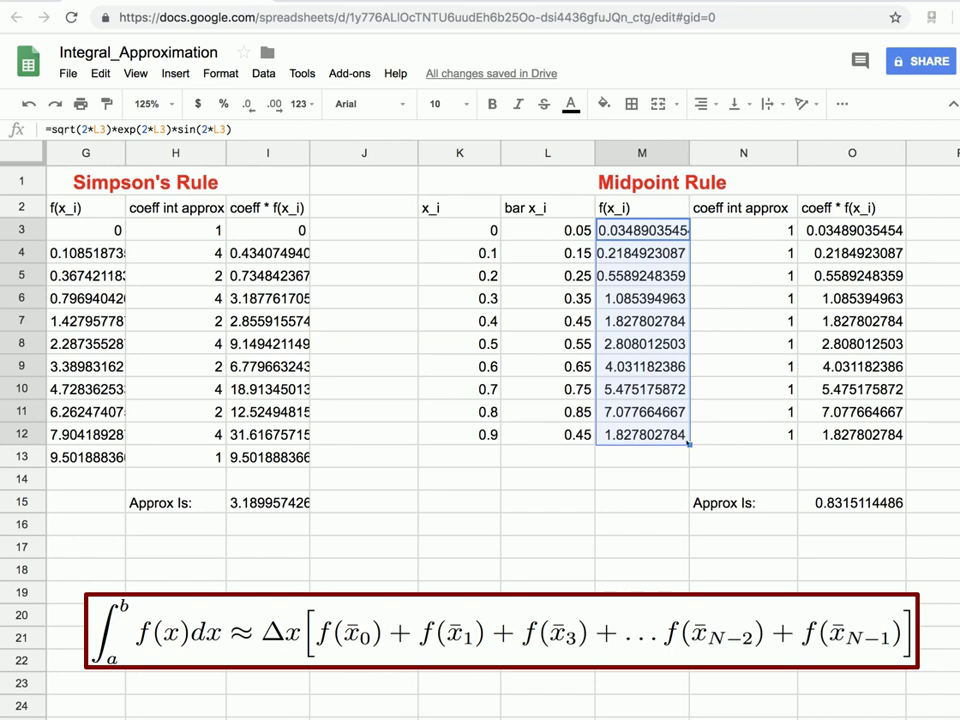
Remove the /3 from O15 so Approx Is becomes 0.1*sum(O3:O13).
click(729, 305)
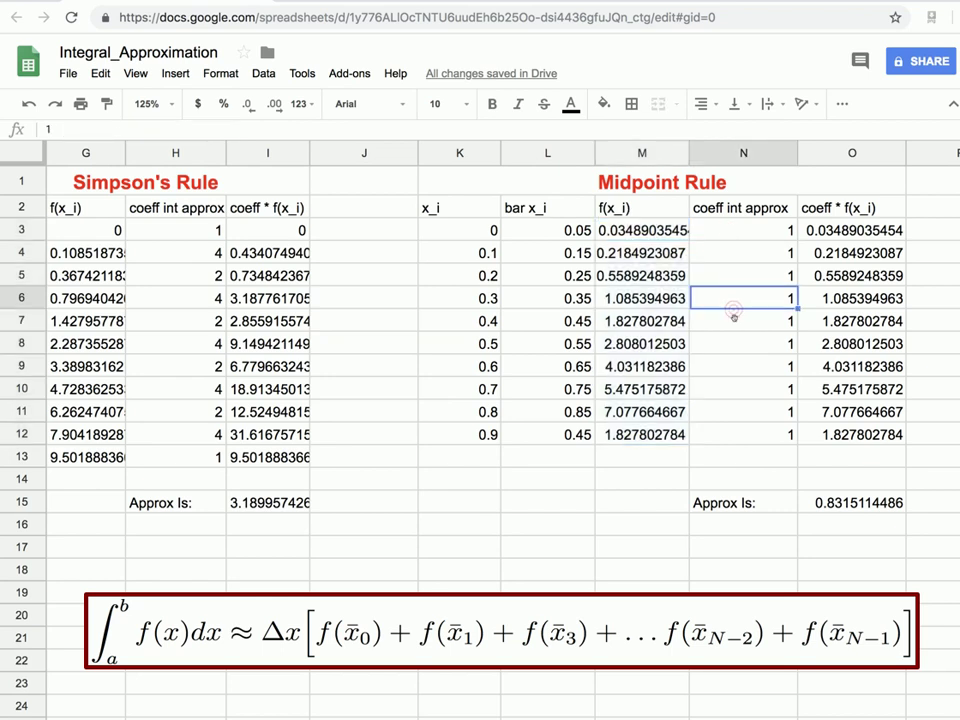
click(838, 505)
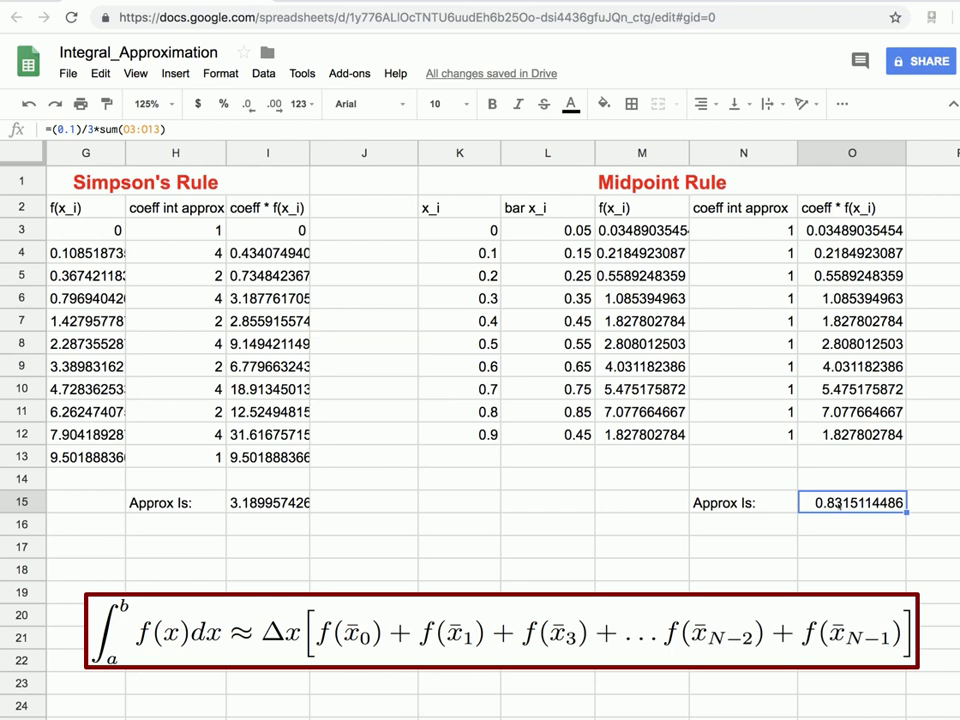
double_click(834, 503)
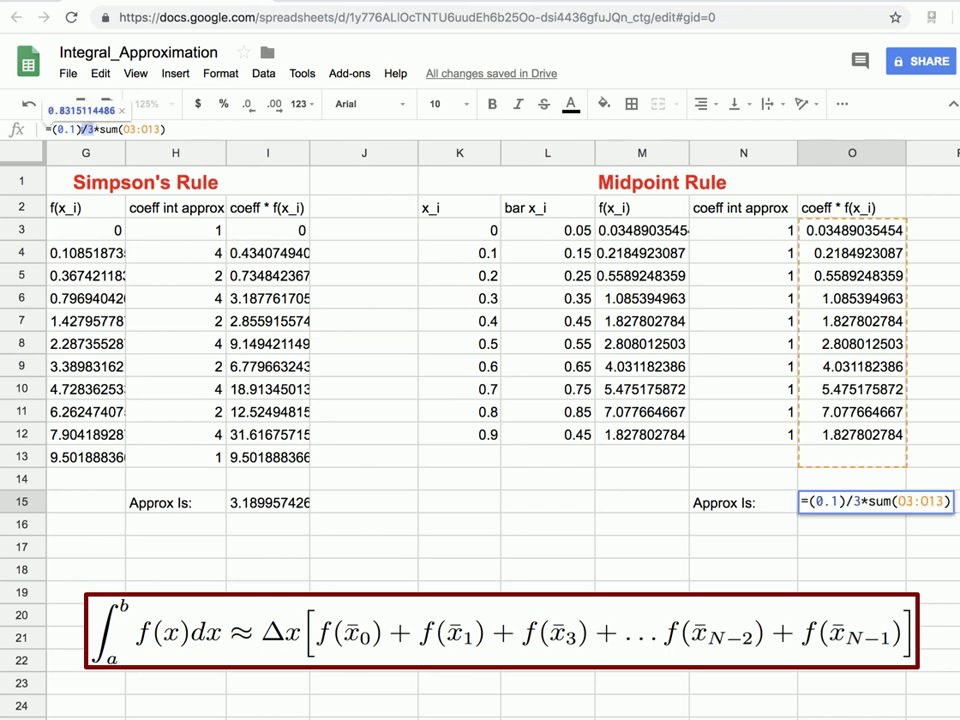
key(BackSpace)
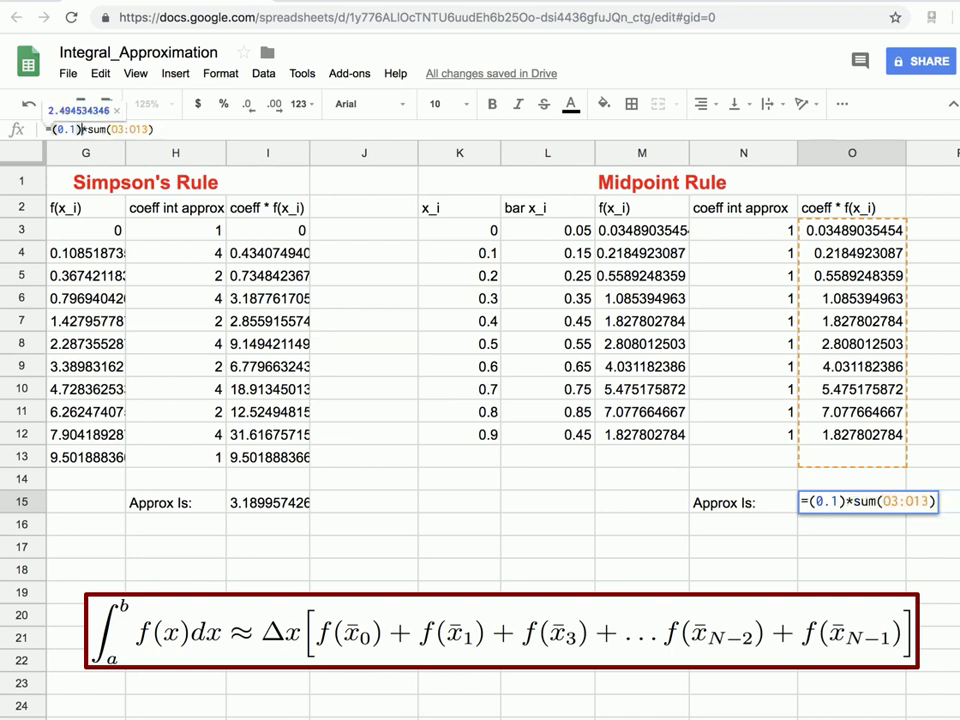
key(Return)
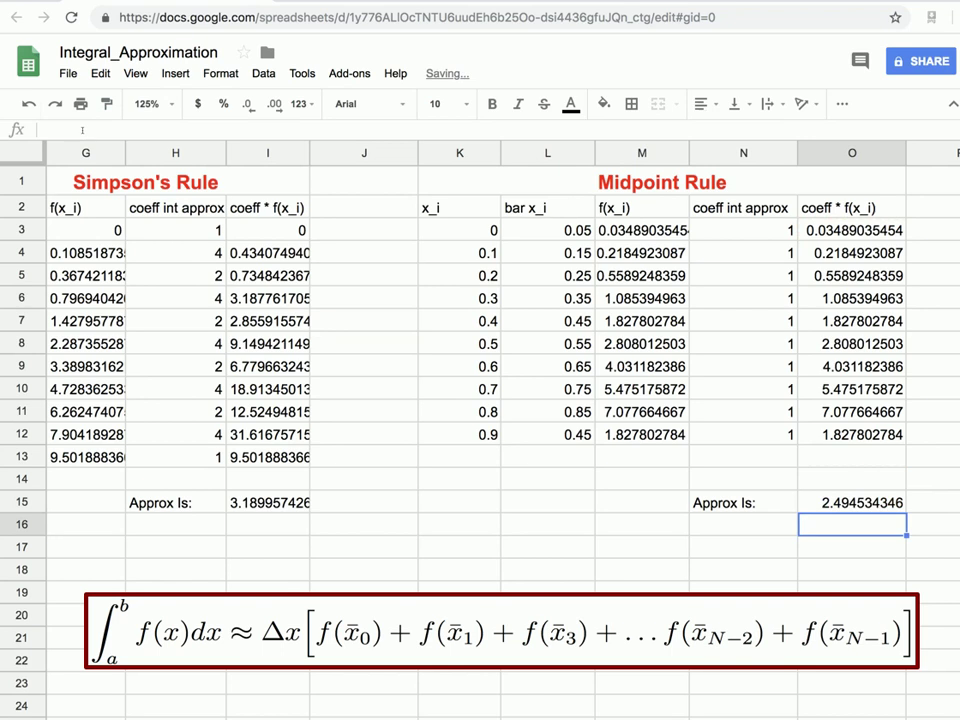
Narrow the Midpoint x_i column and check L12's formula =(K12+K13)/2.
scroll(200, 350, left, 5)
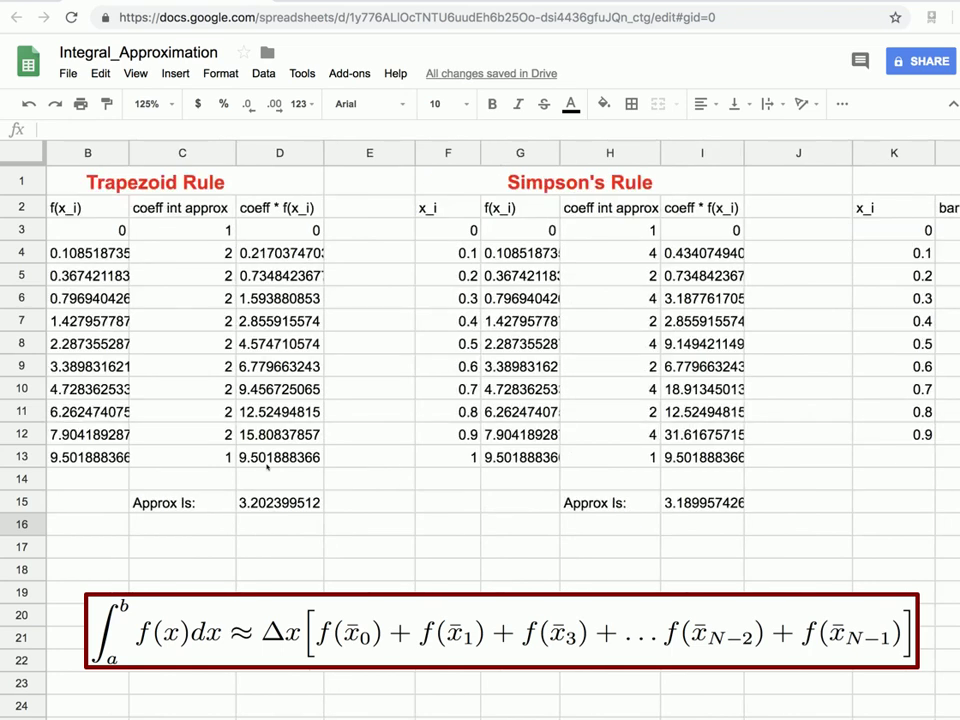
scroll(267, 466, right, 10)
scroll(267, 466, left, 8)
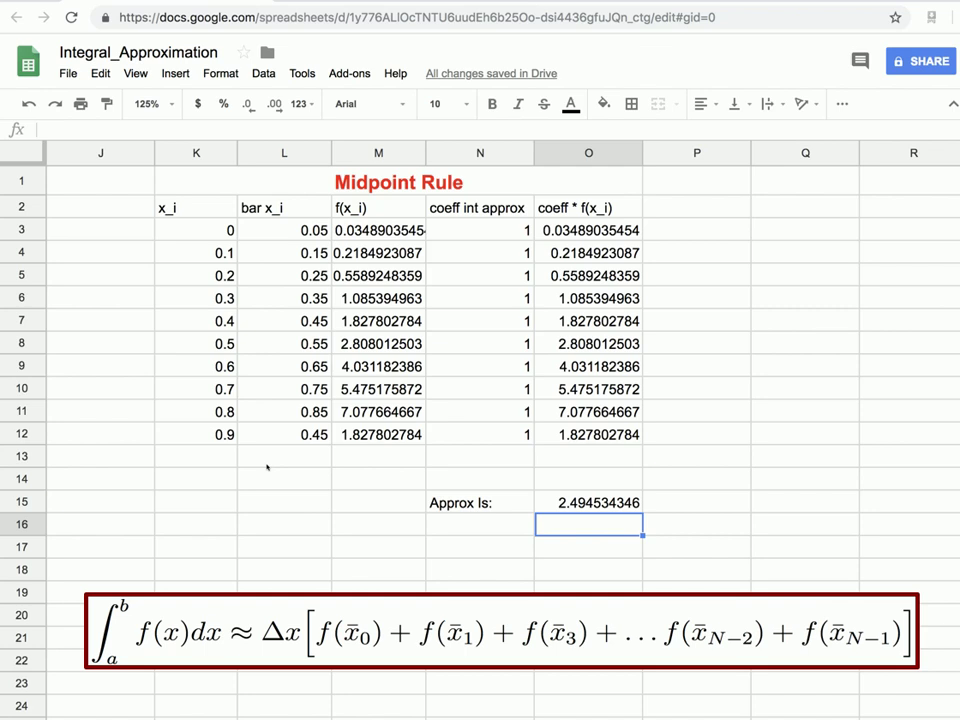
scroll(267, 466, left, 1)
drag(320, 153, 295, 153)
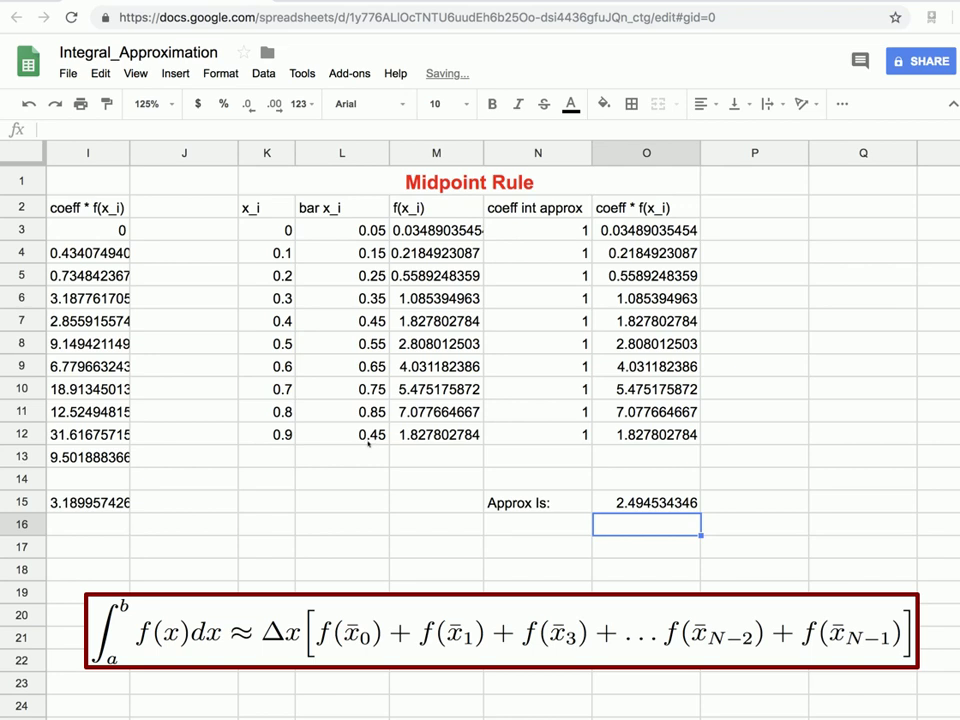
click(368, 448)
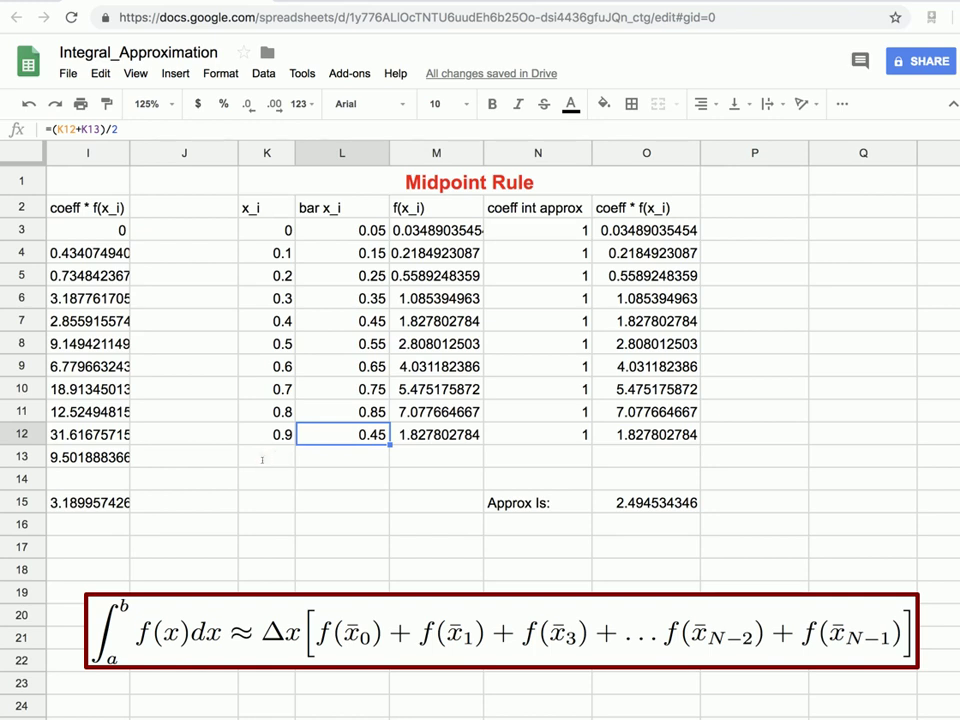
Enter x_i value 1 in K13 below the Midpoint table.
click(267, 459)
text(1)
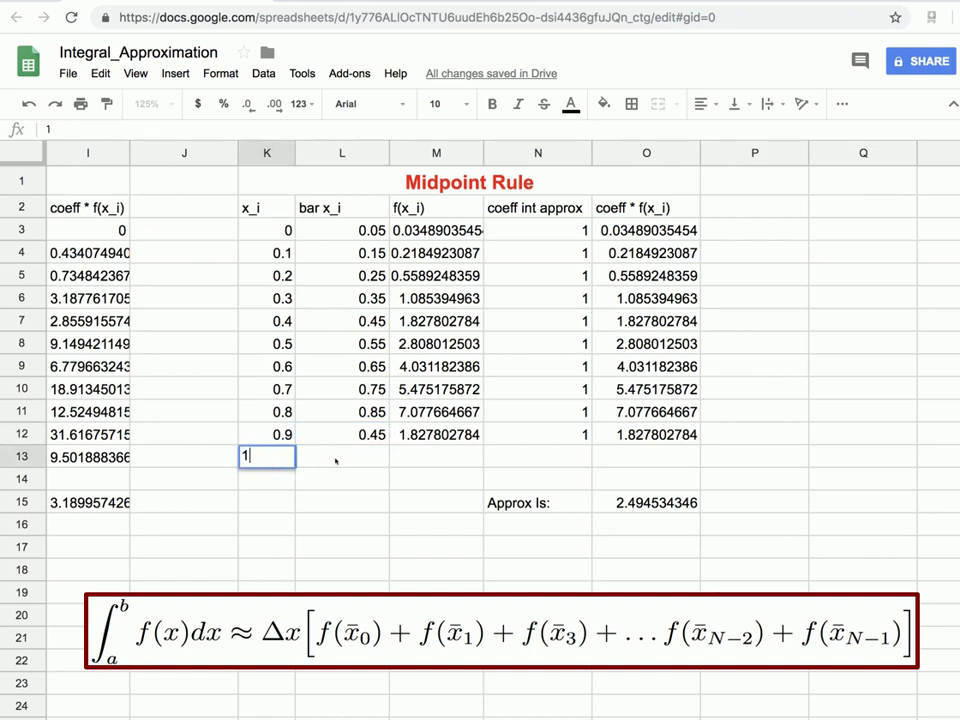
key(Return)
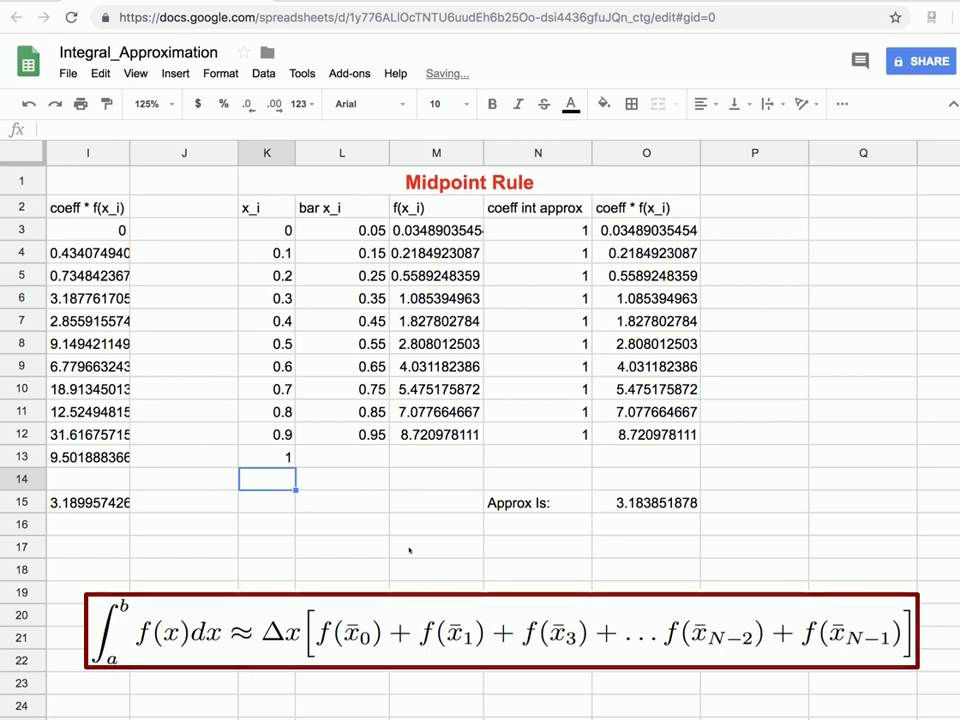
Return to the Trapezoid Rule table at the sheet's left-most columns.
key(ctrl+z)
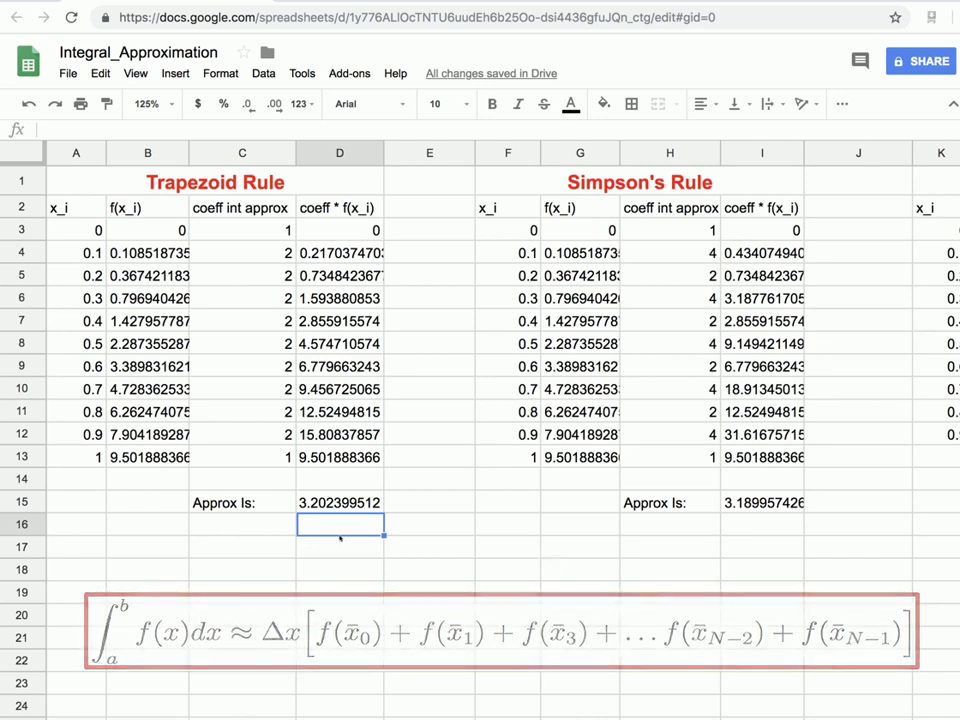
scroll(343, 538, right, 10)
scroll(342, 538, left, 8)
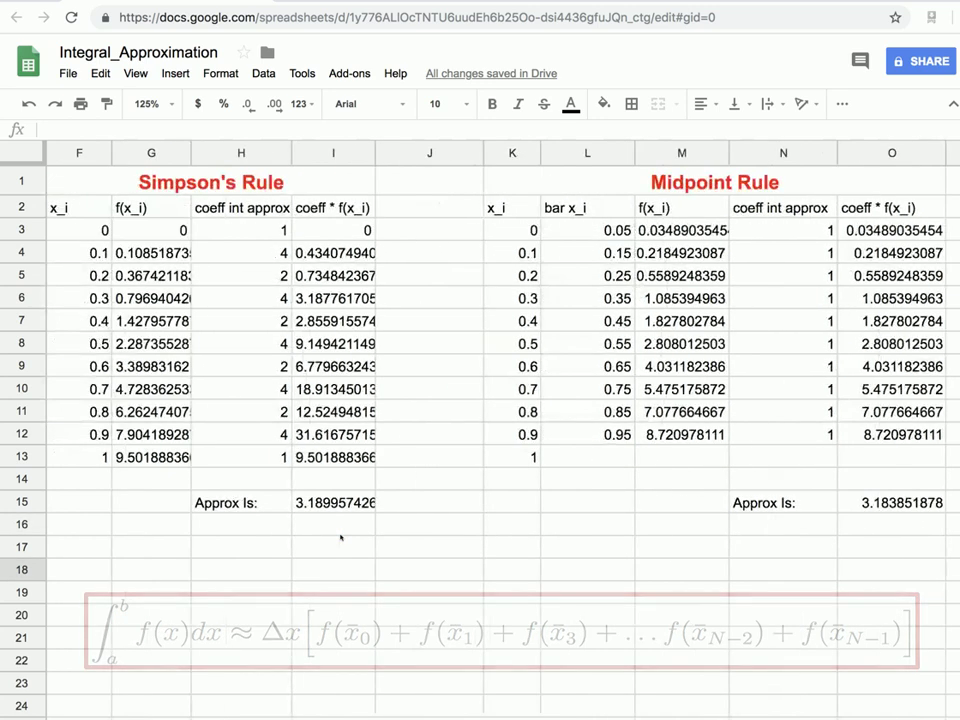
scroll(340, 538, left, 4)
scroll(340, 538, left, 2)
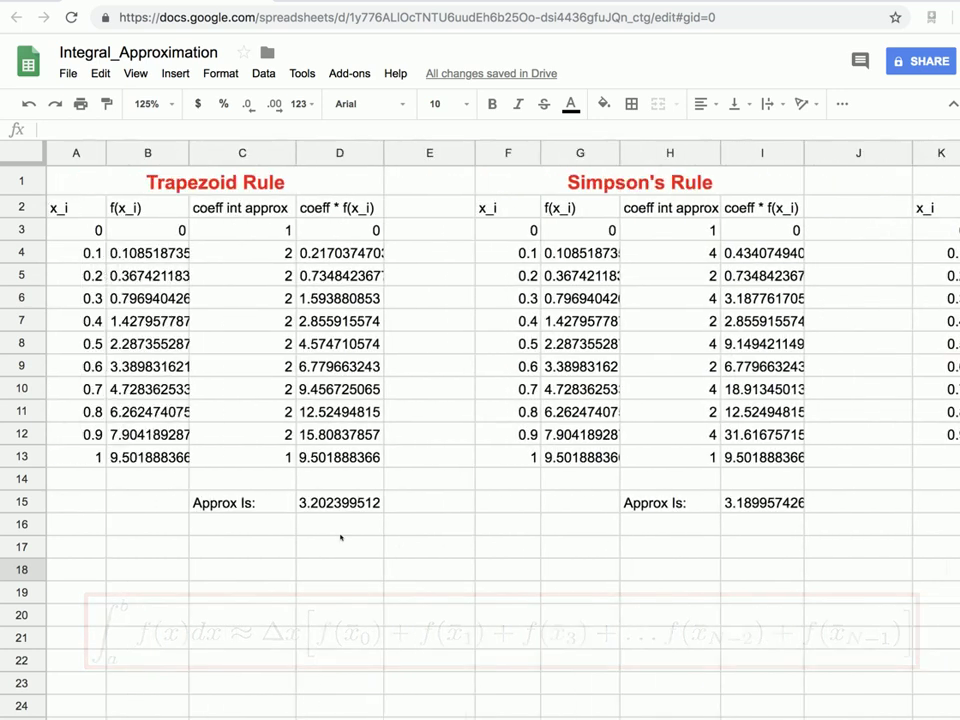